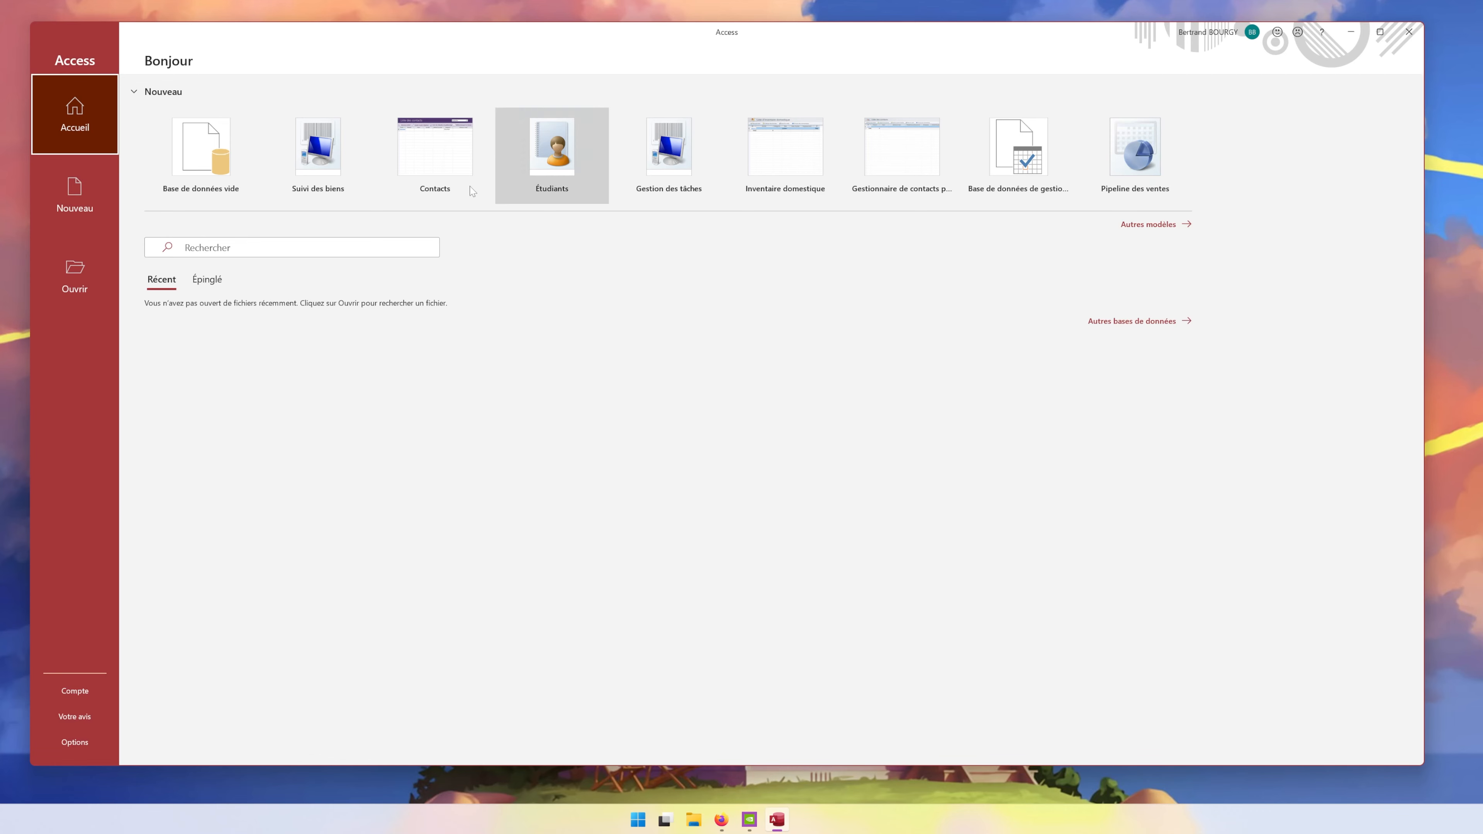
# - Create a blank database named Database1.accdb in the Bureau folder
pyautogui.click(215, 157)
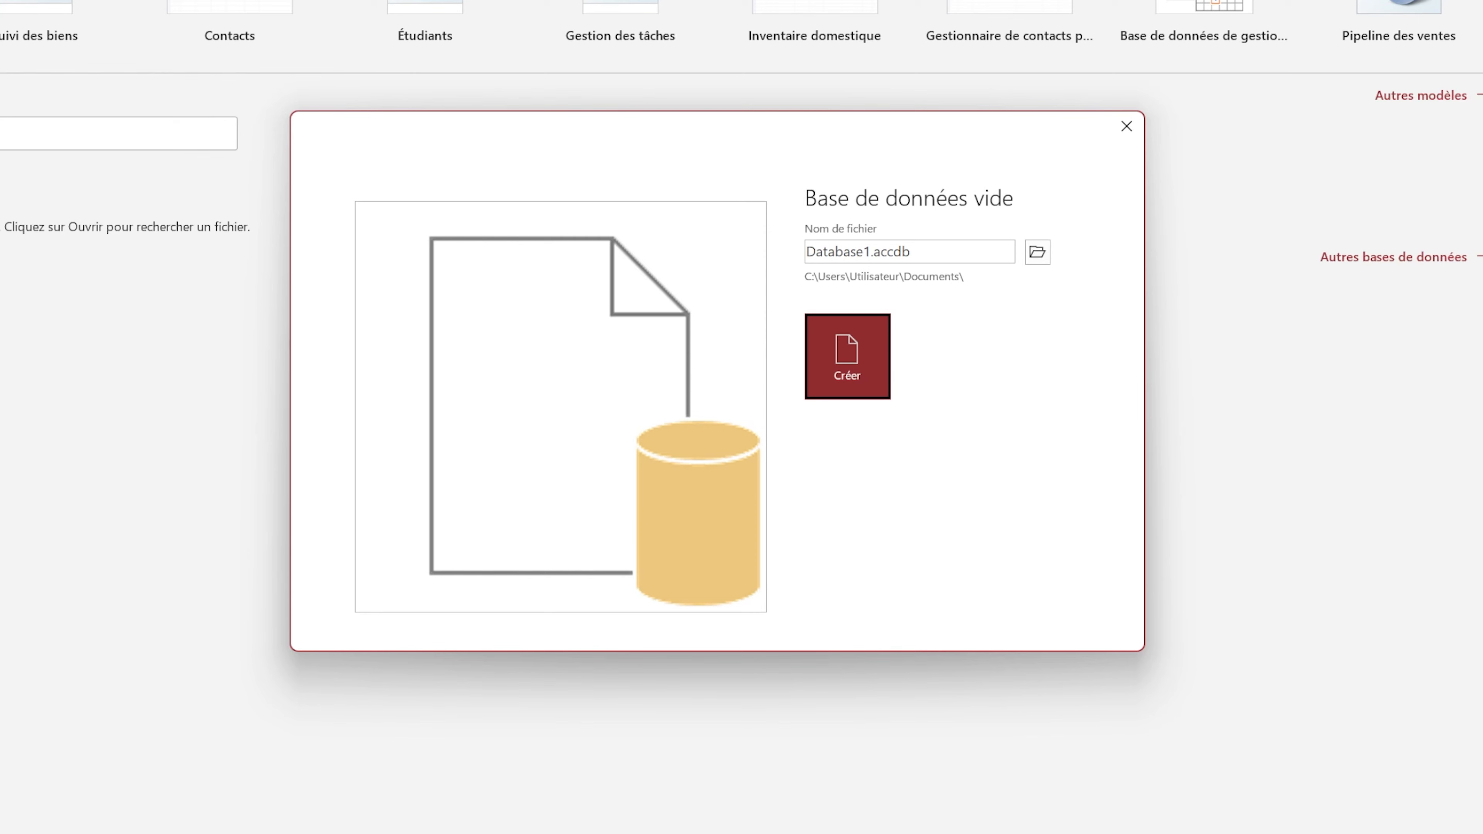
pyautogui.click(841, 252)
pyautogui.click(808, 251)
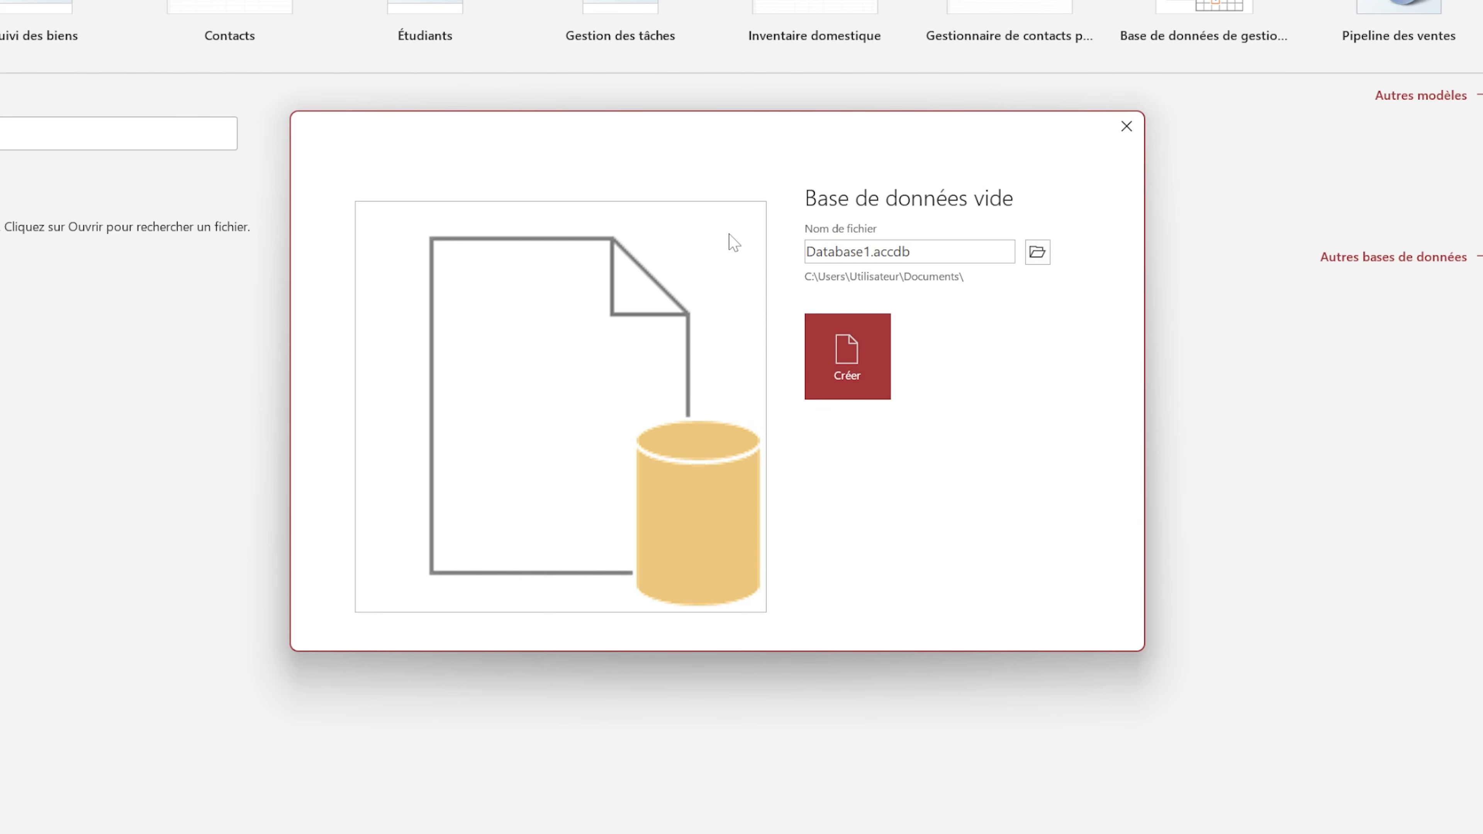
pyautogui.moveTo(874, 252); pyautogui.dragTo(911, 252)
pyautogui.click(1037, 252)
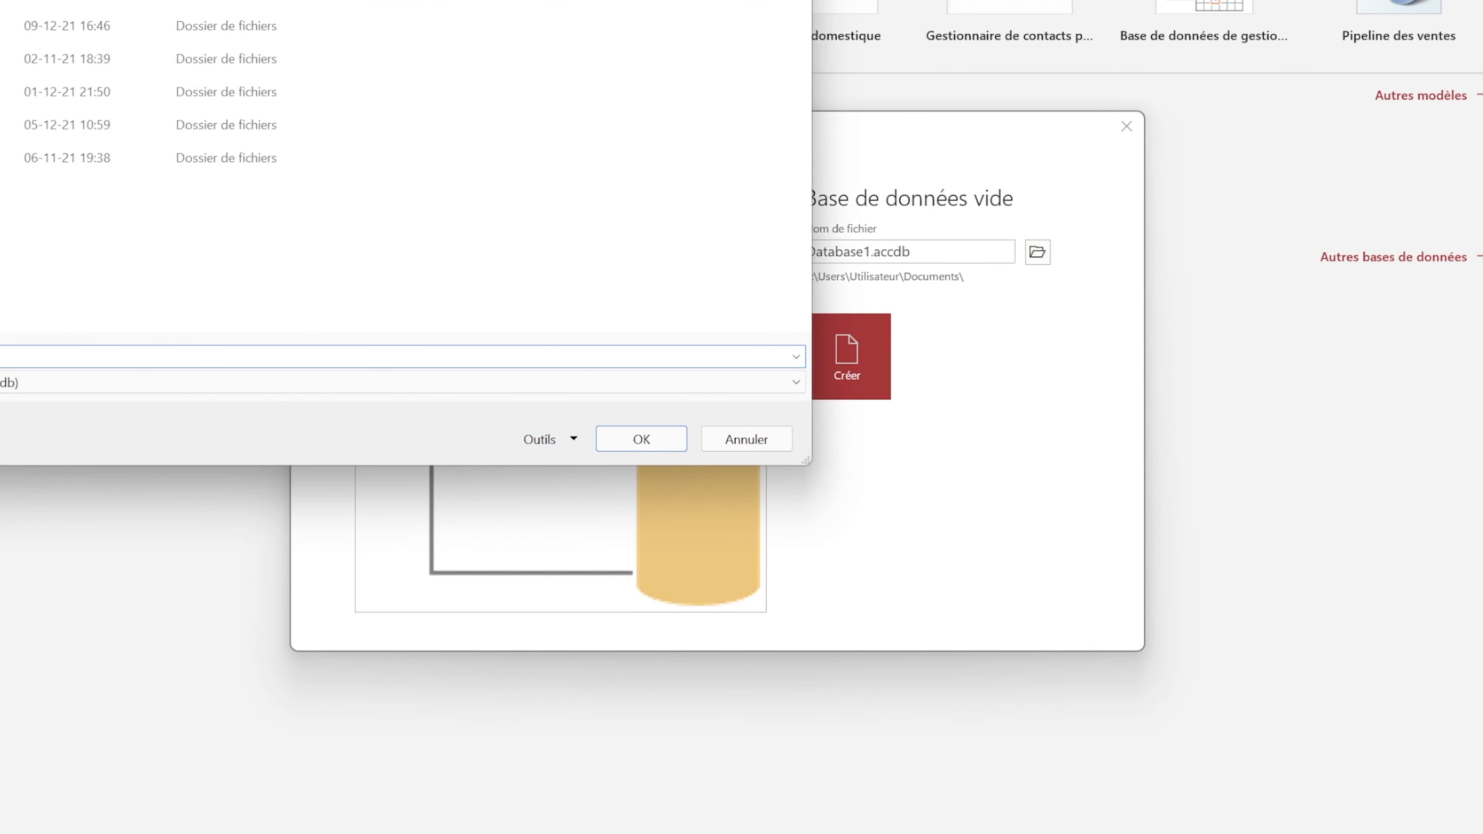
pyautogui.moveTo(138, 0); pyautogui.dragTo(724, 3)
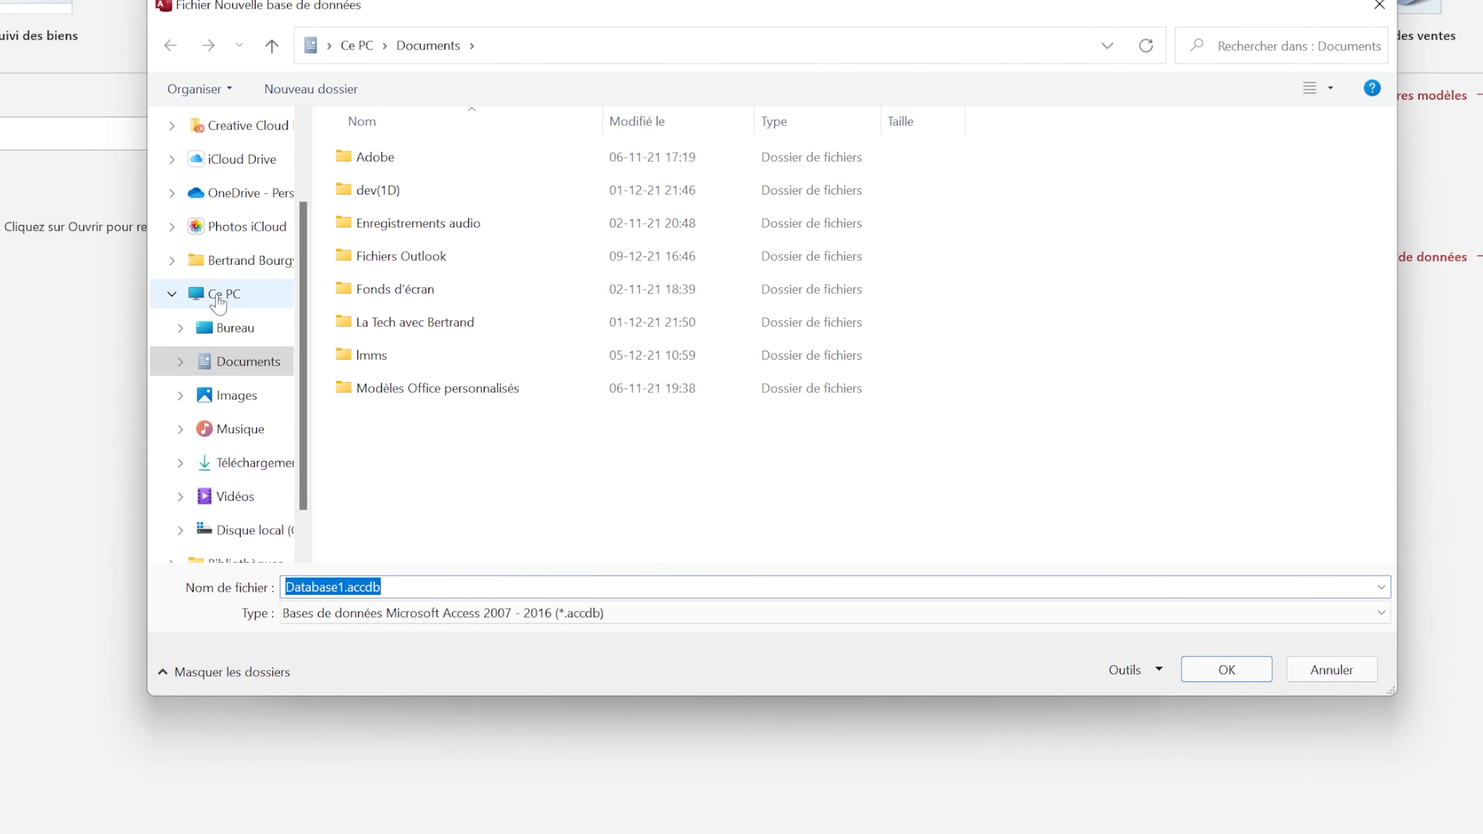
pyautogui.click(238, 328)
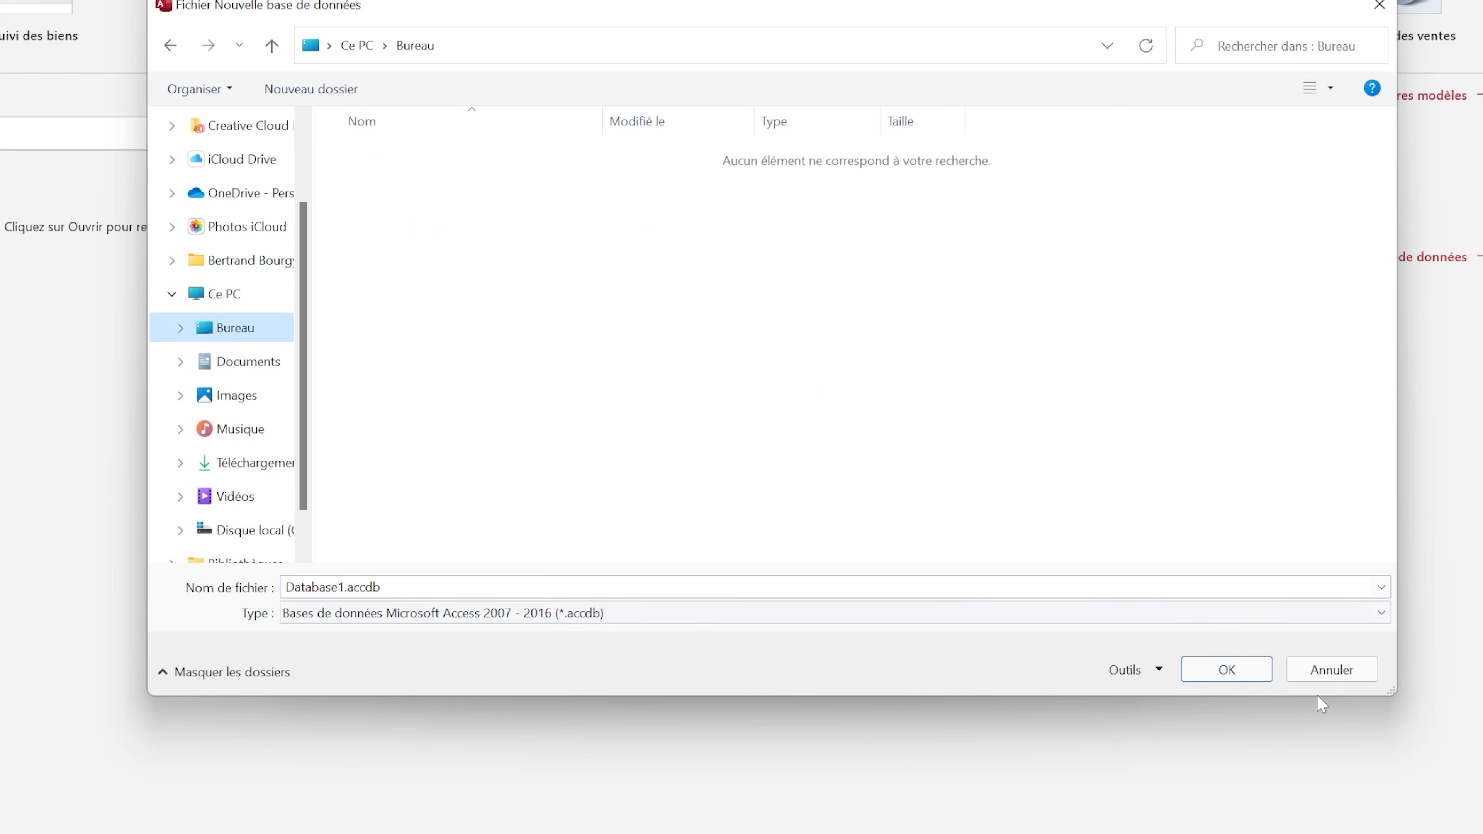
pyautogui.click(1222, 676)
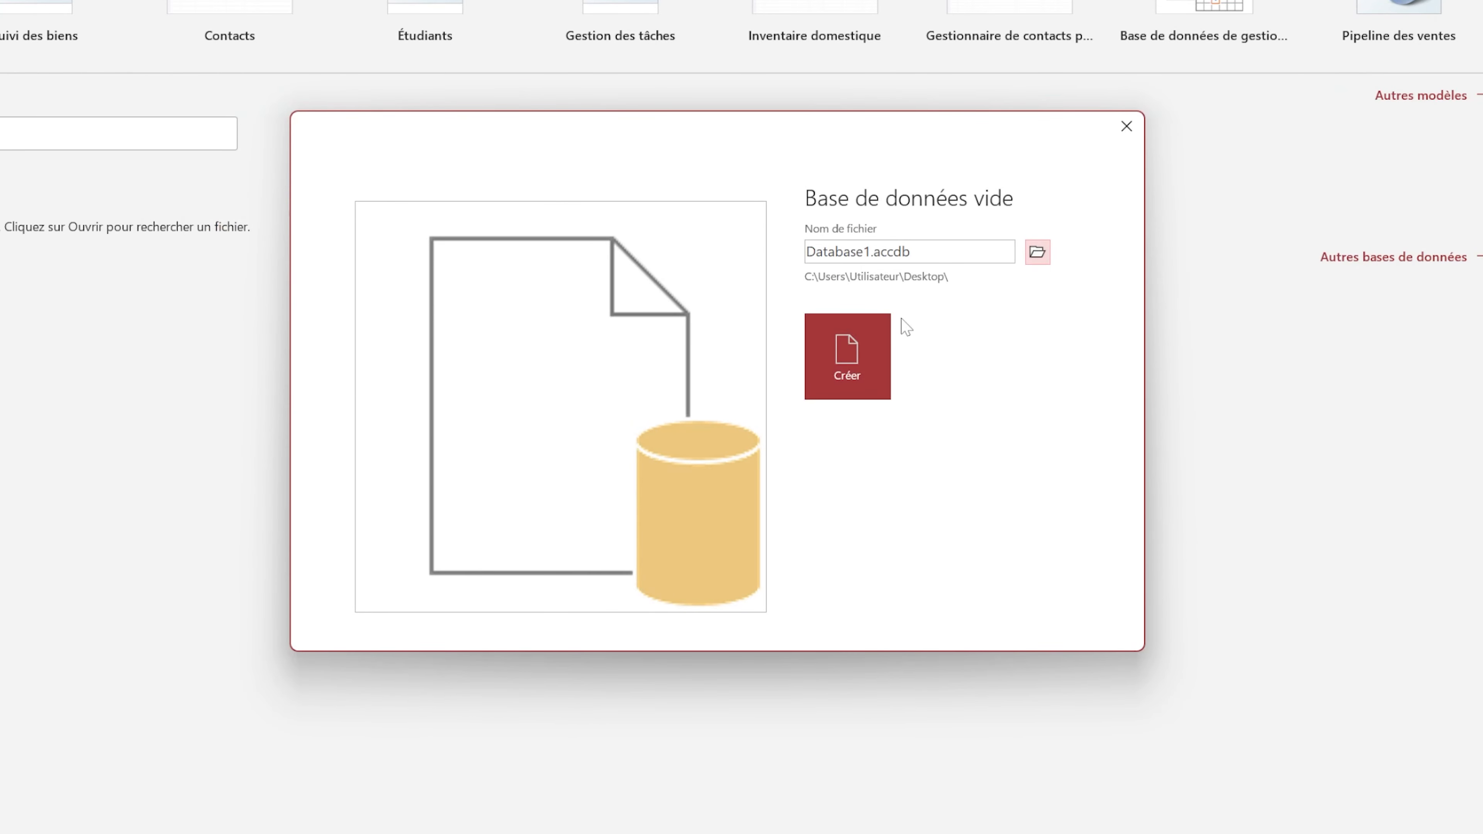
pyautogui.click(858, 357)
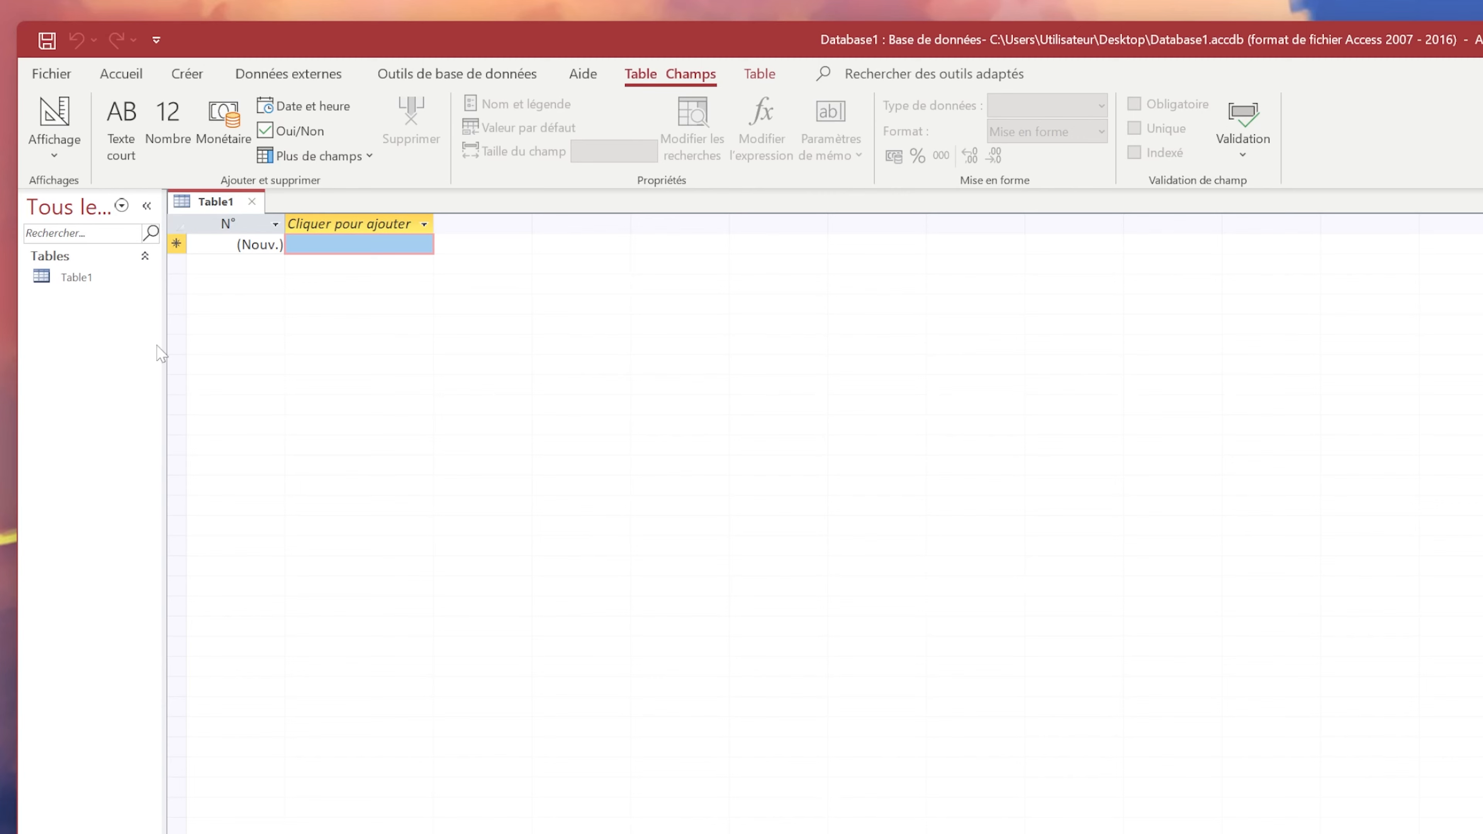
# - Examine the commands offered for home, creation and database tools, as well as the file management page
pyautogui.click(44, 76)
pyautogui.click(47, 86)
pyautogui.click(122, 75)
pyautogui.click(191, 76)
pyautogui.click(398, 74)
pyautogui.click(188, 74)
pyautogui.click(138, 76)
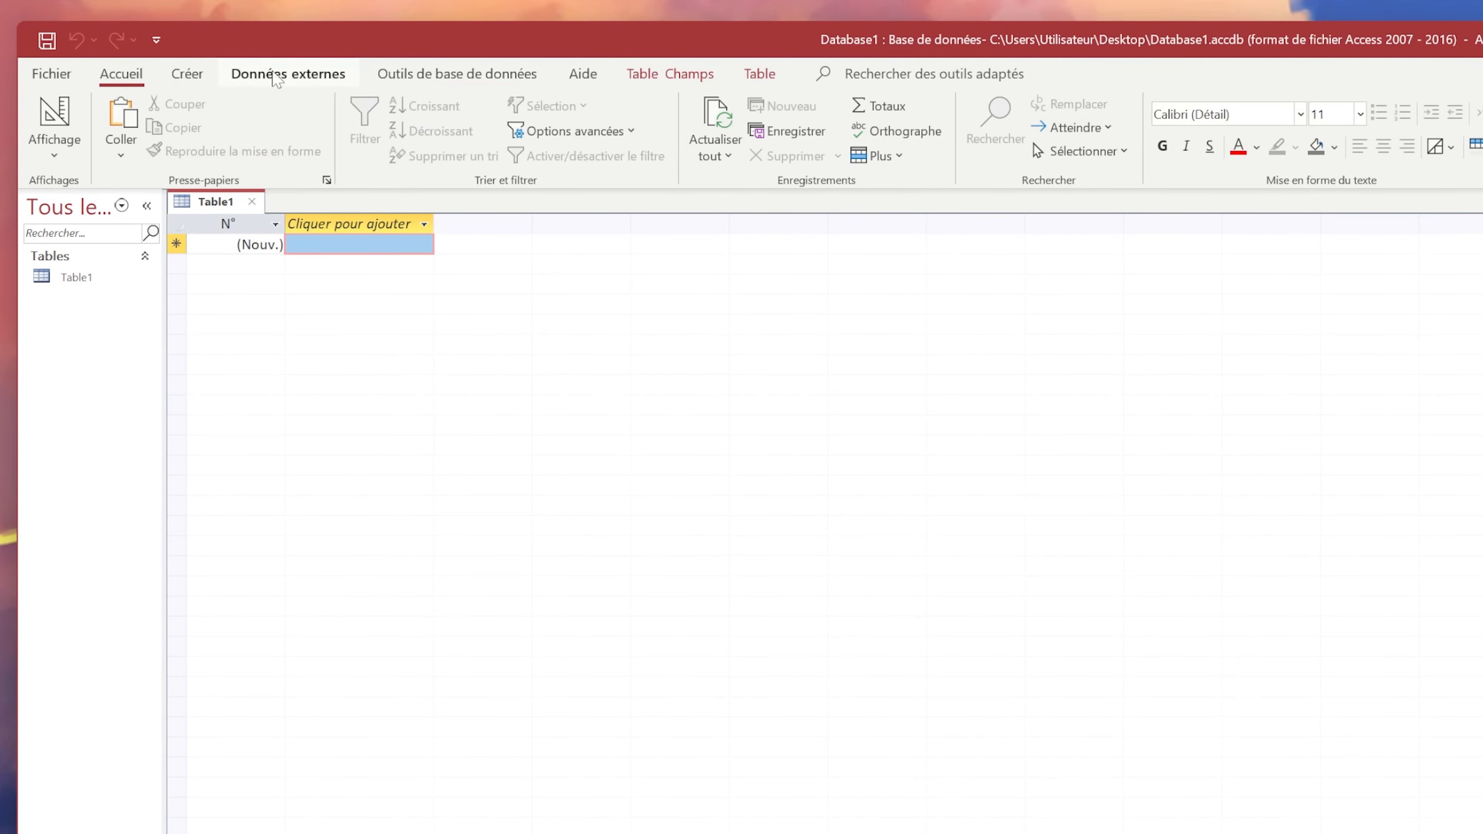
pyautogui.scroll(-2, 137, 79)
pyautogui.scroll(2, 138, 79)
pyautogui.click(63, 79)
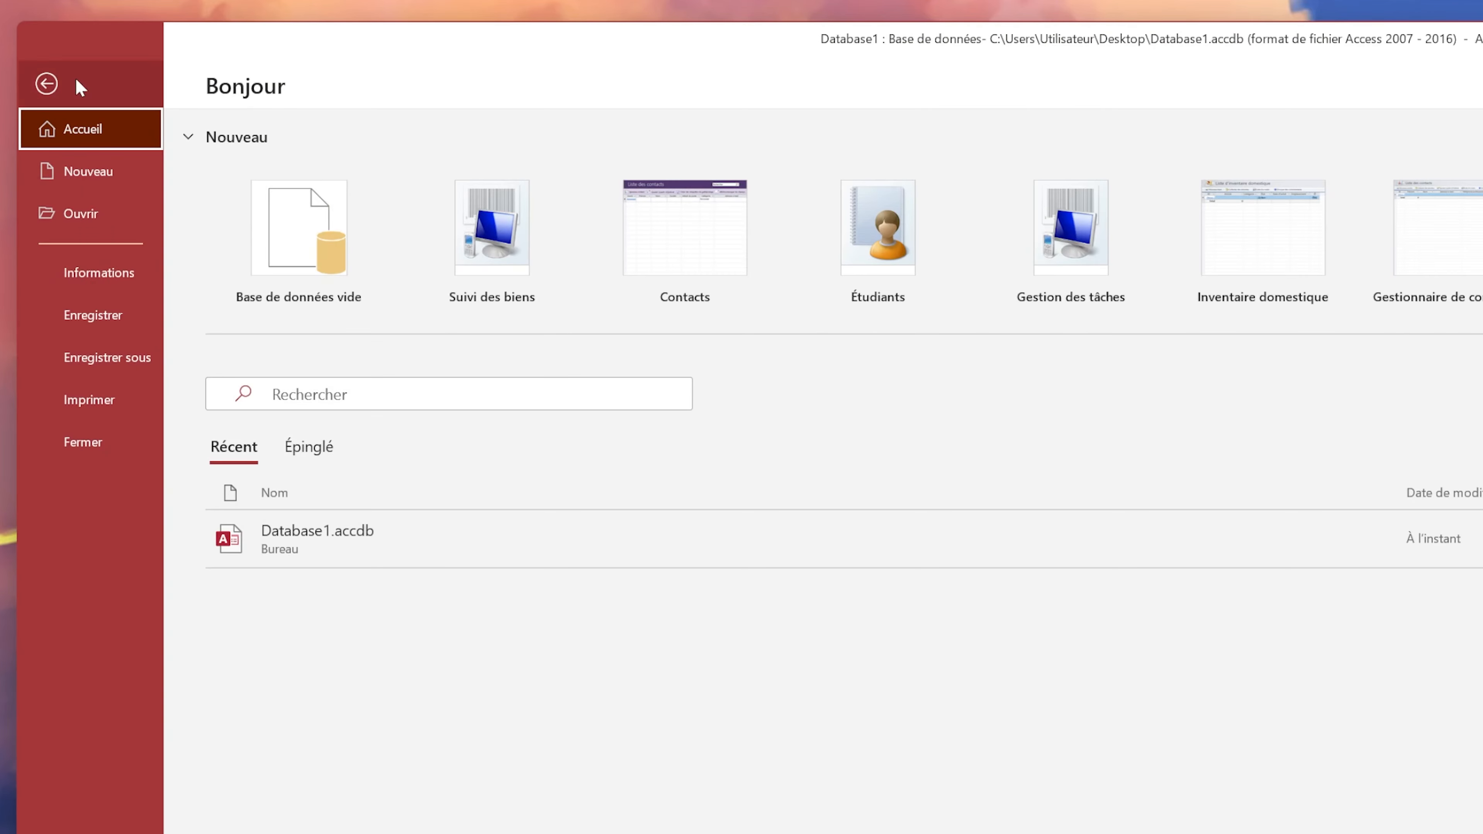
pyautogui.click(75, 84)
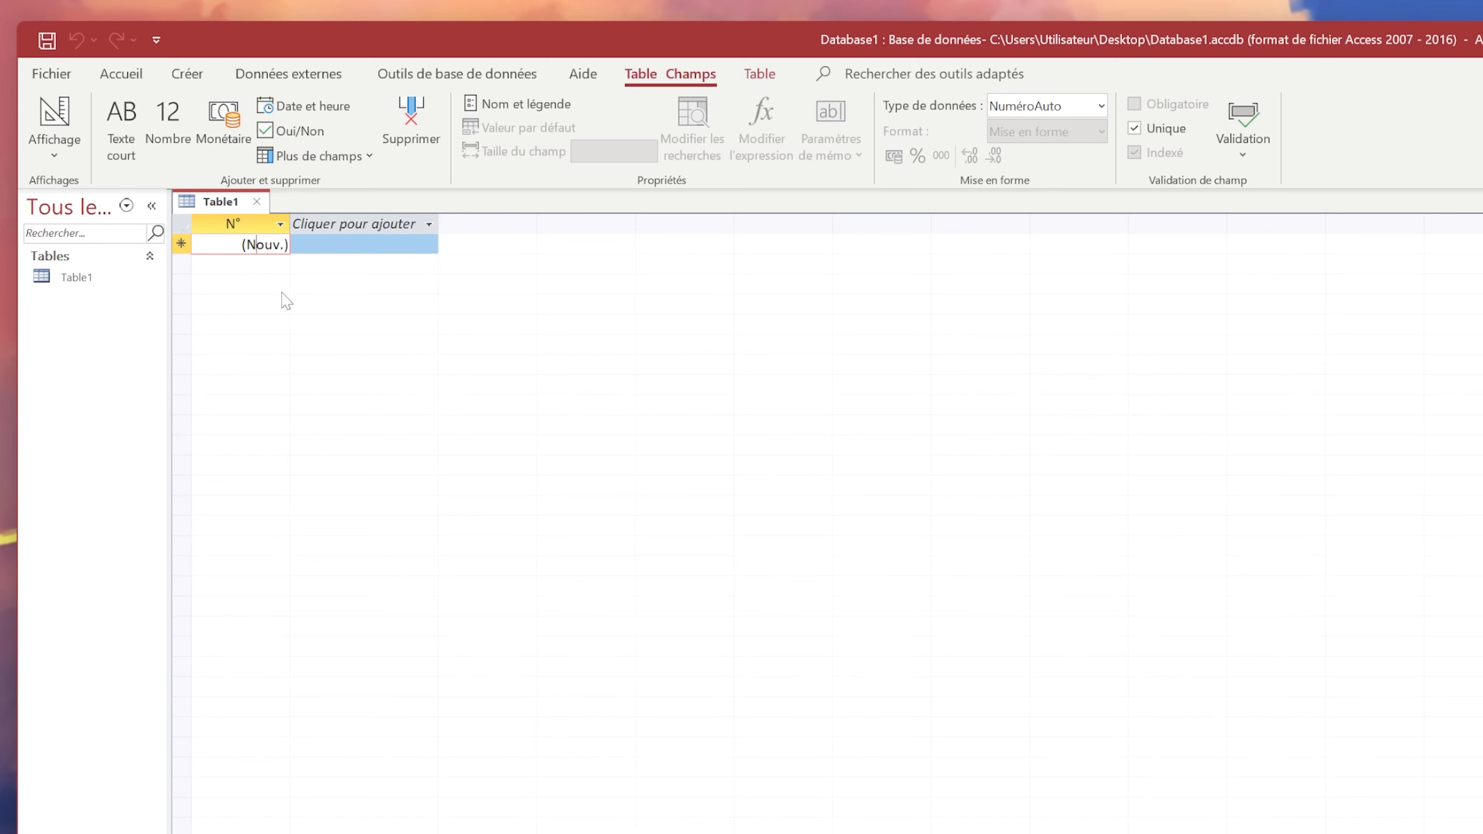
# - Save the new table under the name Todos
pyautogui.hotkey('ctrl', 's')
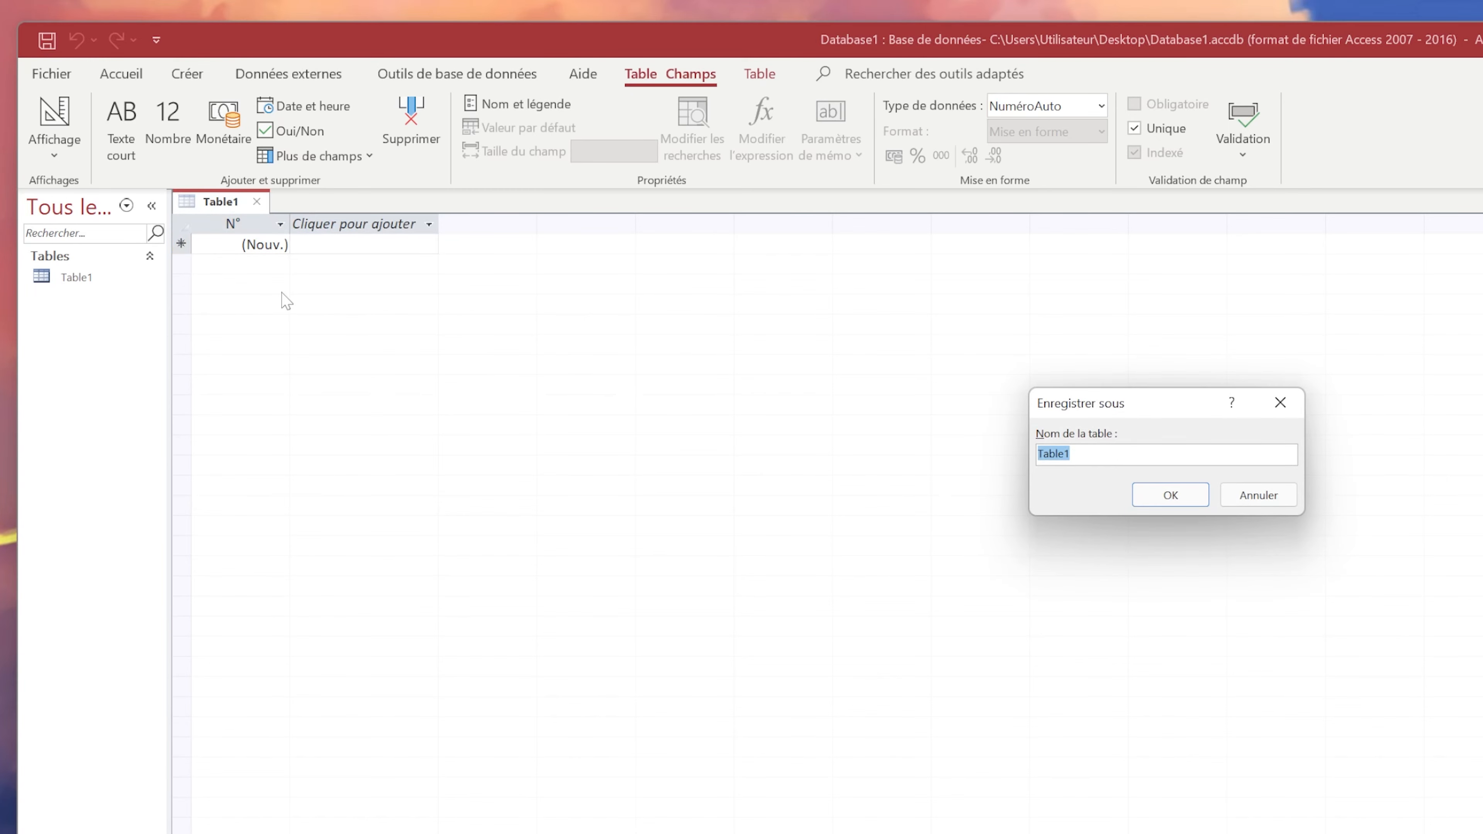
pyautogui.moveTo(1119, 409); pyautogui.dragTo(1096, 426)
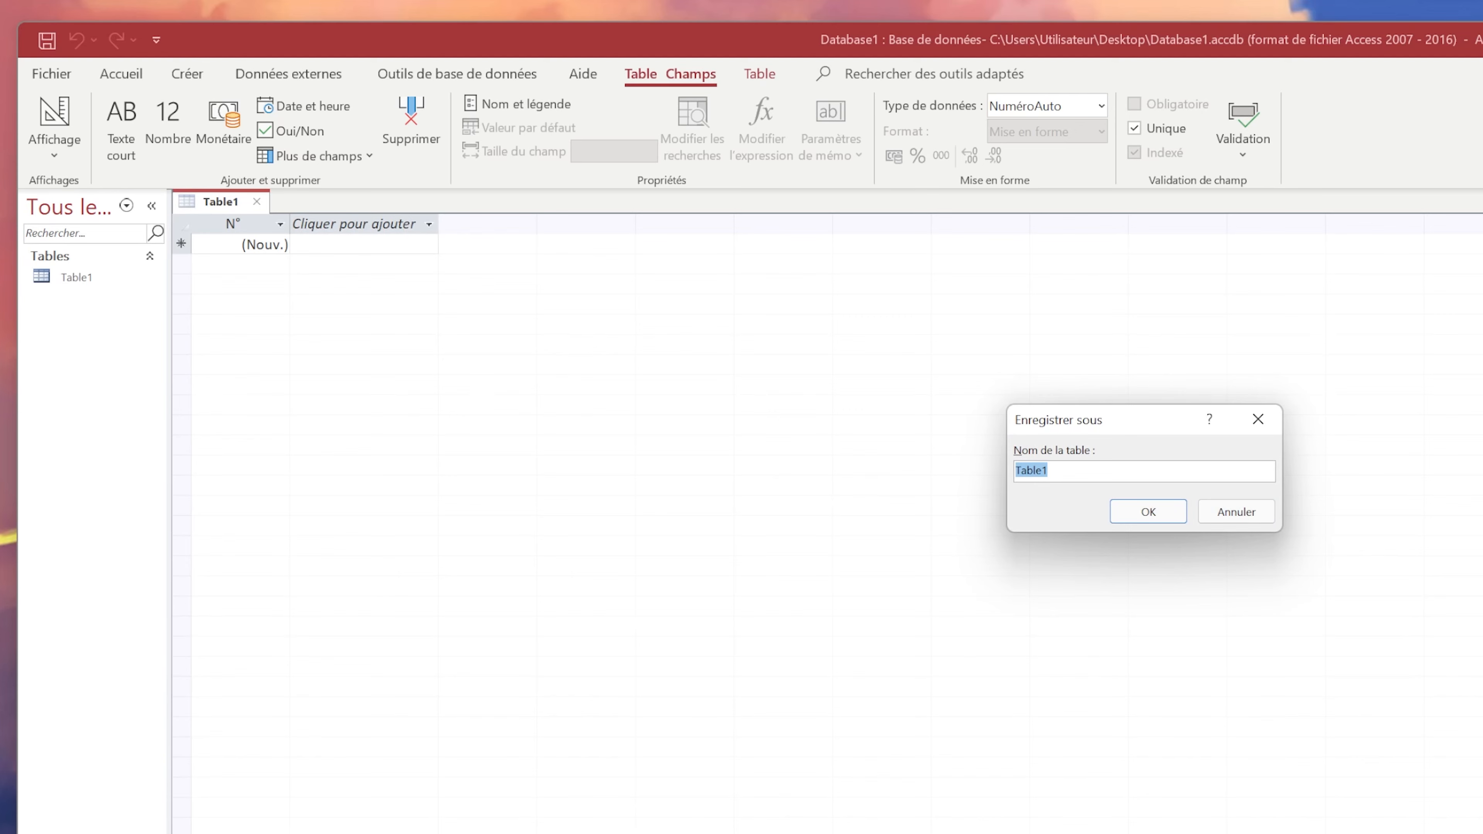
pyautogui.write('Todos')
pyautogui.click(1156, 512)
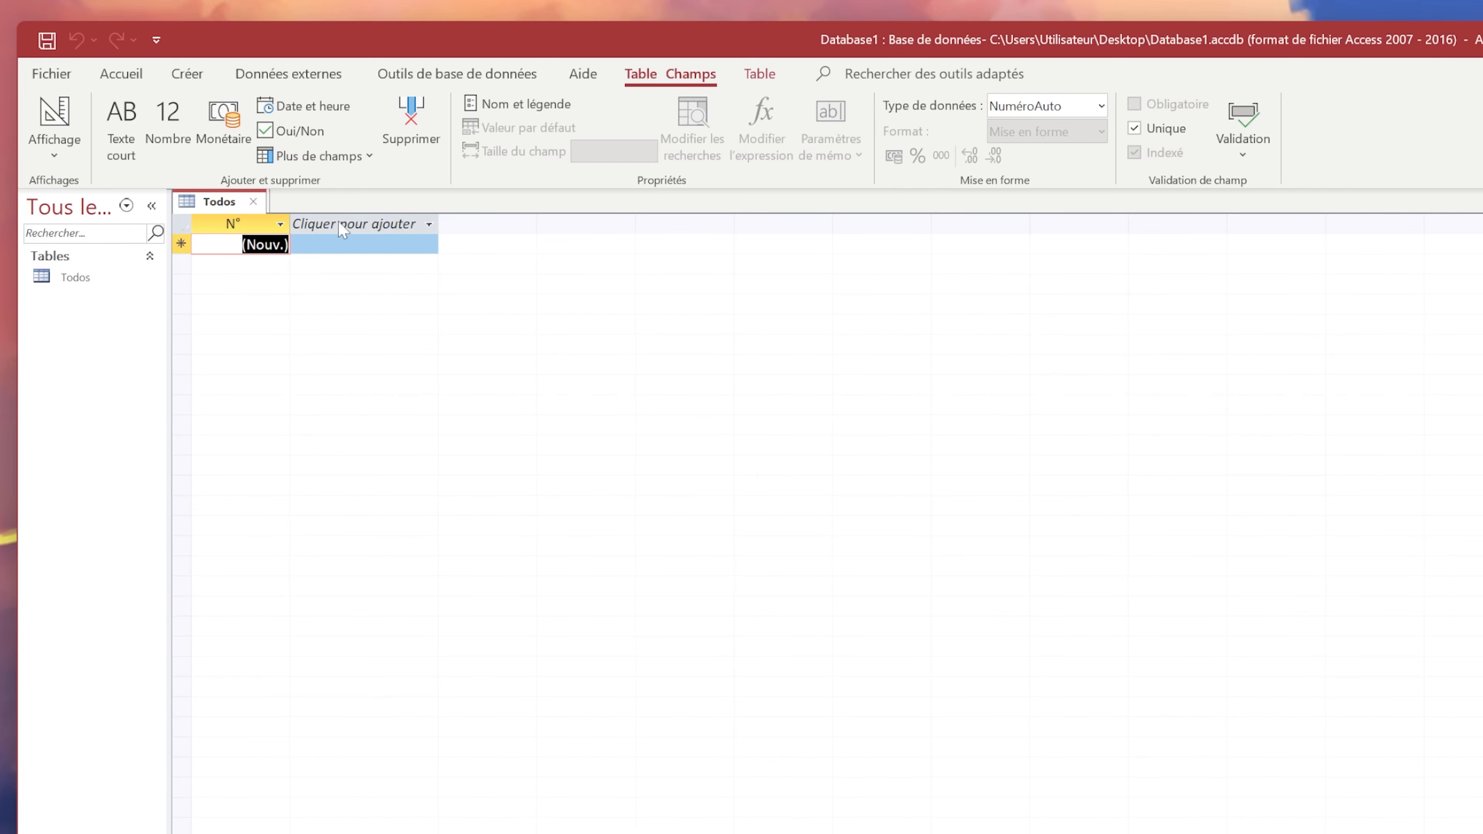
# - Add a Texte court field named Tâche to the Todos table
pyautogui.click(374, 230)
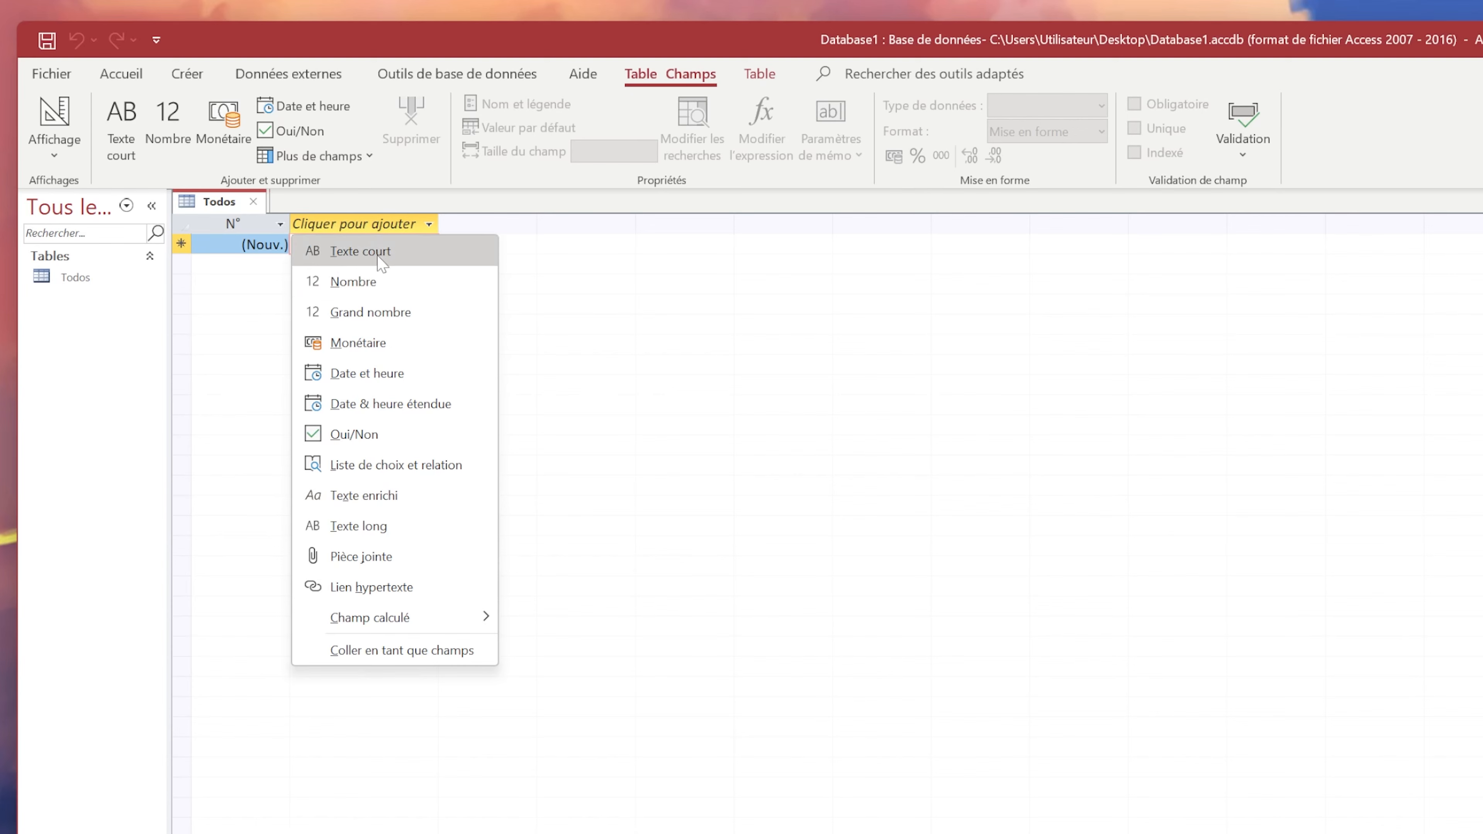
pyautogui.click(383, 246)
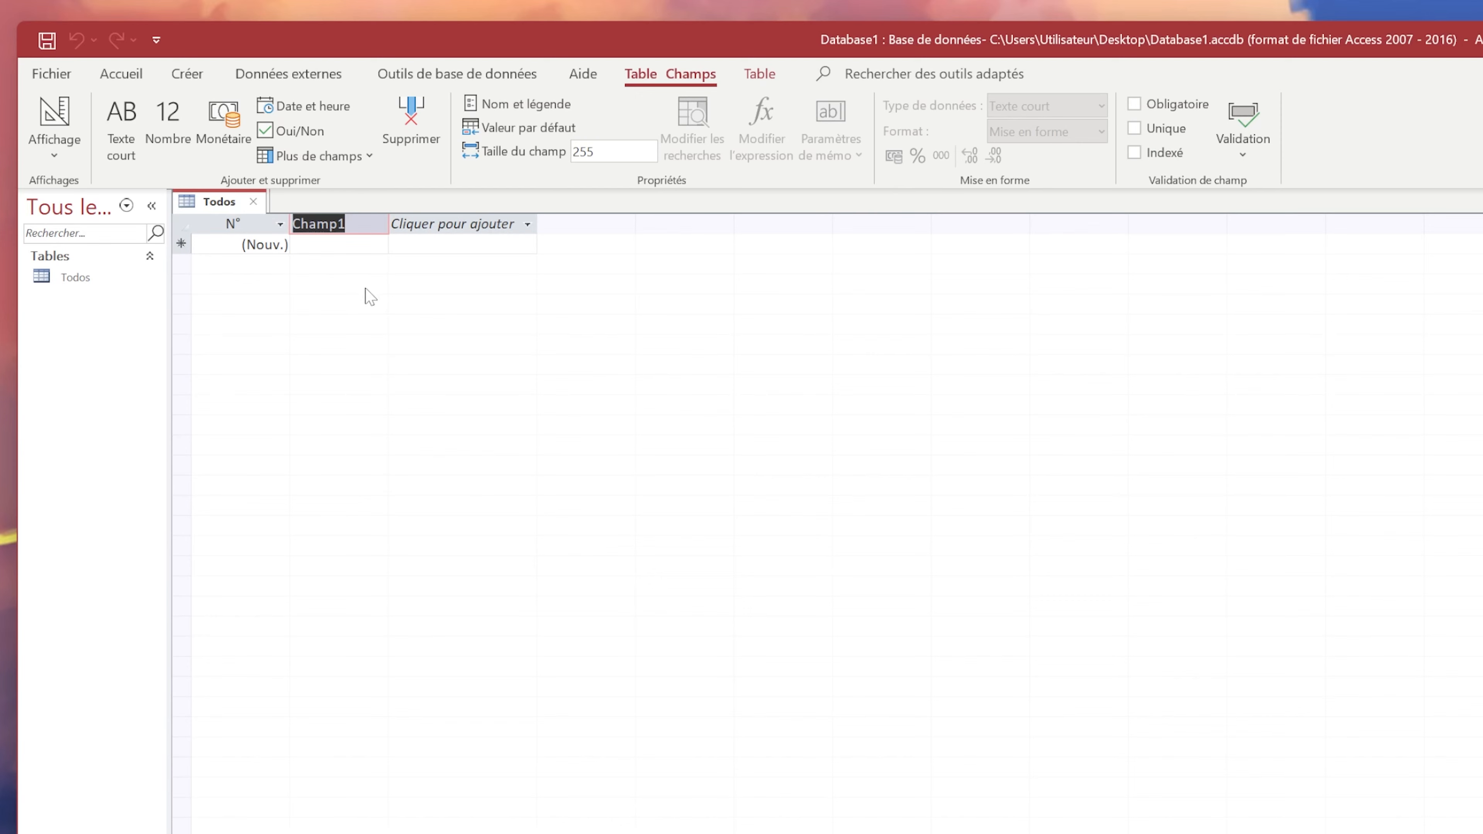
pyautogui.write('Tâc')
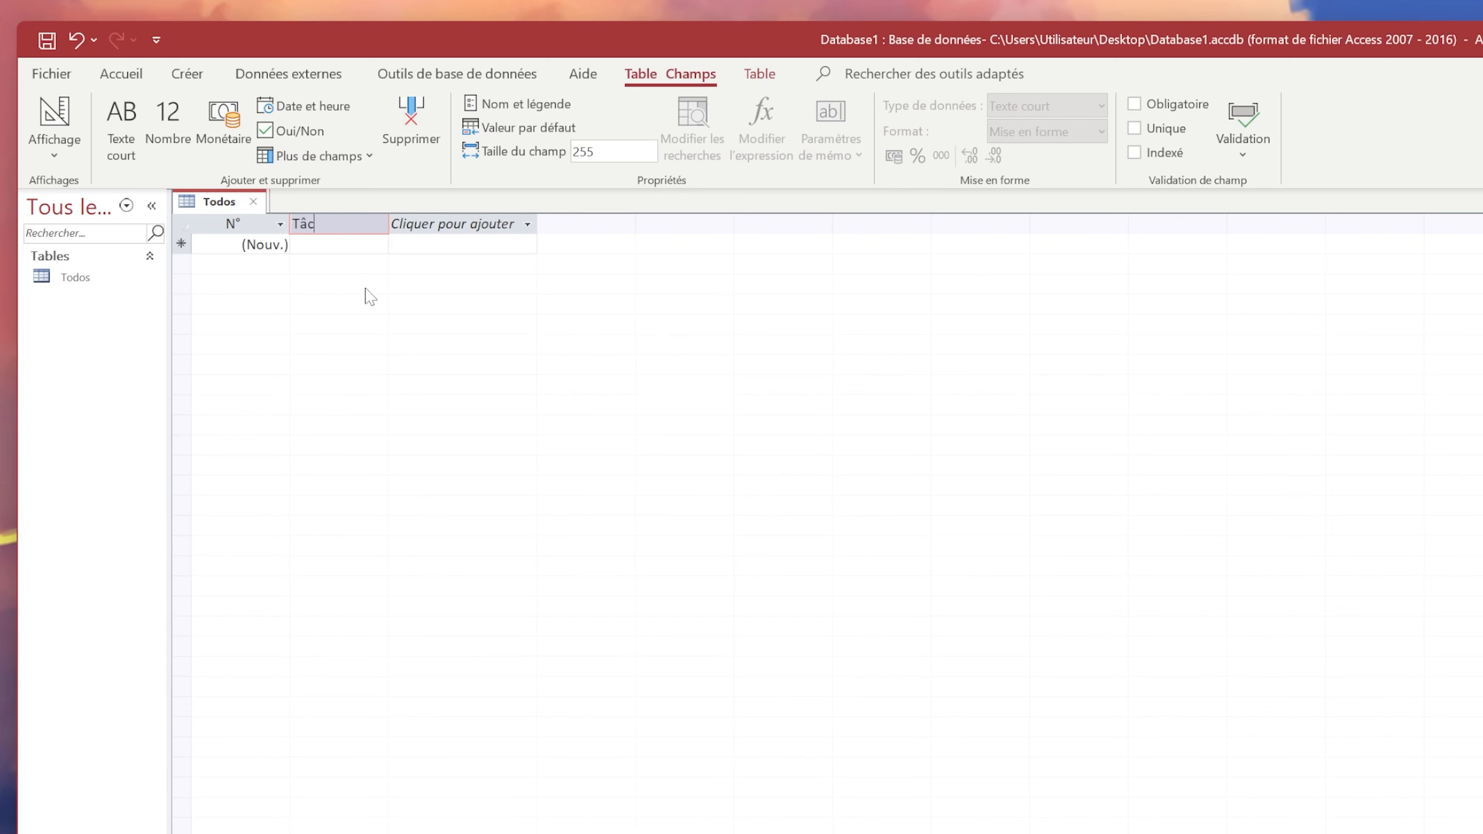
pyautogui.write('he')
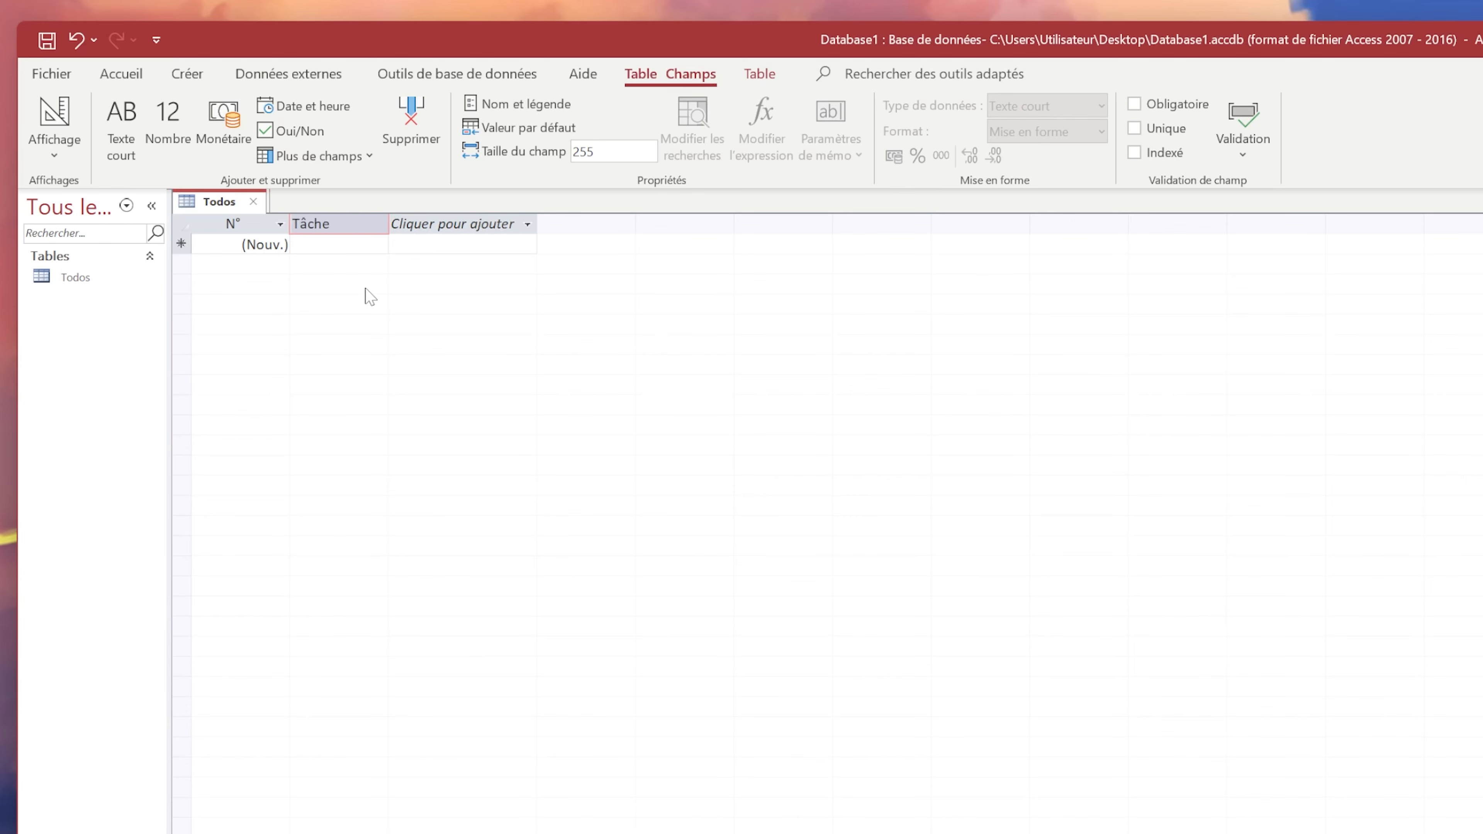
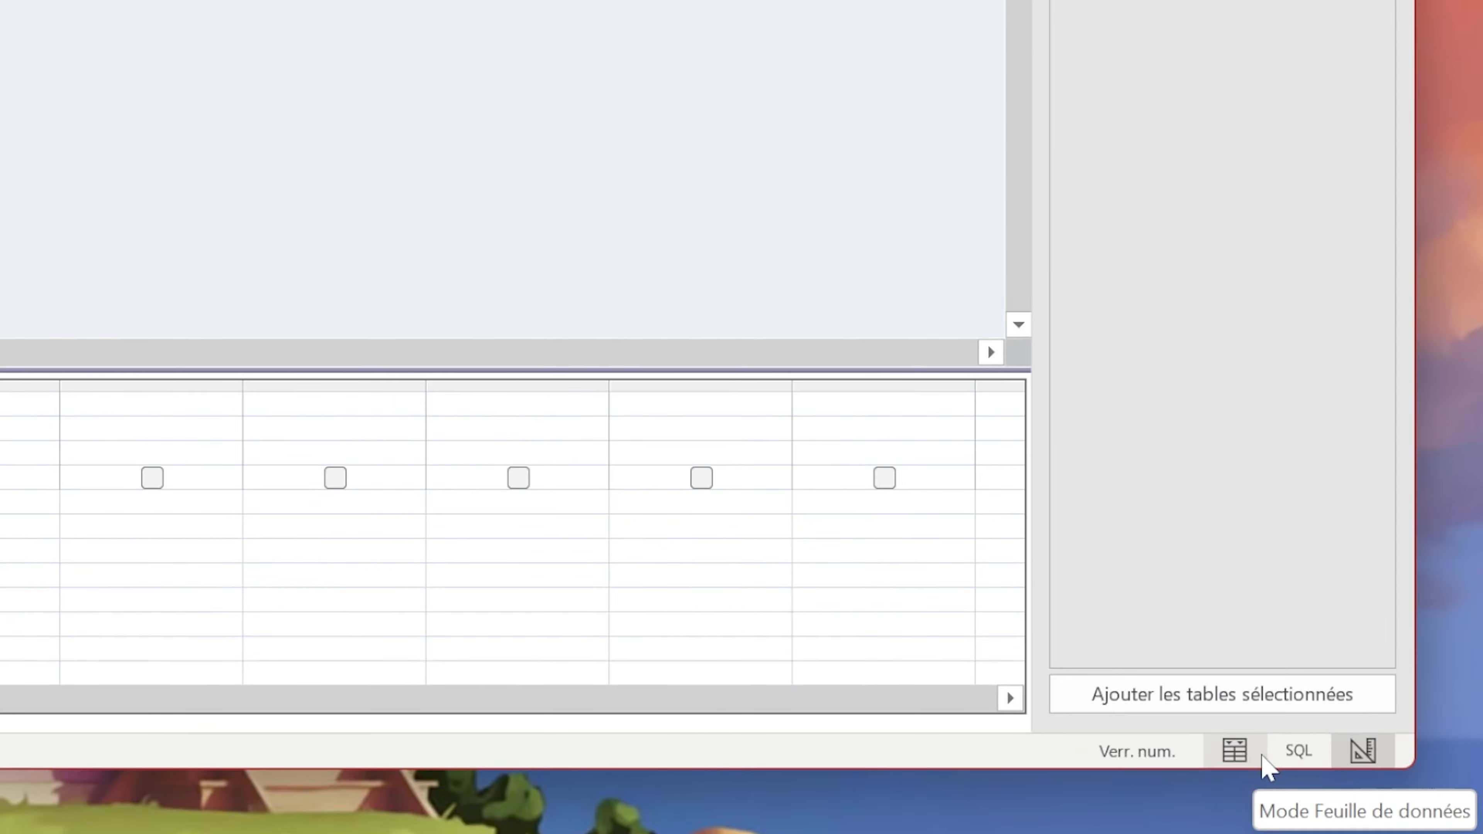
# - Show the query's results as a datasheet and widen the Tâche column to fit the full task names
pyautogui.click(1235, 749)
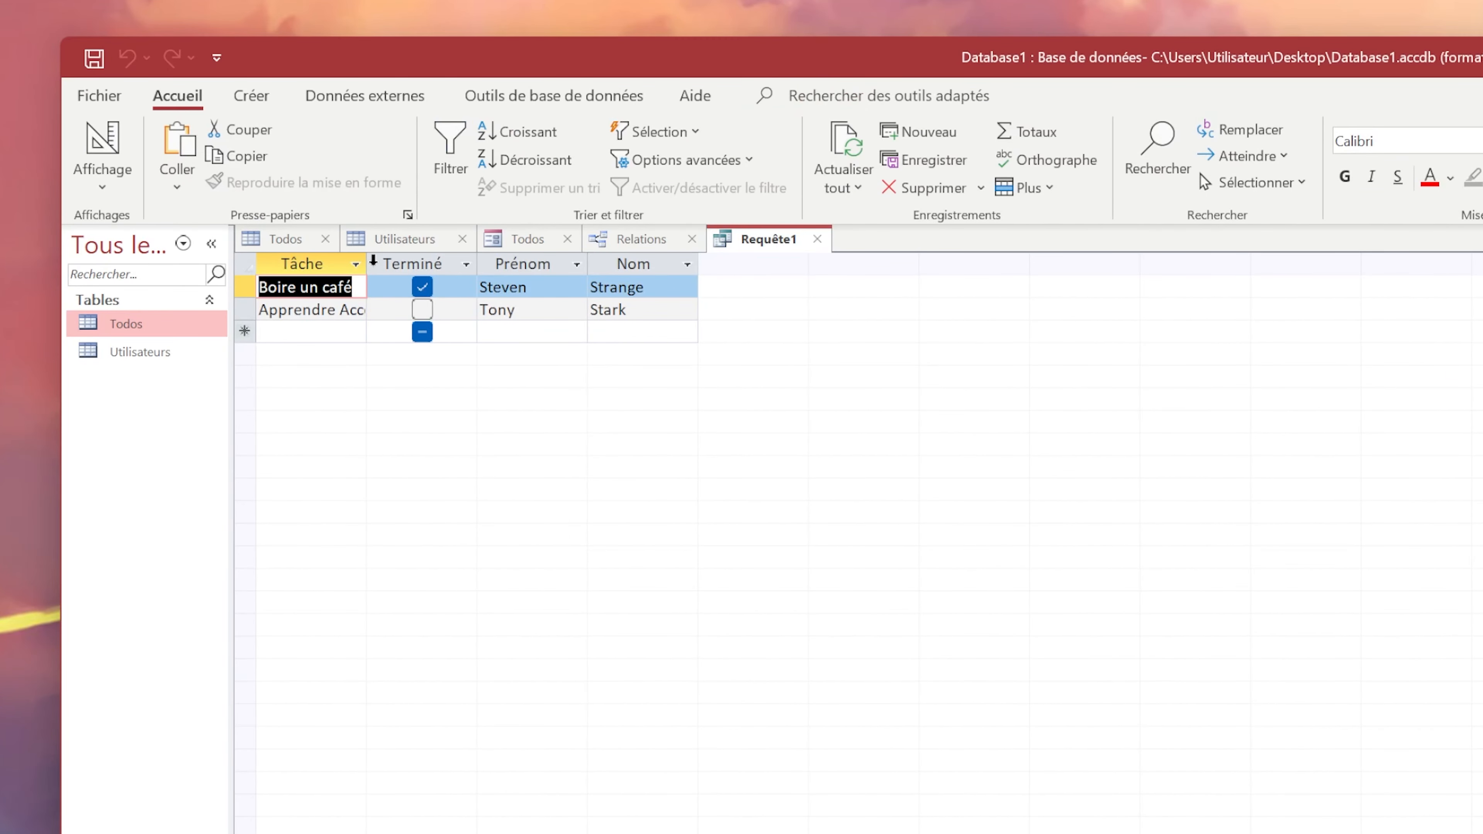
pyautogui.moveTo(366, 265); pyautogui.dragTo(463, 264)
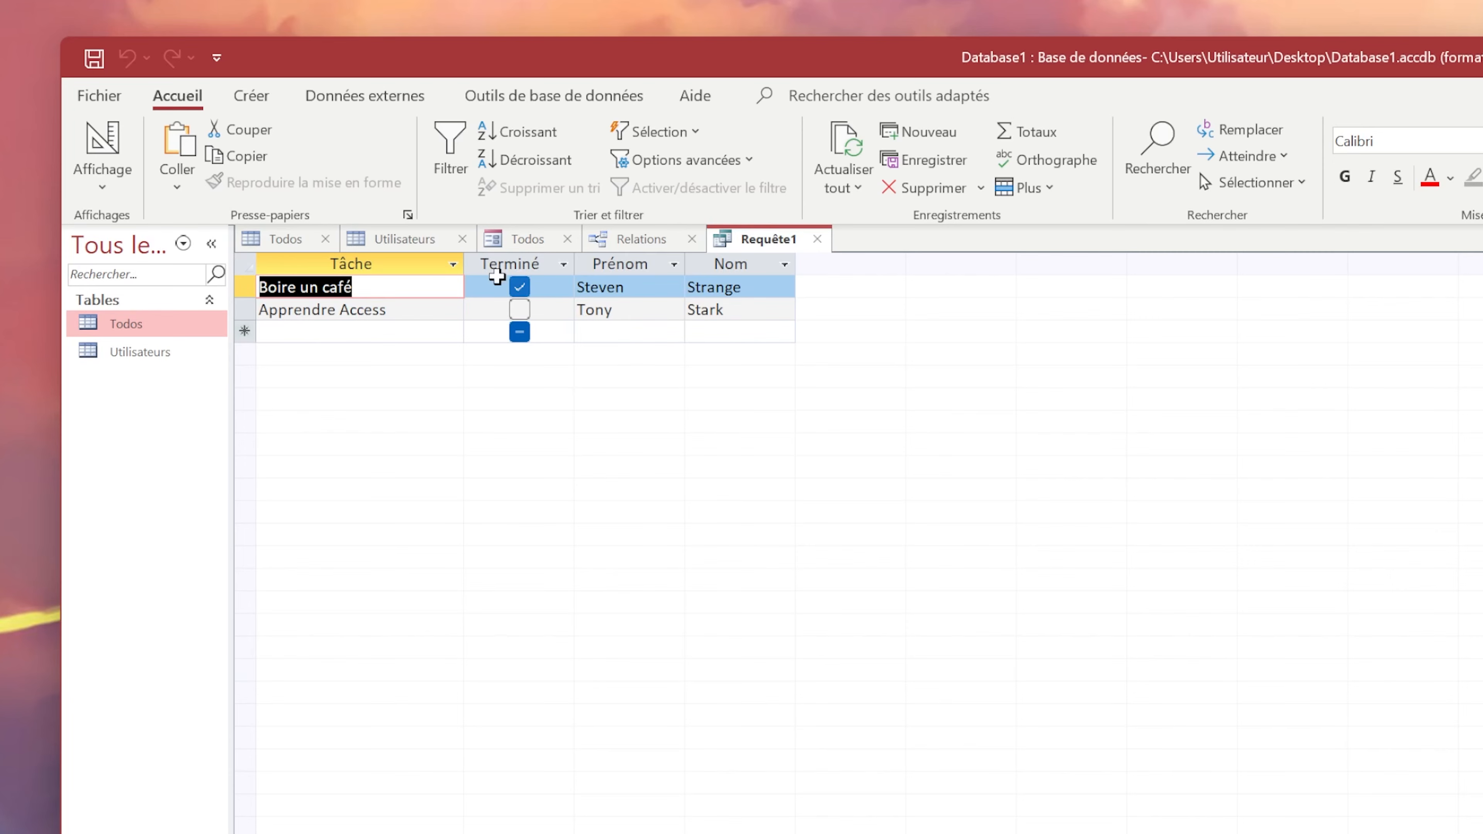
# - Add the task "Visualiser les relations" to the Todos table with Utilisateur 1, checking that ID against the Utilisateurs table
pyautogui.click(289, 240)
pyautogui.click(532, 287)
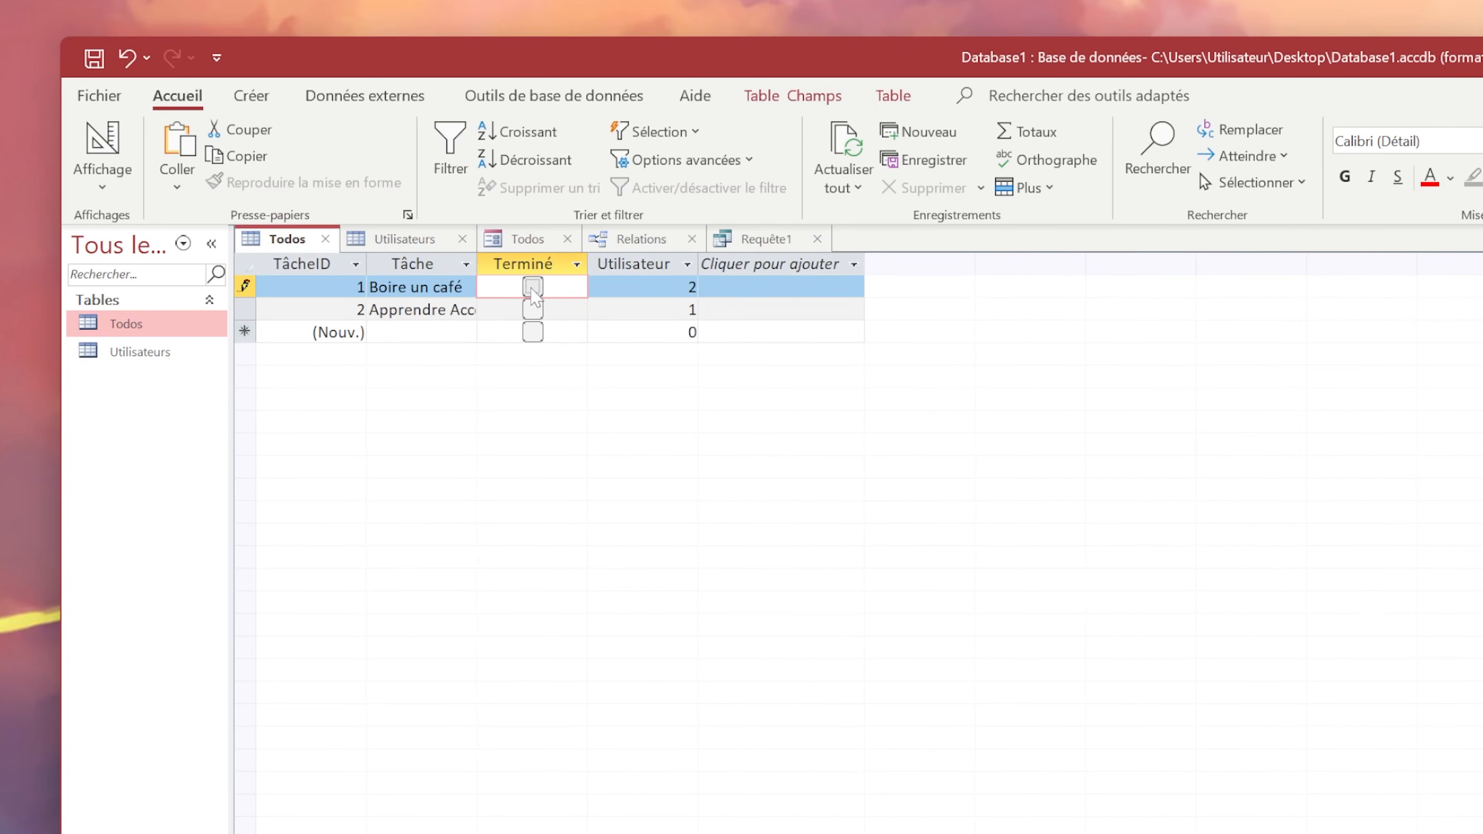
pyautogui.click(532, 287)
pyautogui.click(338, 333)
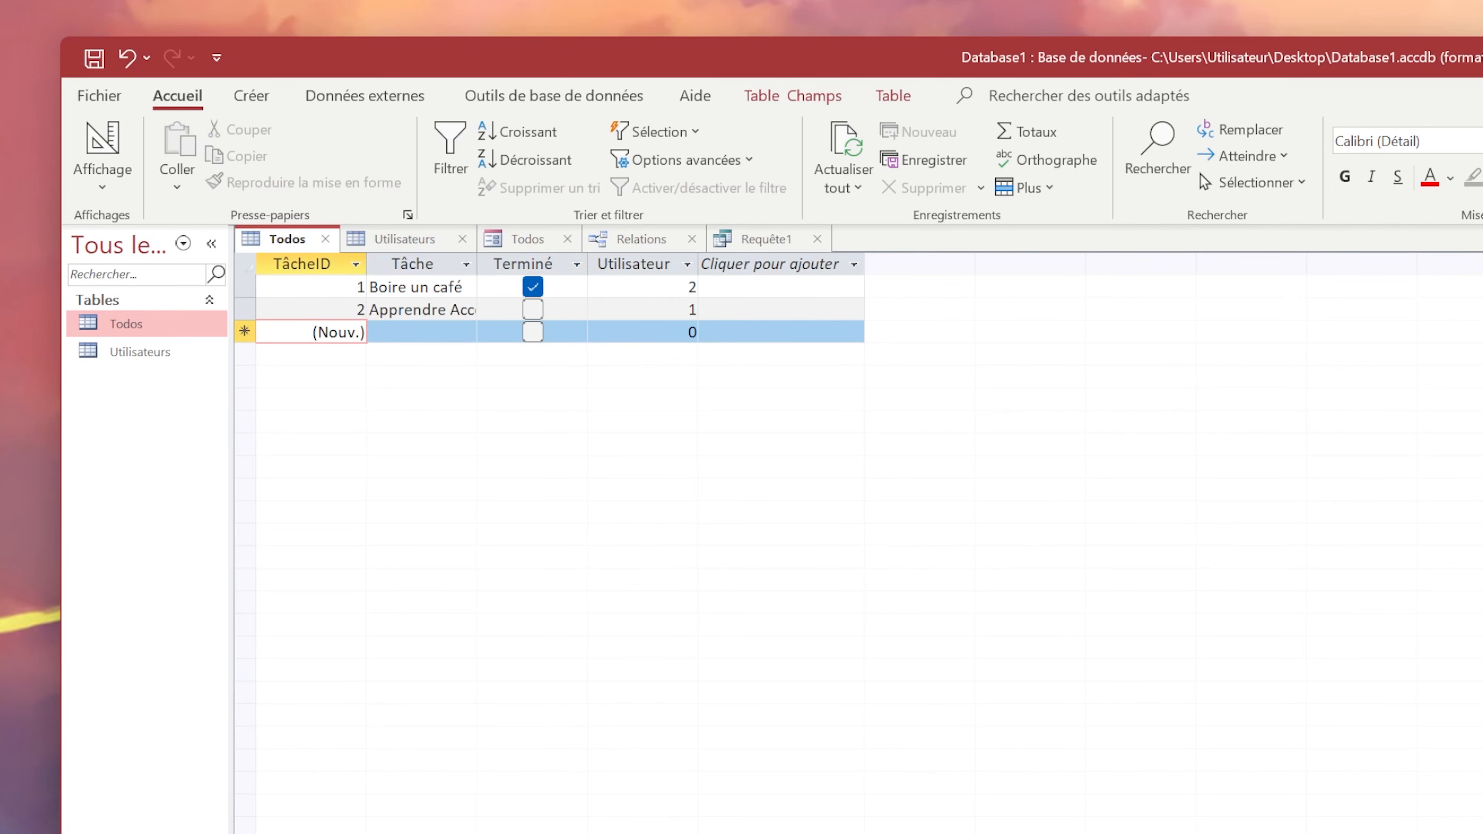
pyautogui.click(413, 332)
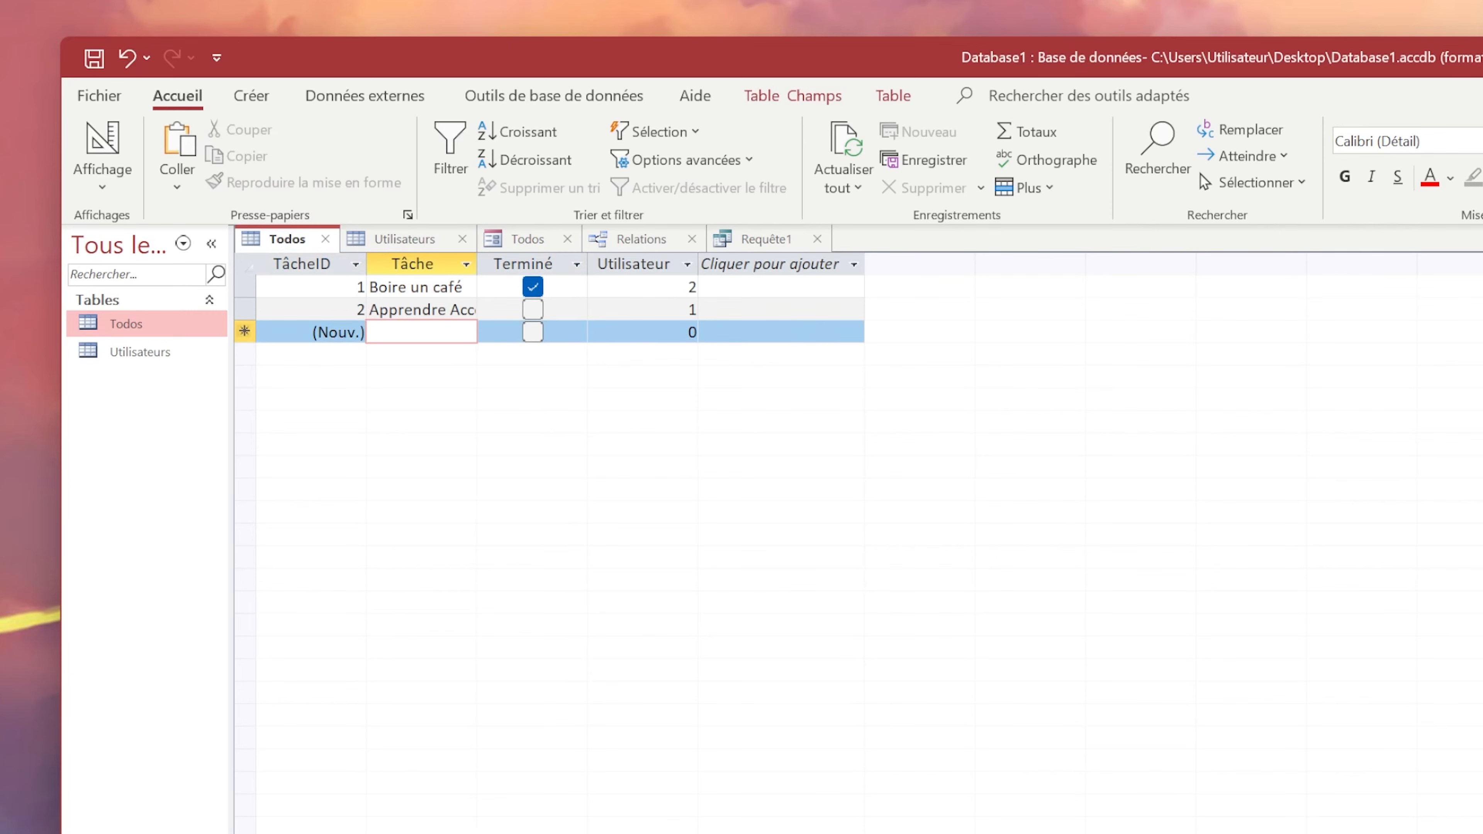
pyautogui.write('Visualise')
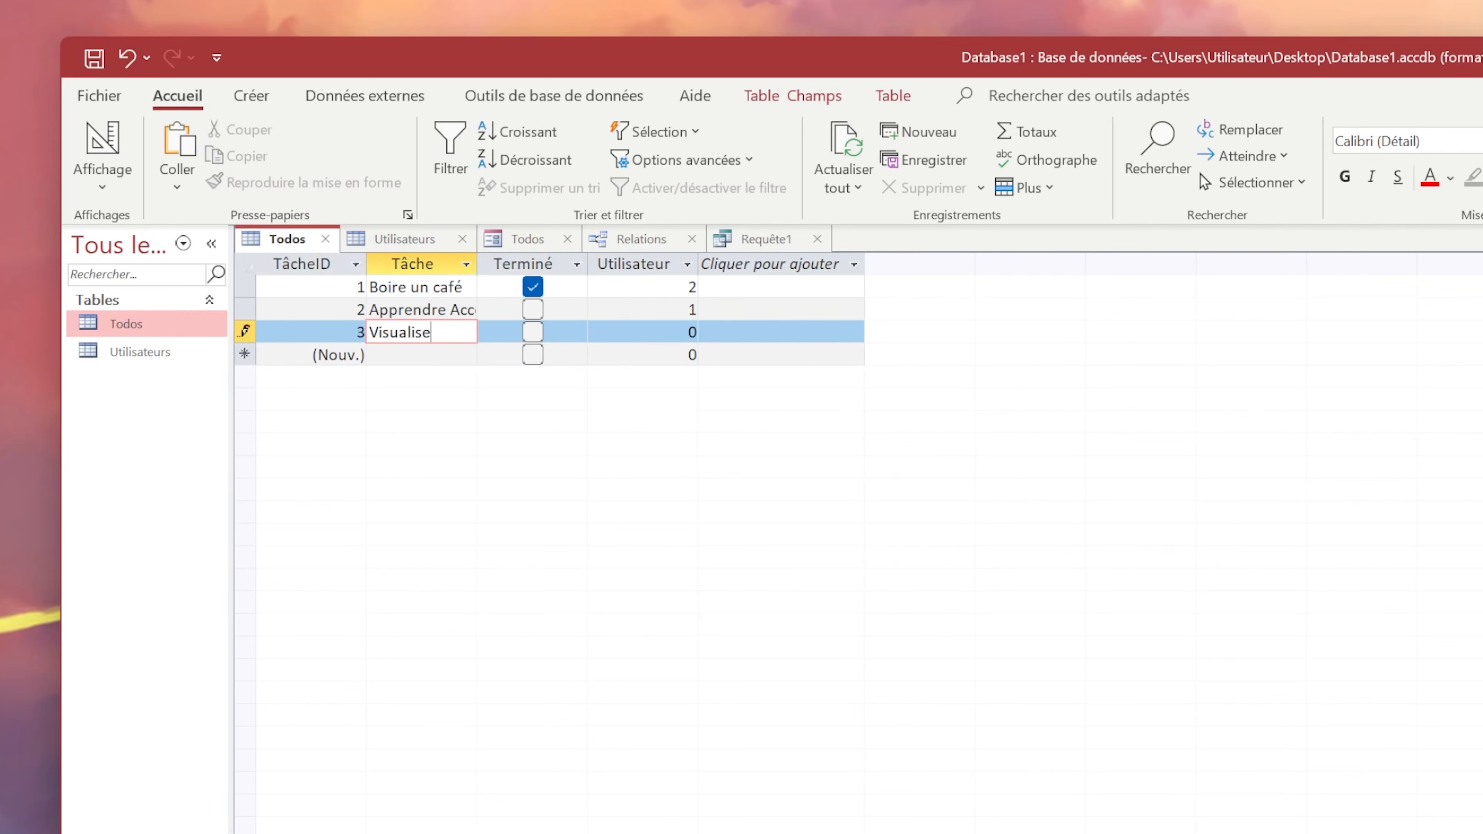
pyautogui.write('r les relations')
pyautogui.click(663, 338)
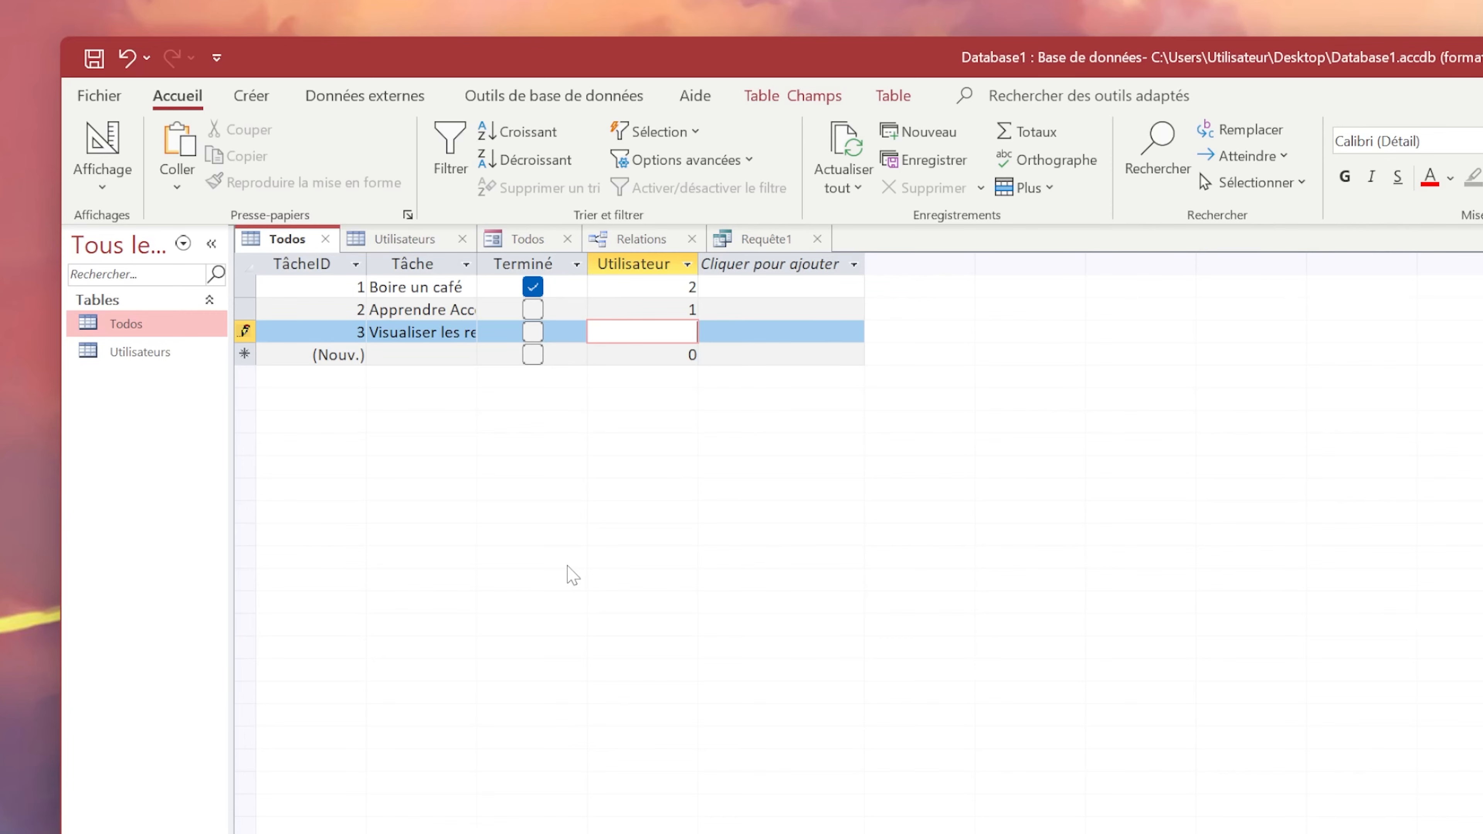
pyautogui.write('1')
pyautogui.click(426, 241)
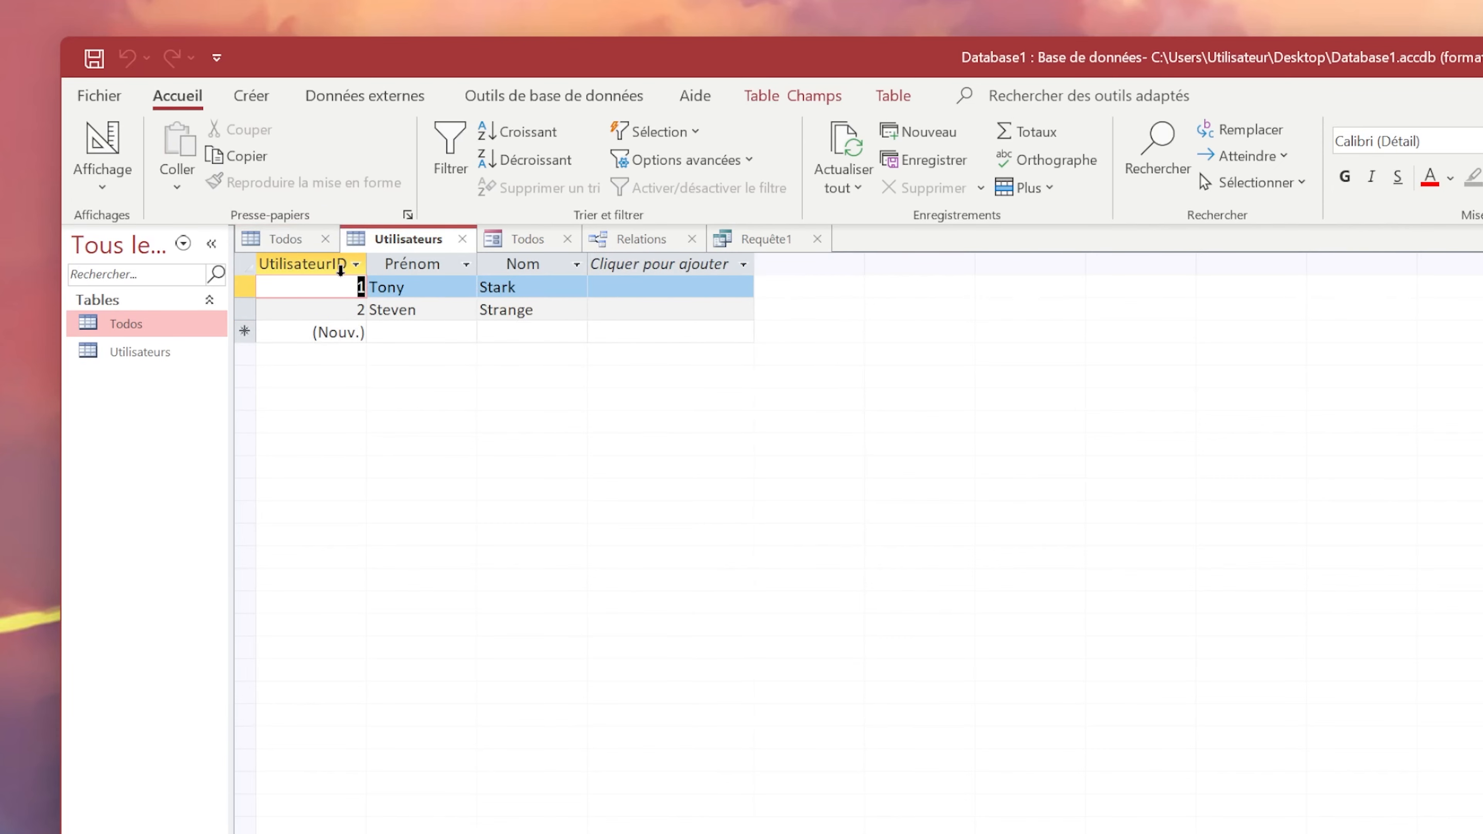
pyautogui.click(275, 241)
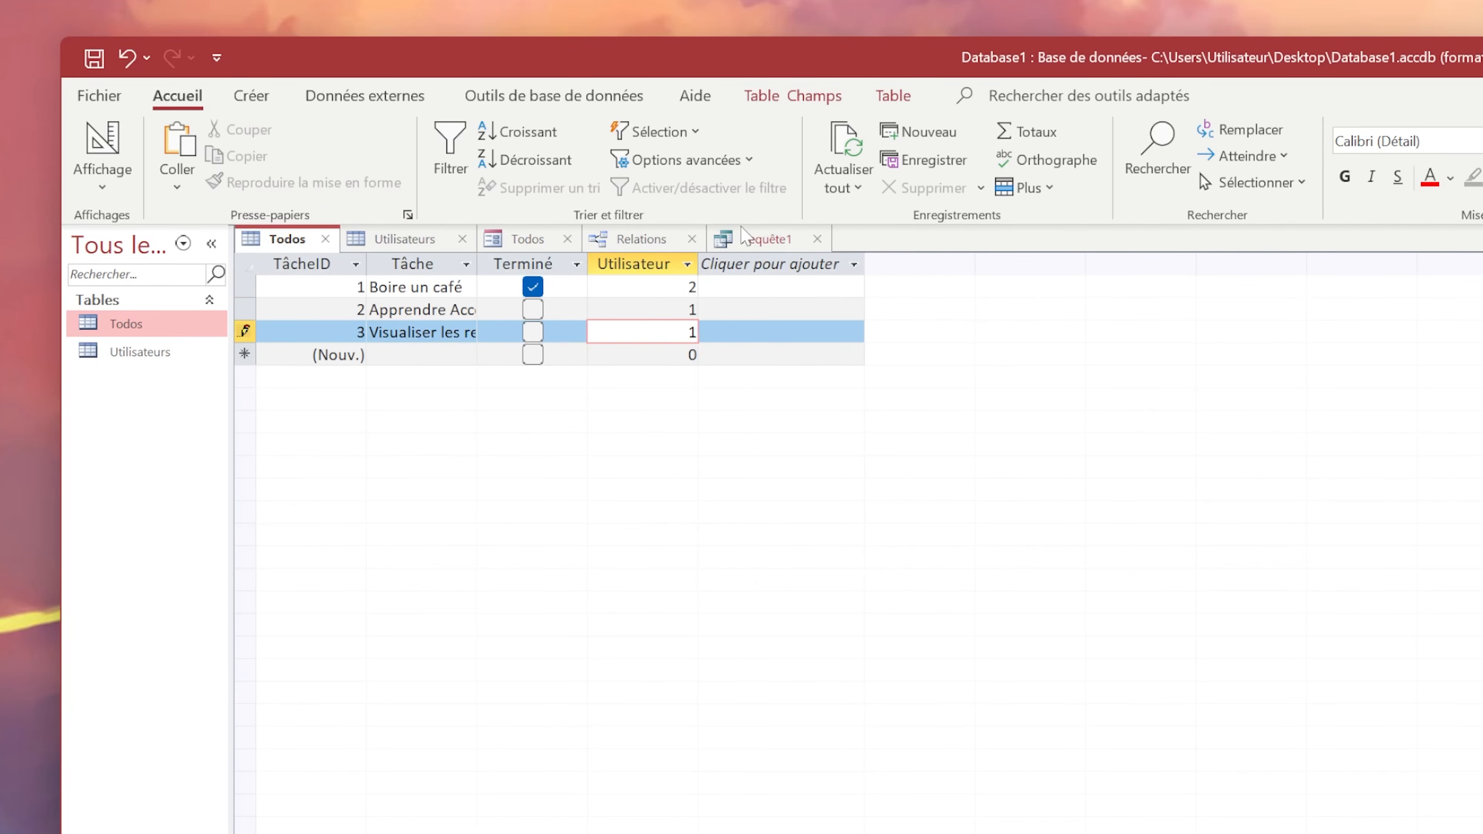
# - Refresh Requête1 through its design view and review the task rows in the datasheet
pyautogui.click(759, 239)
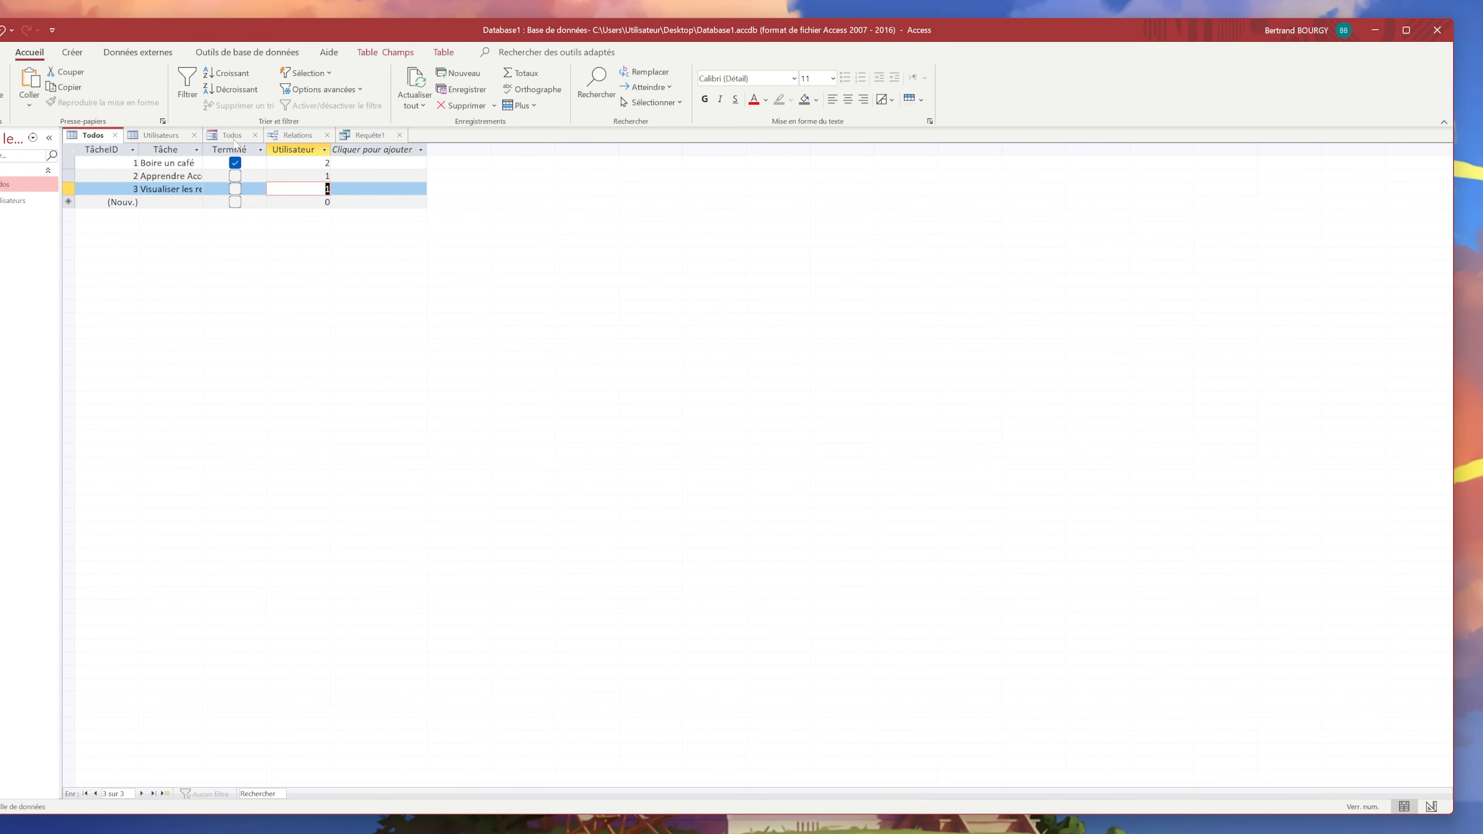
pyautogui.click(368, 135)
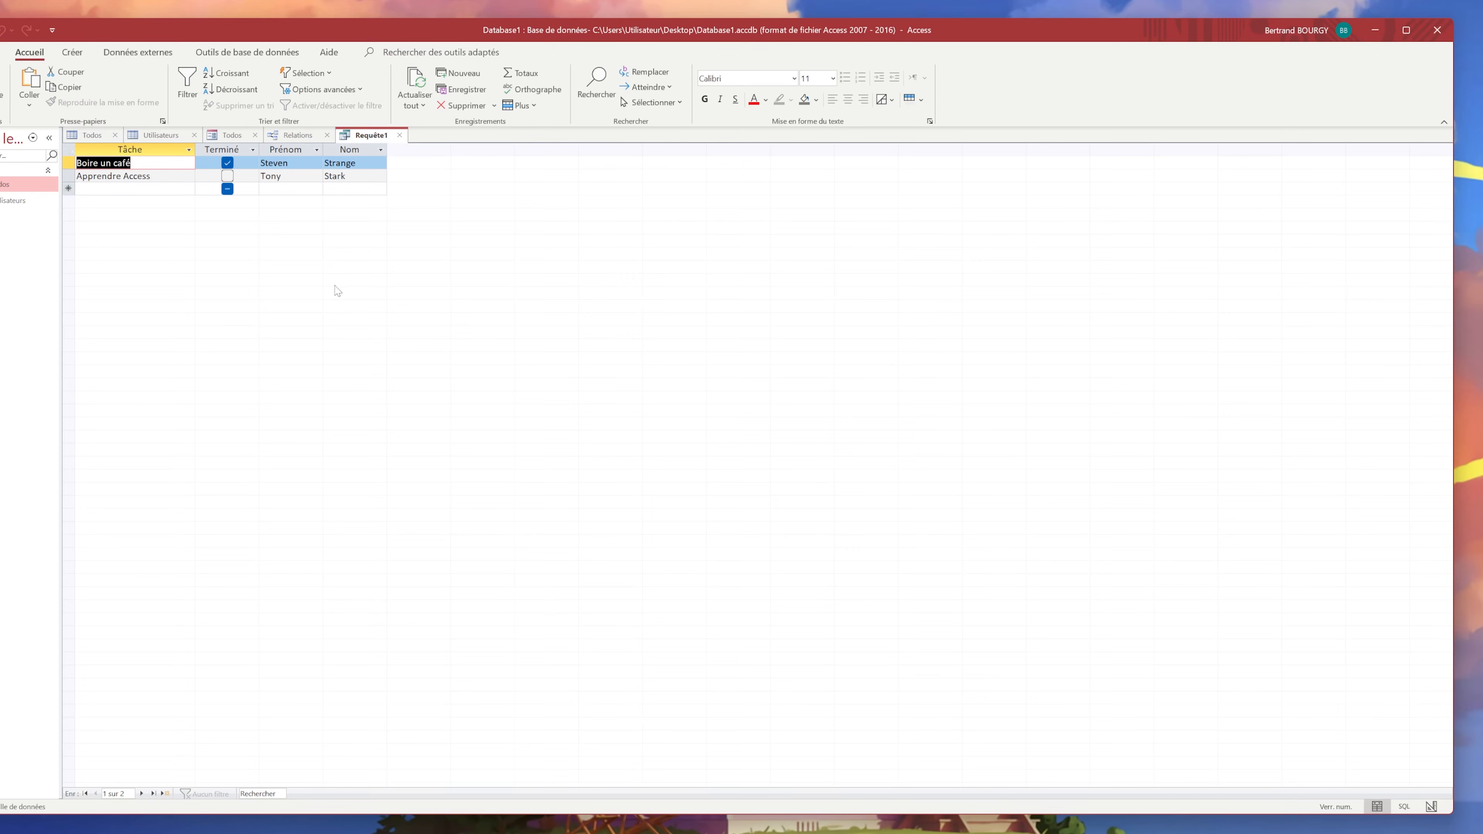
pyautogui.click(1432, 807)
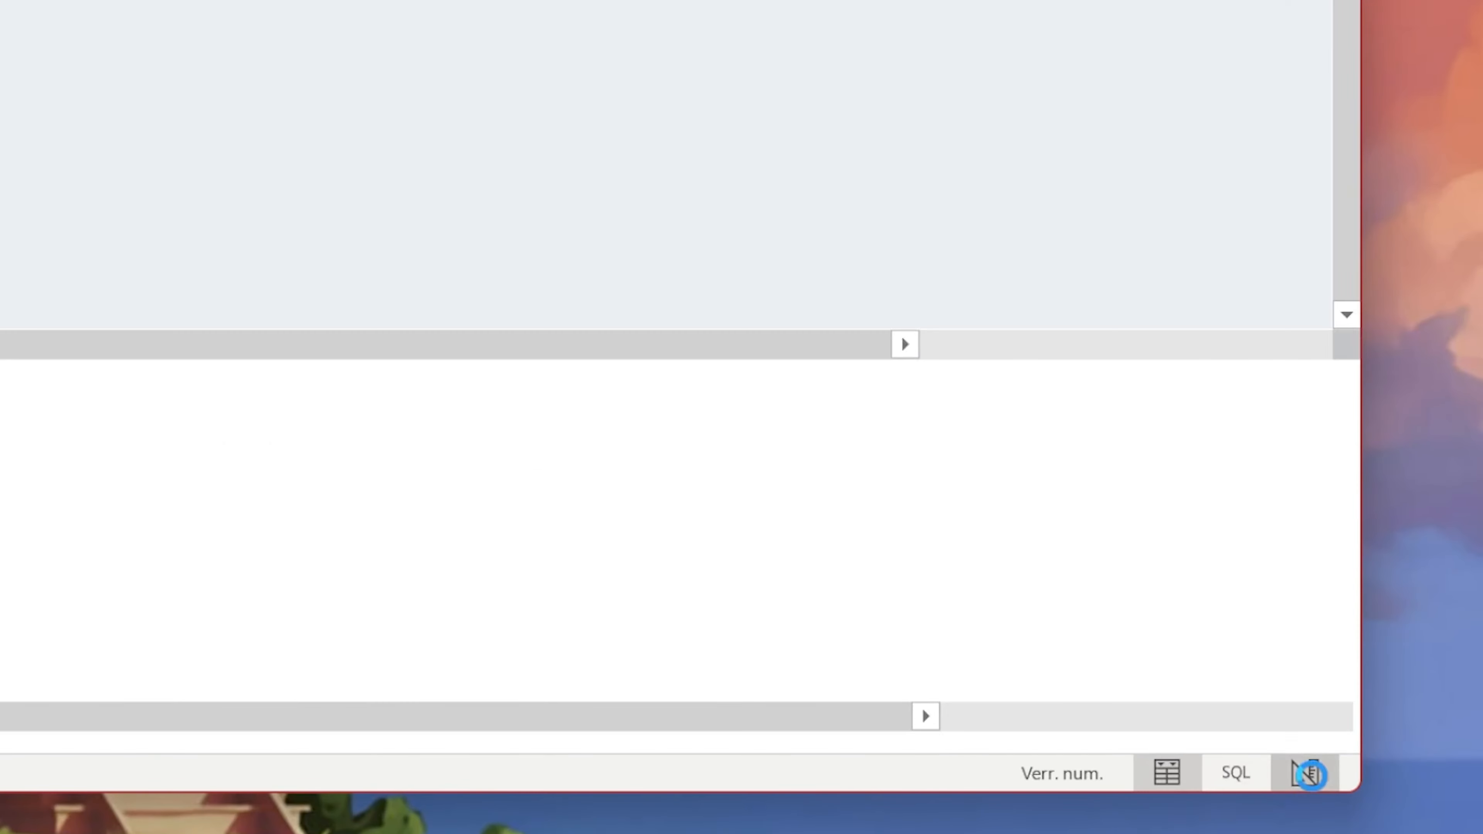
pyautogui.click(1167, 780)
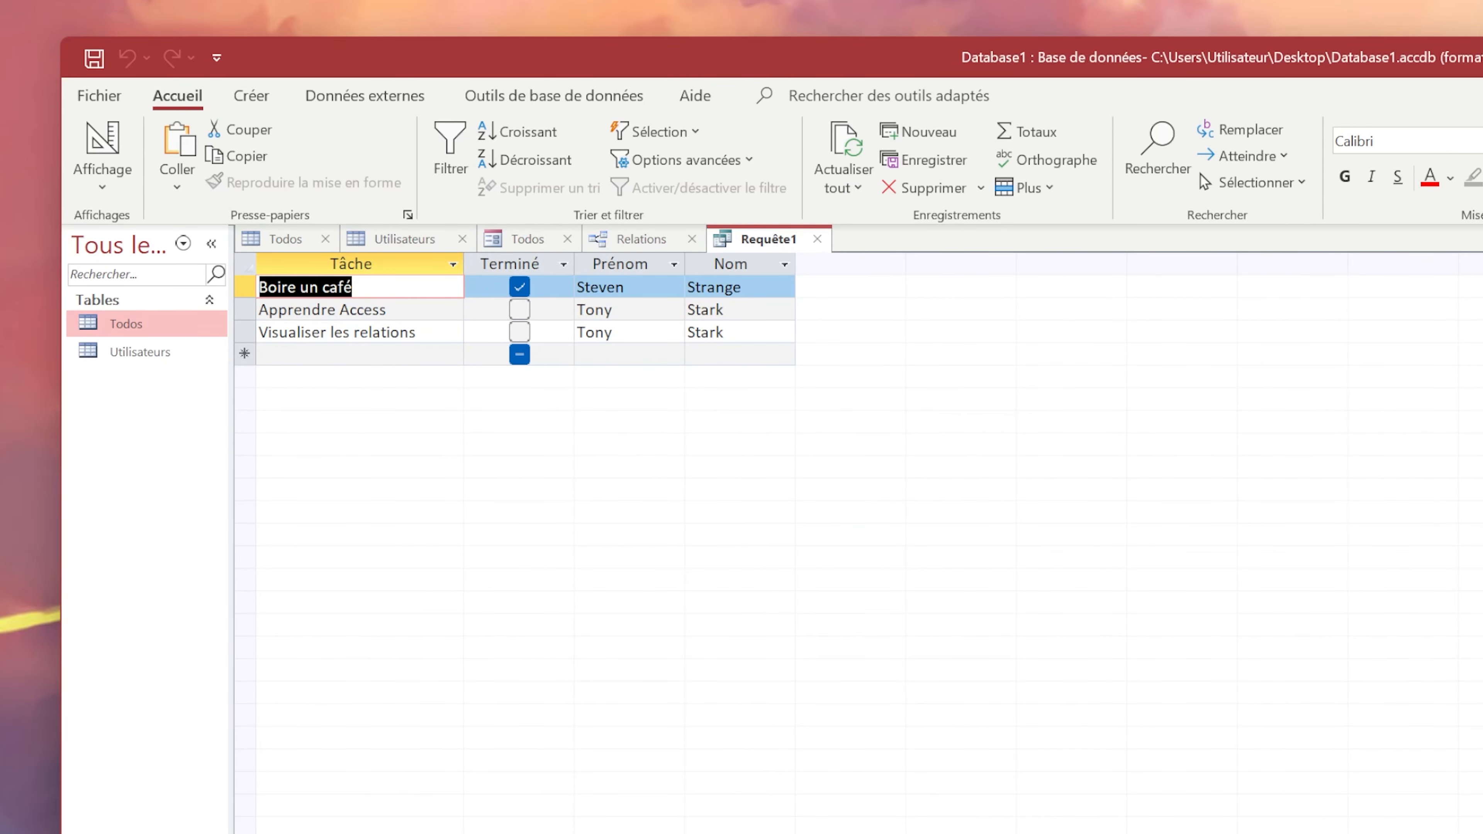
pyautogui.click(275, 310)
pyautogui.click(343, 332)
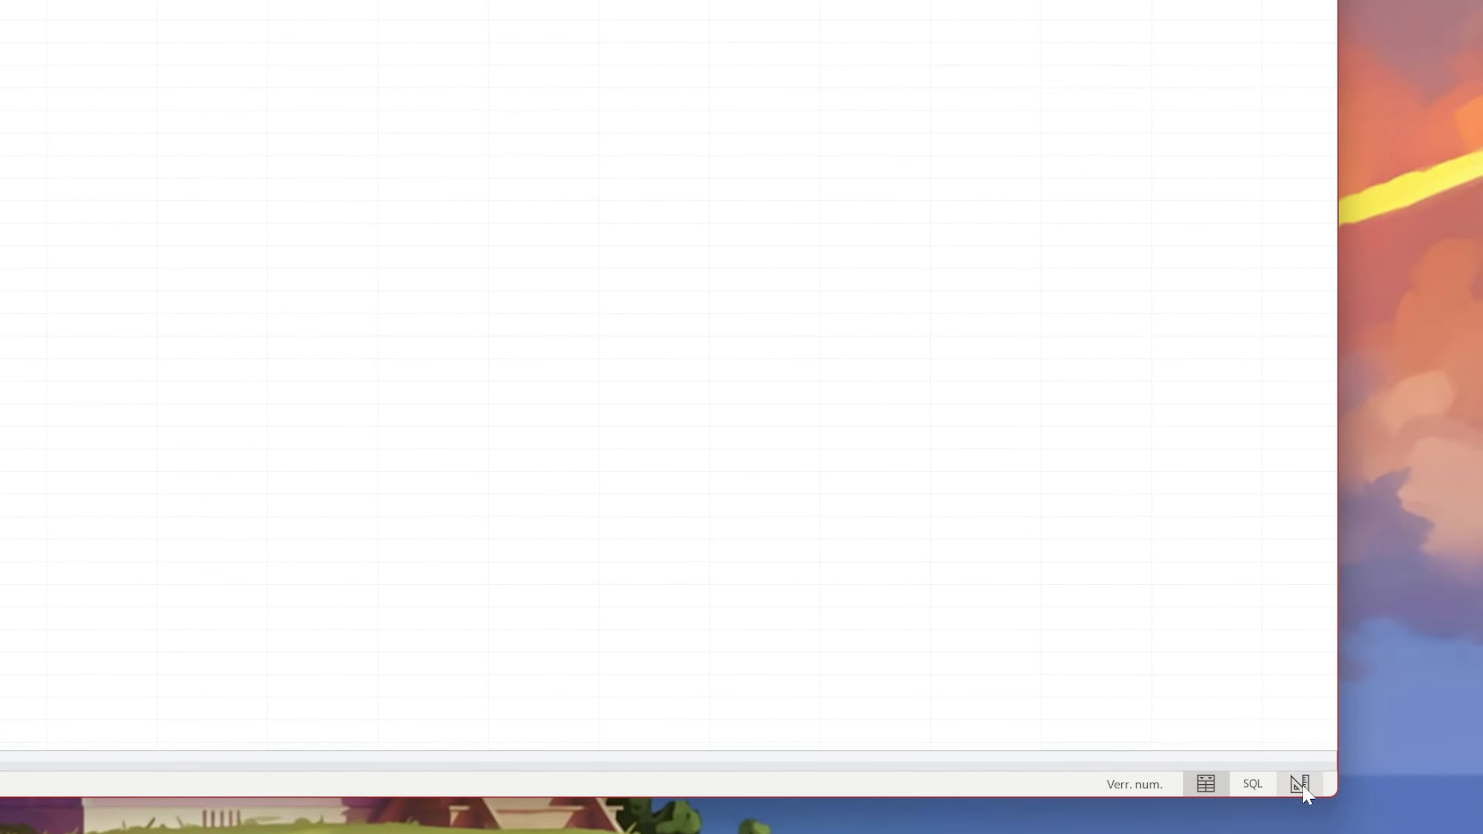
# - Add the criterion =Vrai to the Terminé field in Requête1's design and run the query
pyautogui.click(1302, 785)
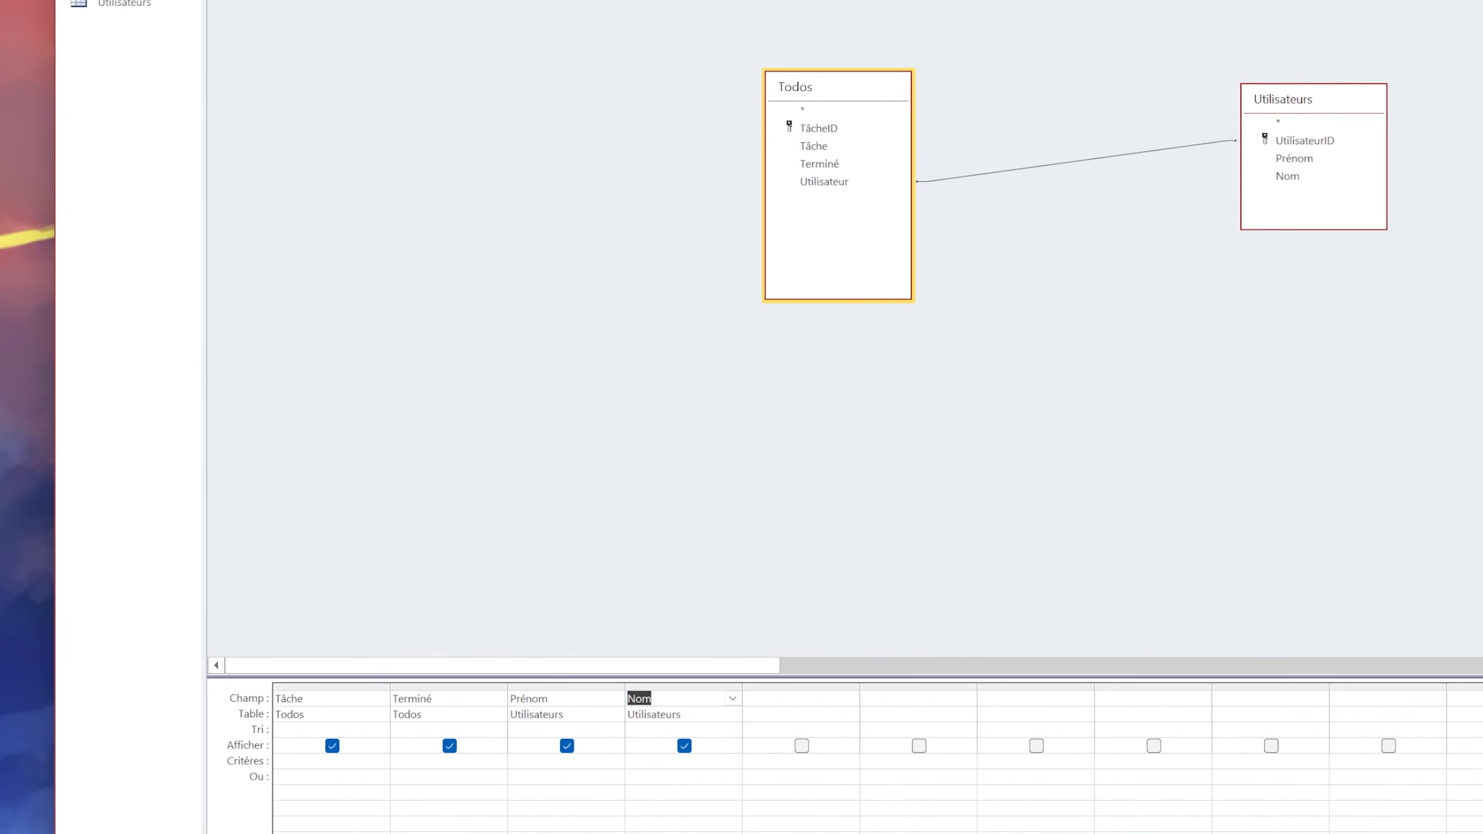
pyautogui.click(278, 761)
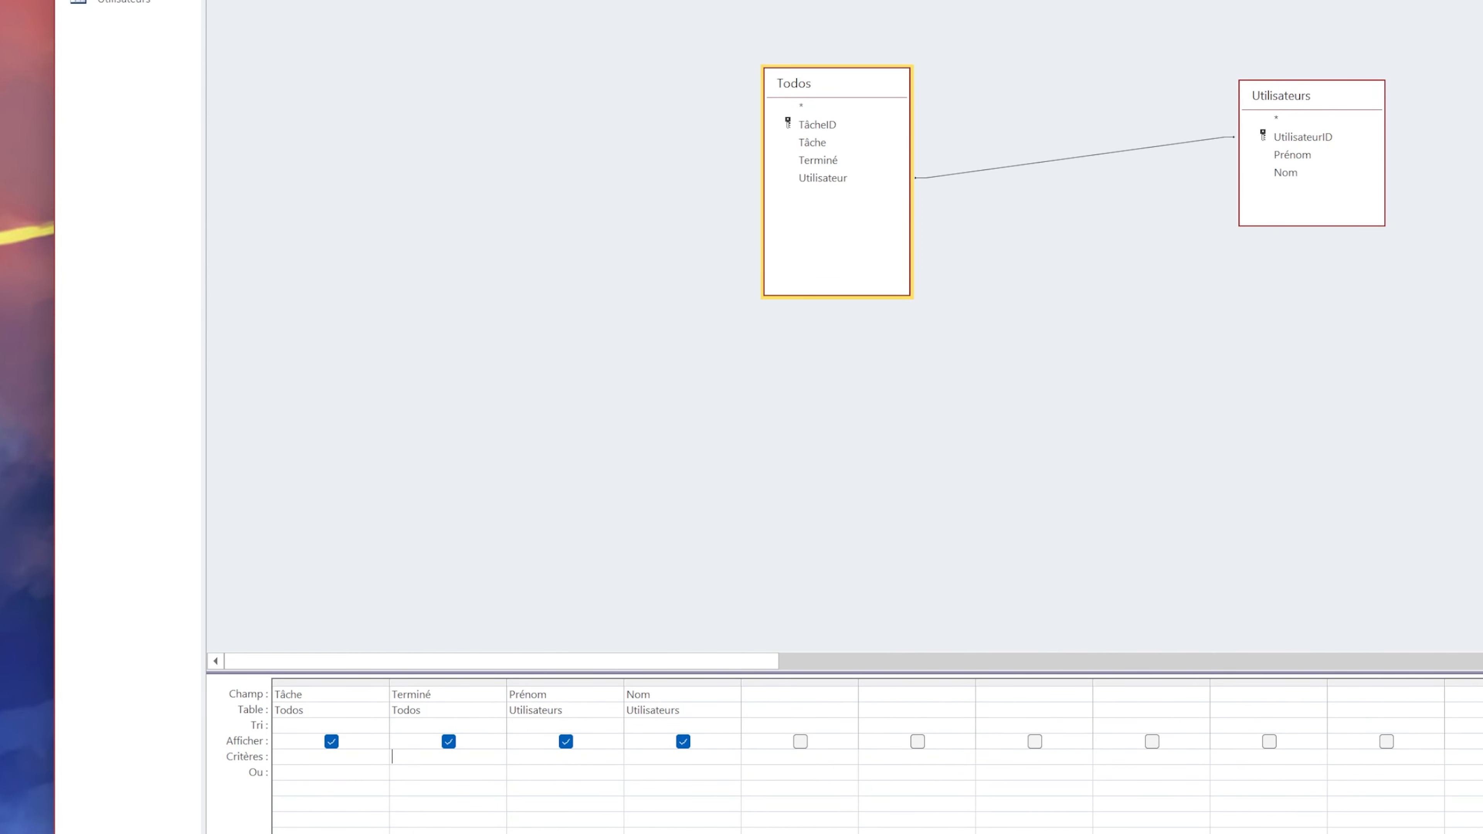
pyautogui.click(462, 757)
pyautogui.write('=VRAI')
pyautogui.press('BackSpace')
pyautogui.press('BackSpace')
pyautogui.press('BackSpace')
pyautogui.write('rai')
pyautogui.click(141, 111)
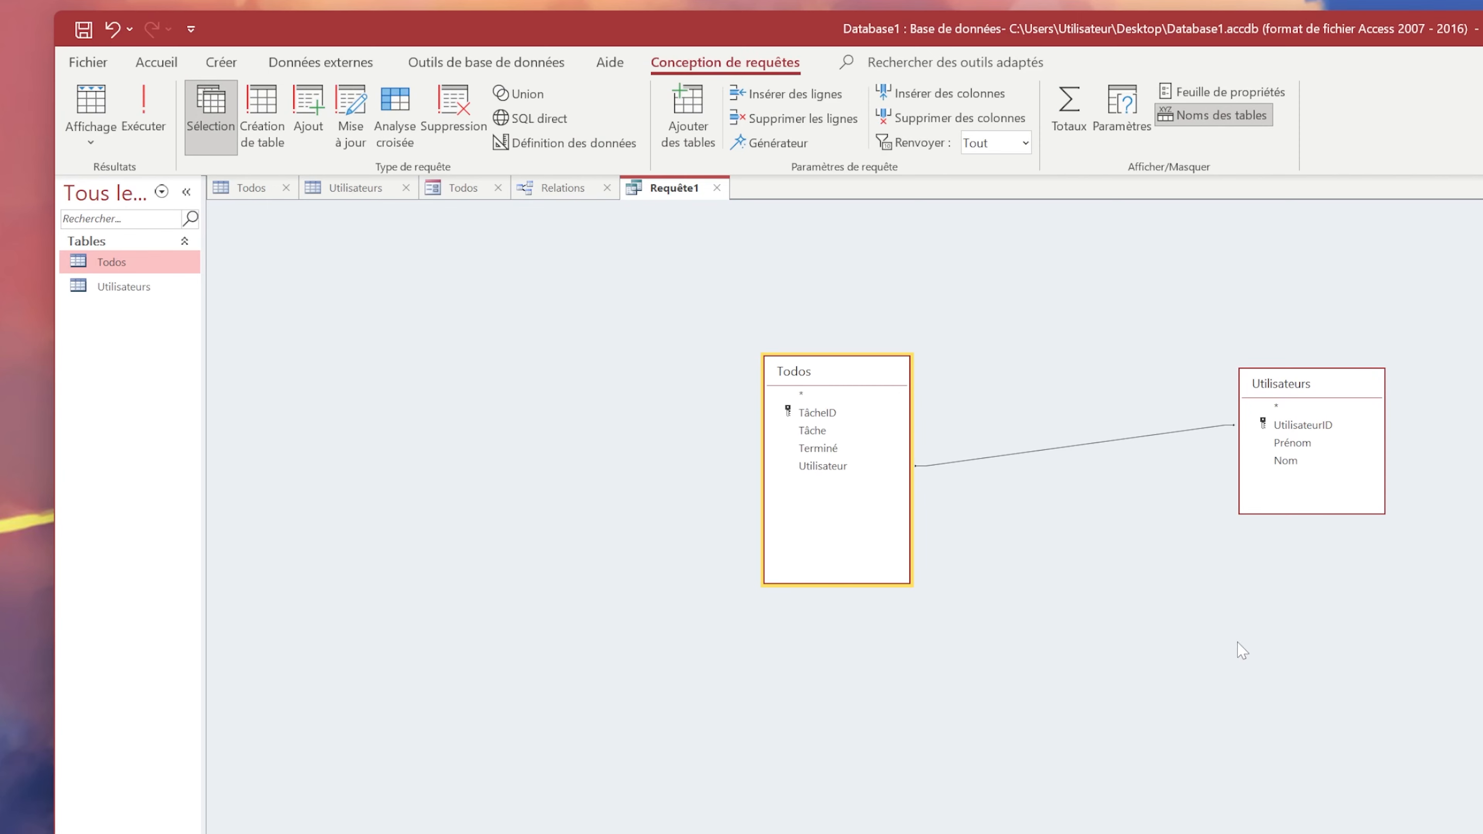
# - Save the query under the name "Tâches terminées"
pyautogui.click(1237, 643)
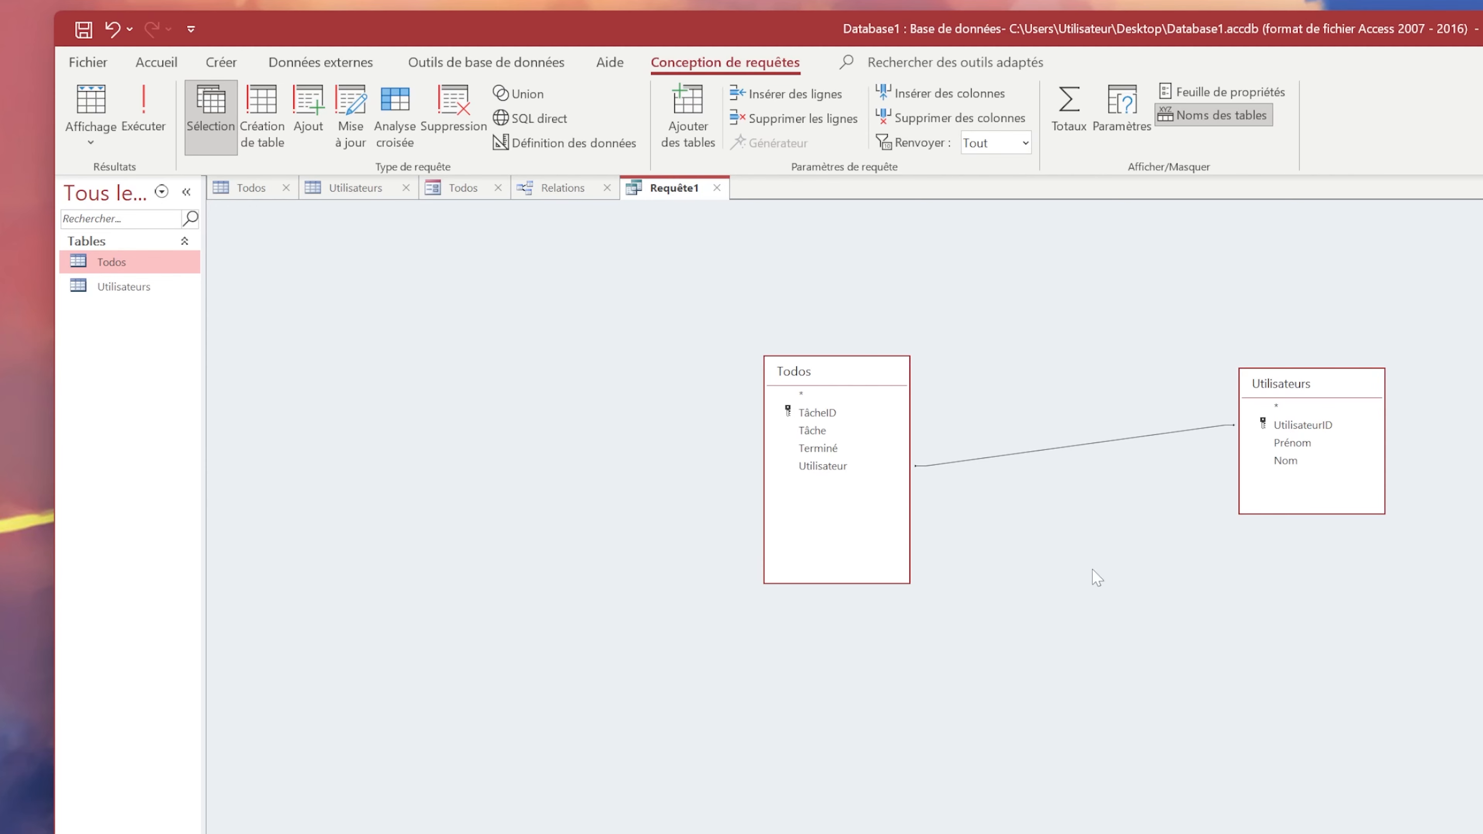
pyautogui.hotkey('ctrl', 's')
pyautogui.write('Tâches terminées')
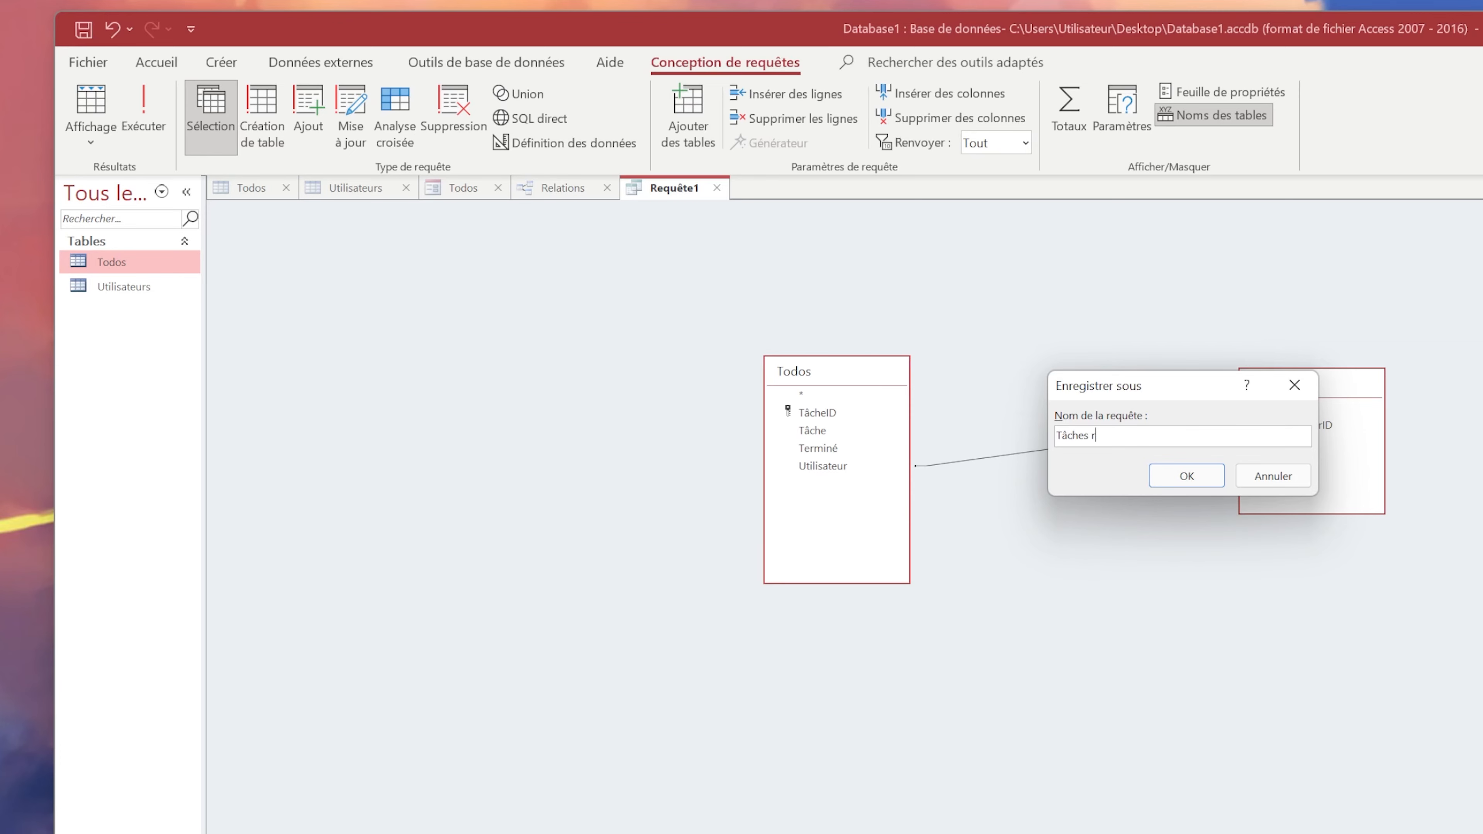
pyautogui.press('Return')
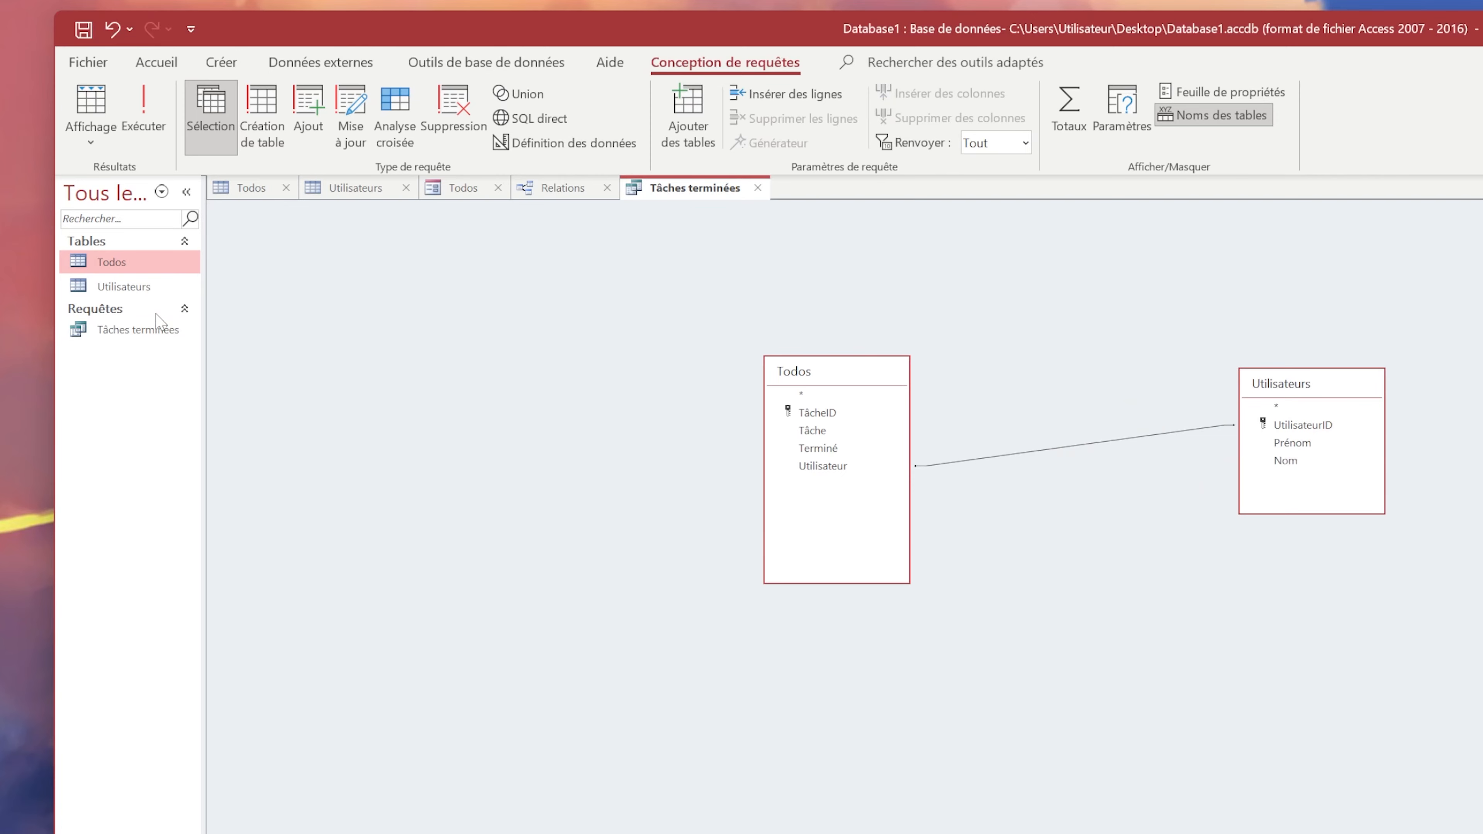
# - Run the saved Tâches terminées query from its design view
pyautogui.click(150, 332)
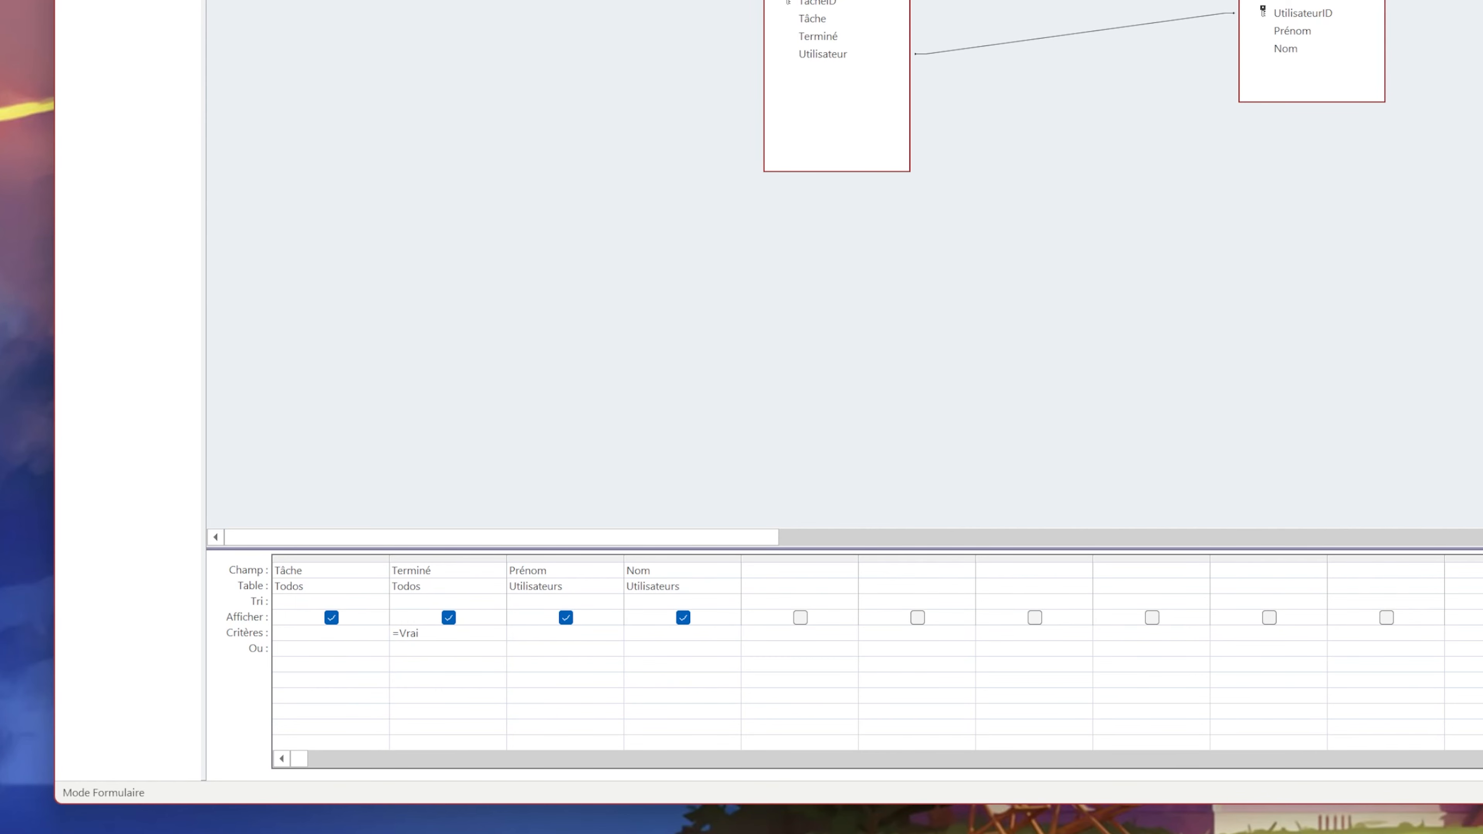
pyautogui.hotkey('ctrl', 'shift', 'Left')
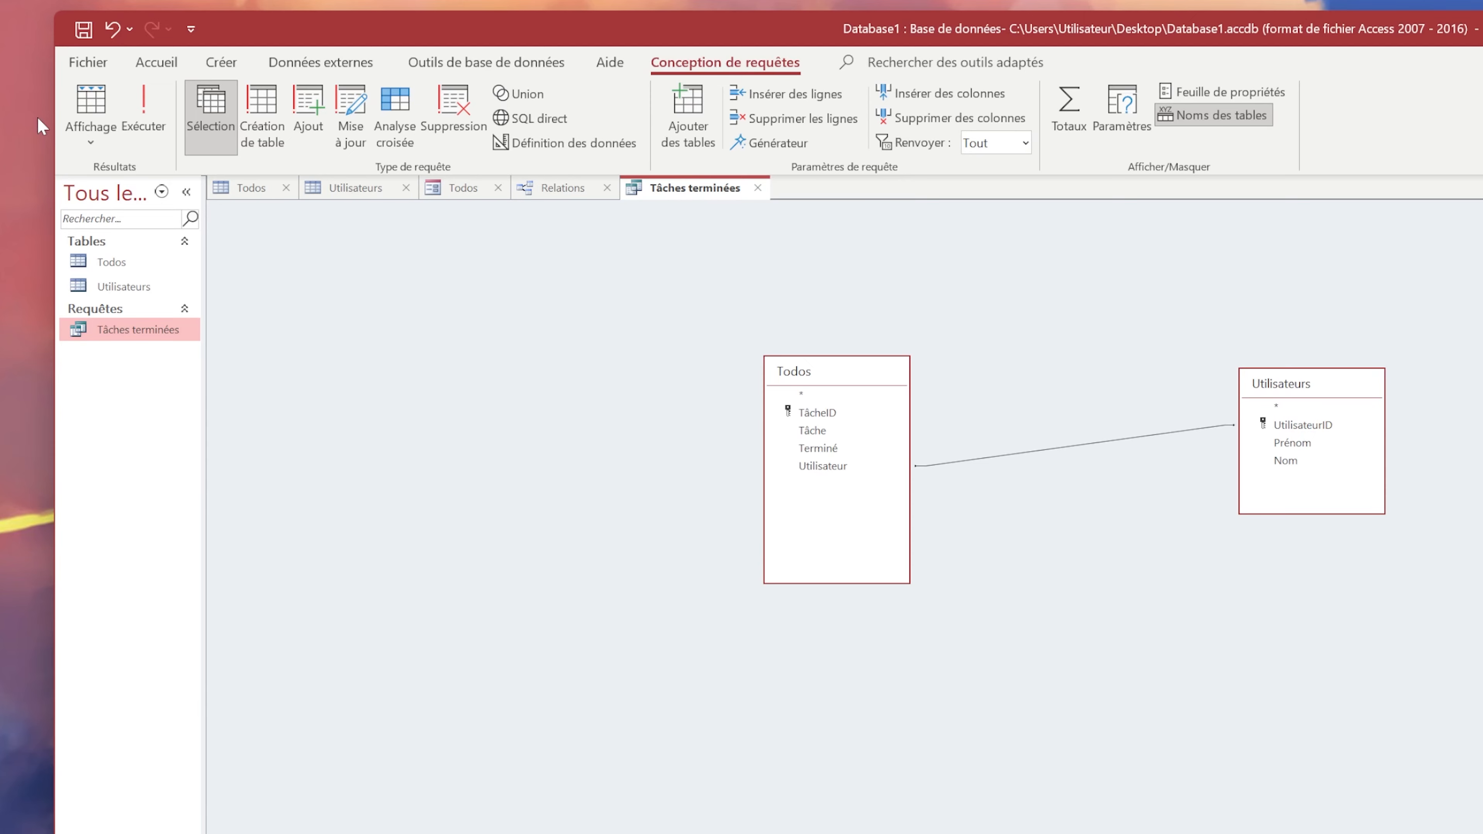
pyautogui.click(140, 124)
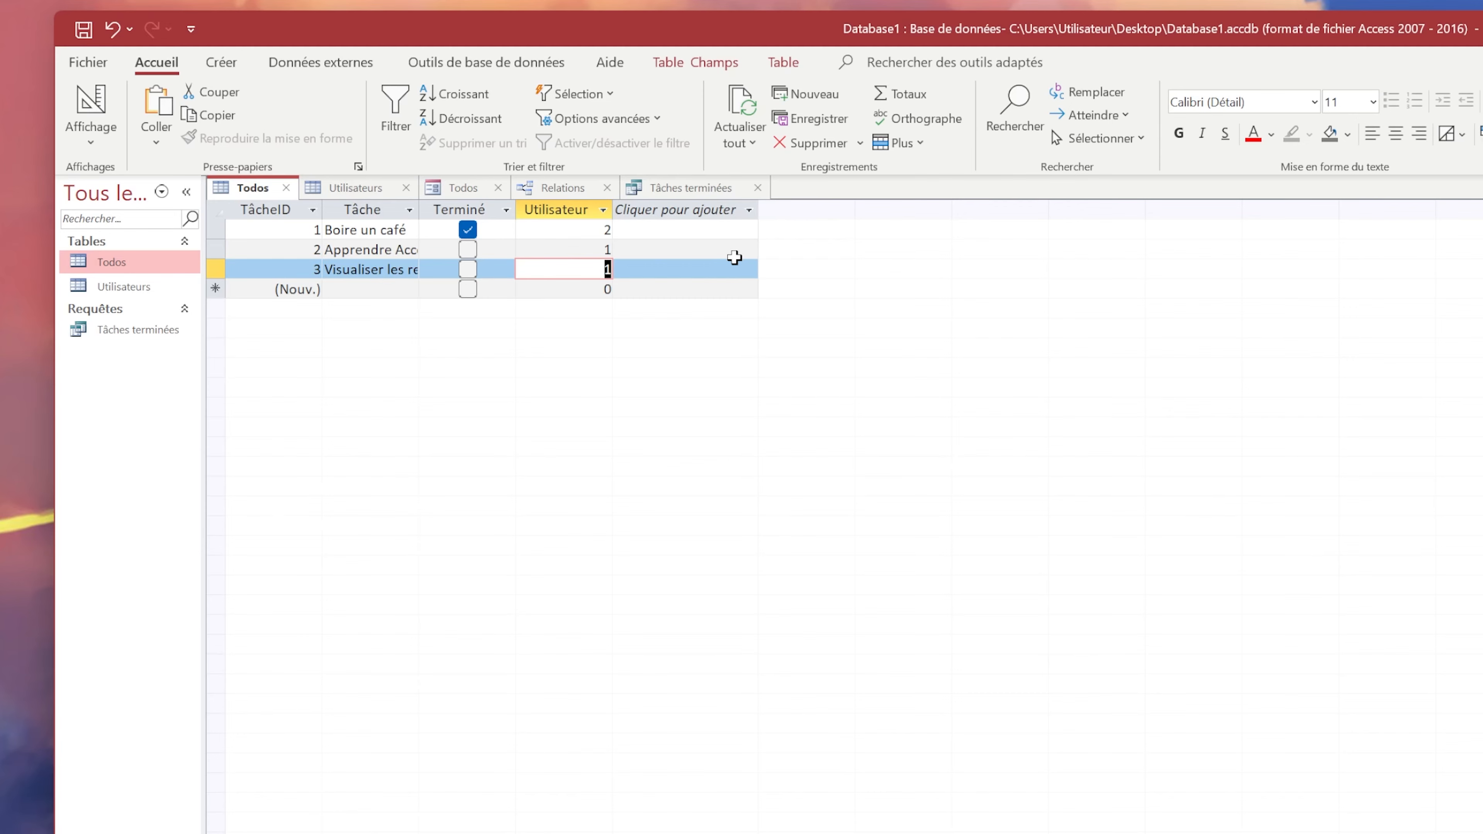
# - Create an automatic form based on the Todos table
pyautogui.click(171, 287)
pyautogui.click(145, 262)
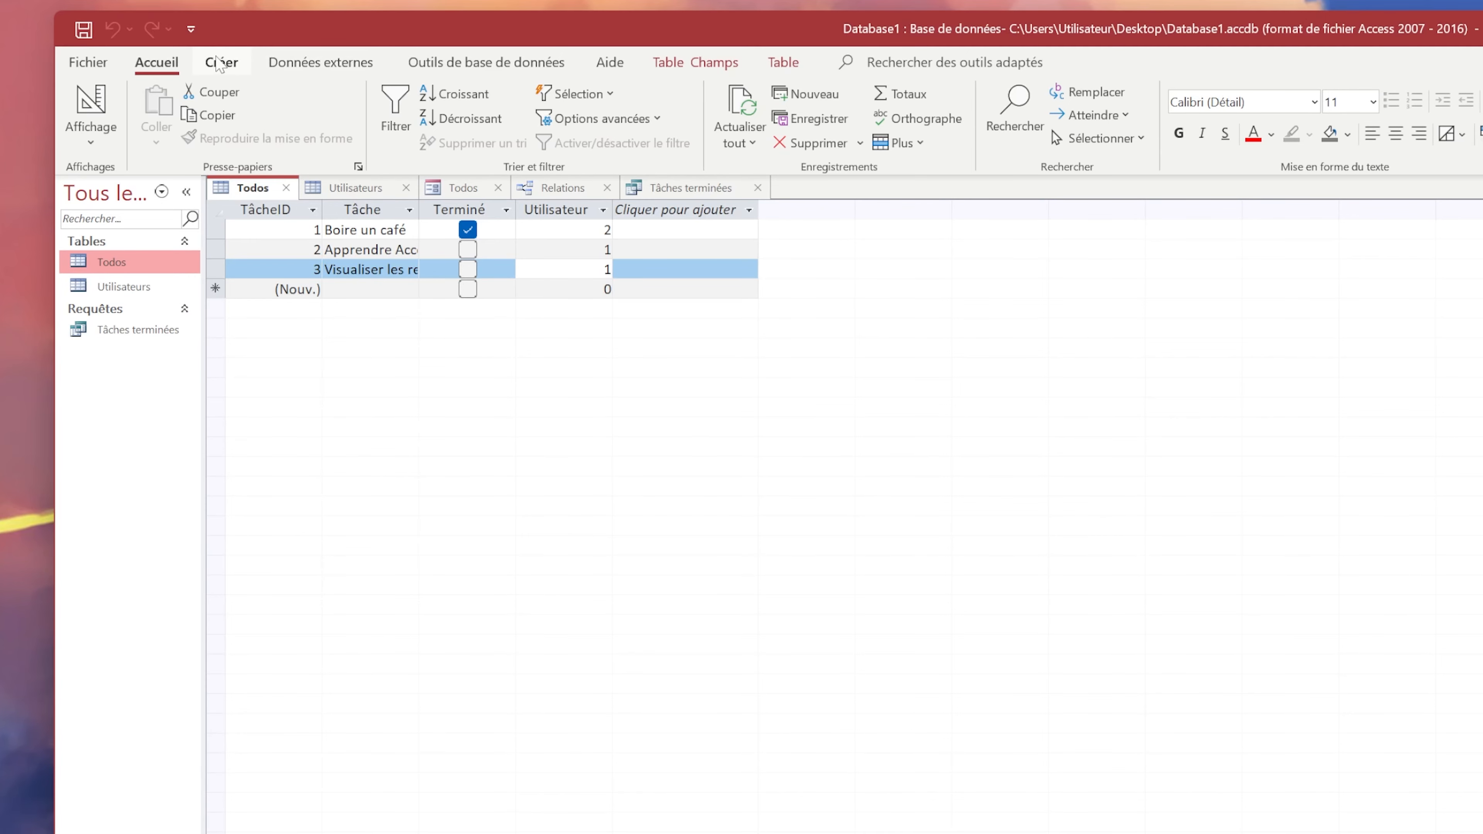
pyautogui.click(234, 63)
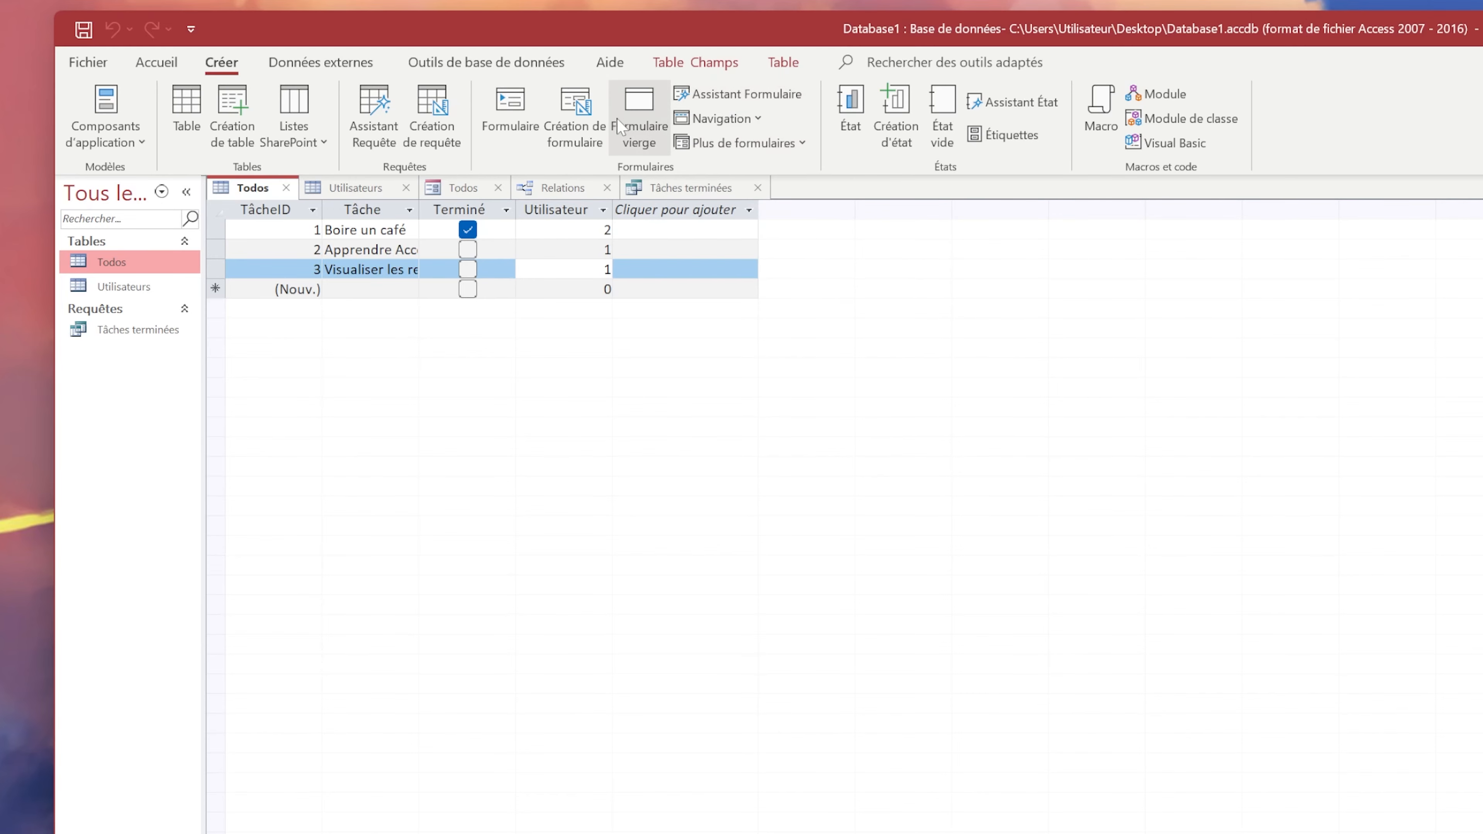
pyautogui.click(528, 119)
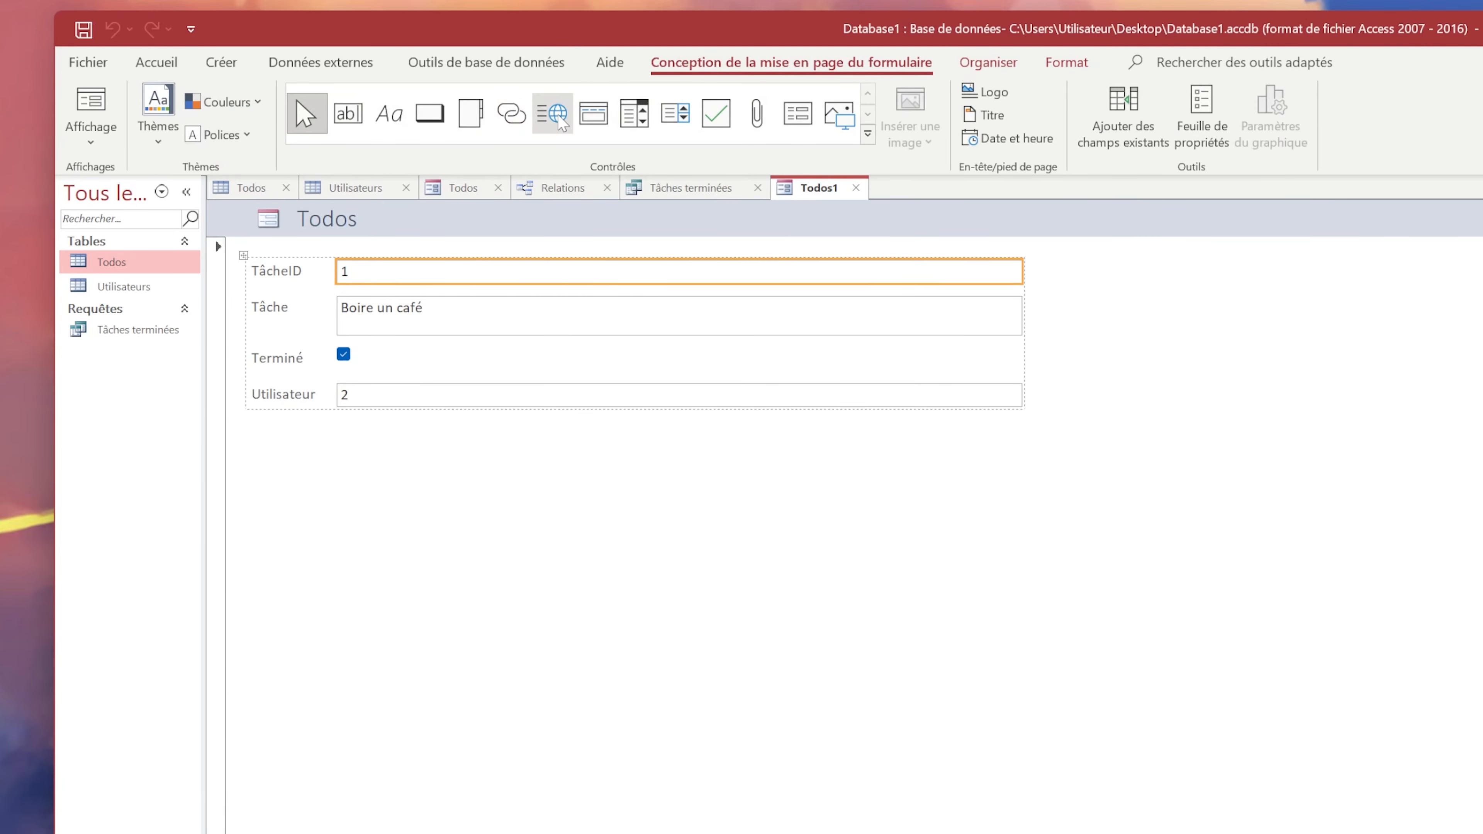
# - Examine the new form's TâcheID, Tâche and Utilisateur fields and browse through its records in layout view
pyautogui.click(447, 400)
pyautogui.click(475, 486)
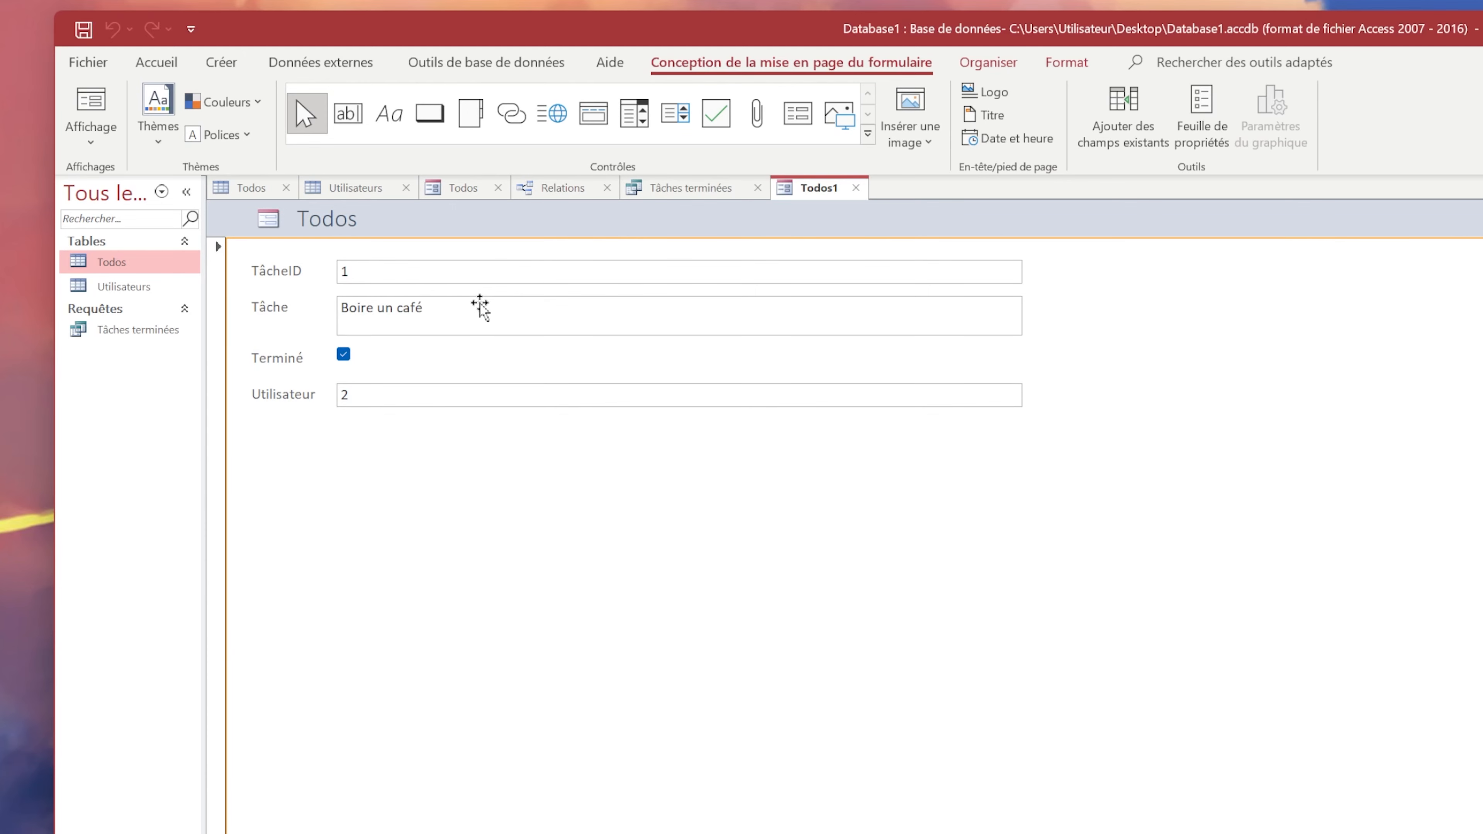
pyautogui.click(502, 272)
pyautogui.click(399, 303)
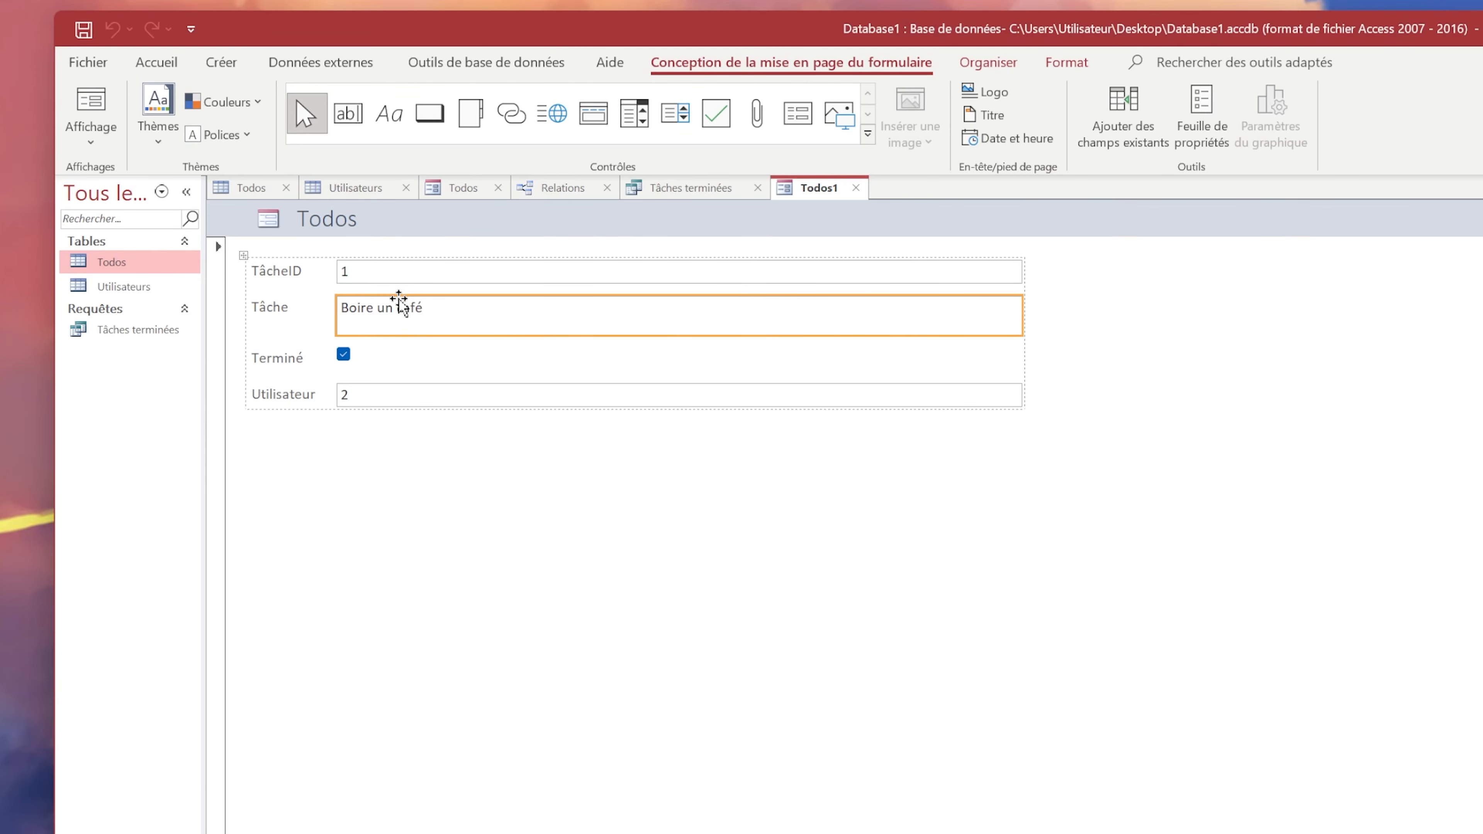
pyautogui.click(389, 270)
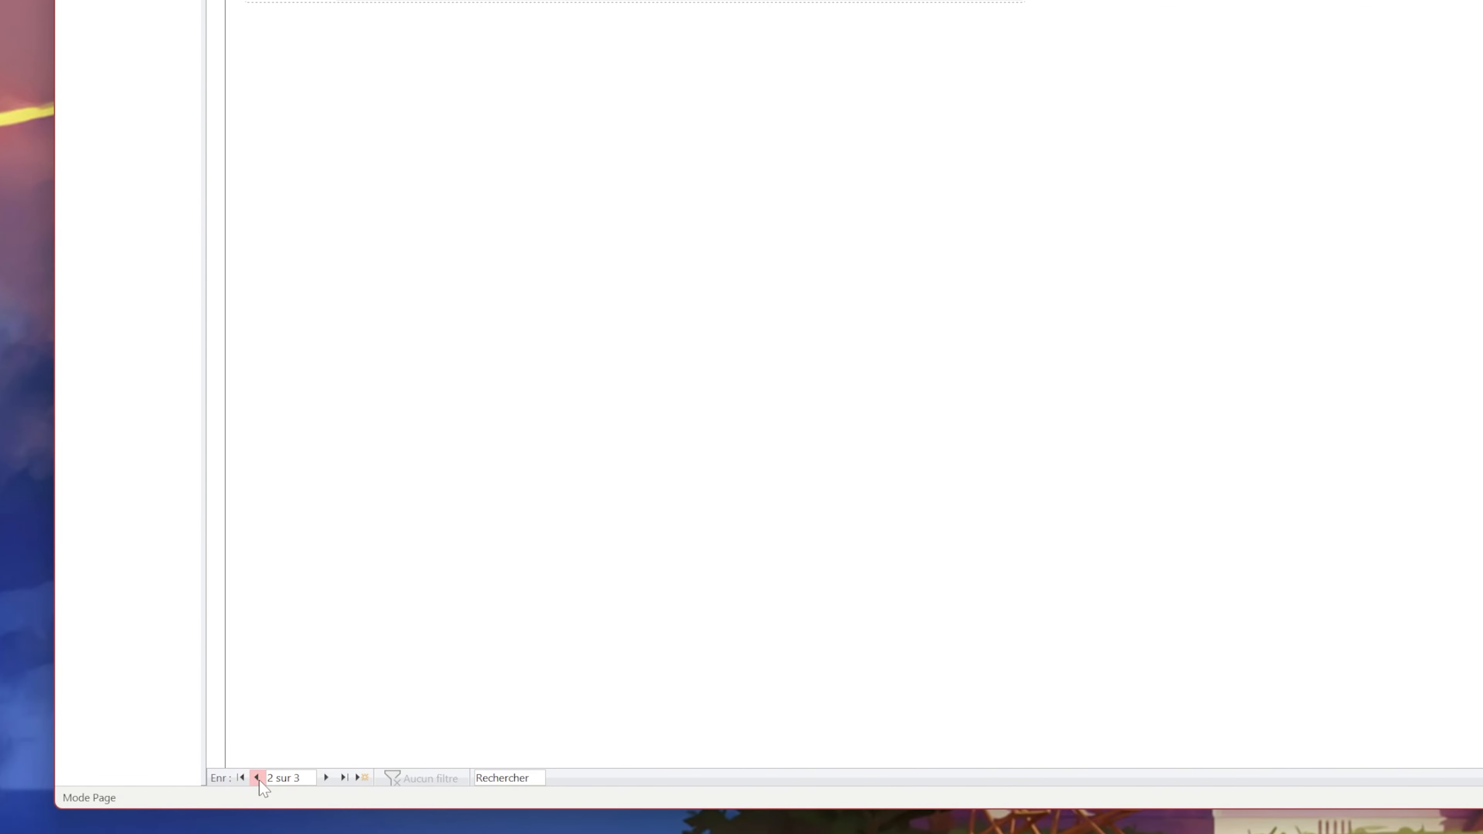
pyautogui.click(326, 780)
pyautogui.click(256, 778)
pyautogui.click(327, 778)
pyautogui.click(328, 778)
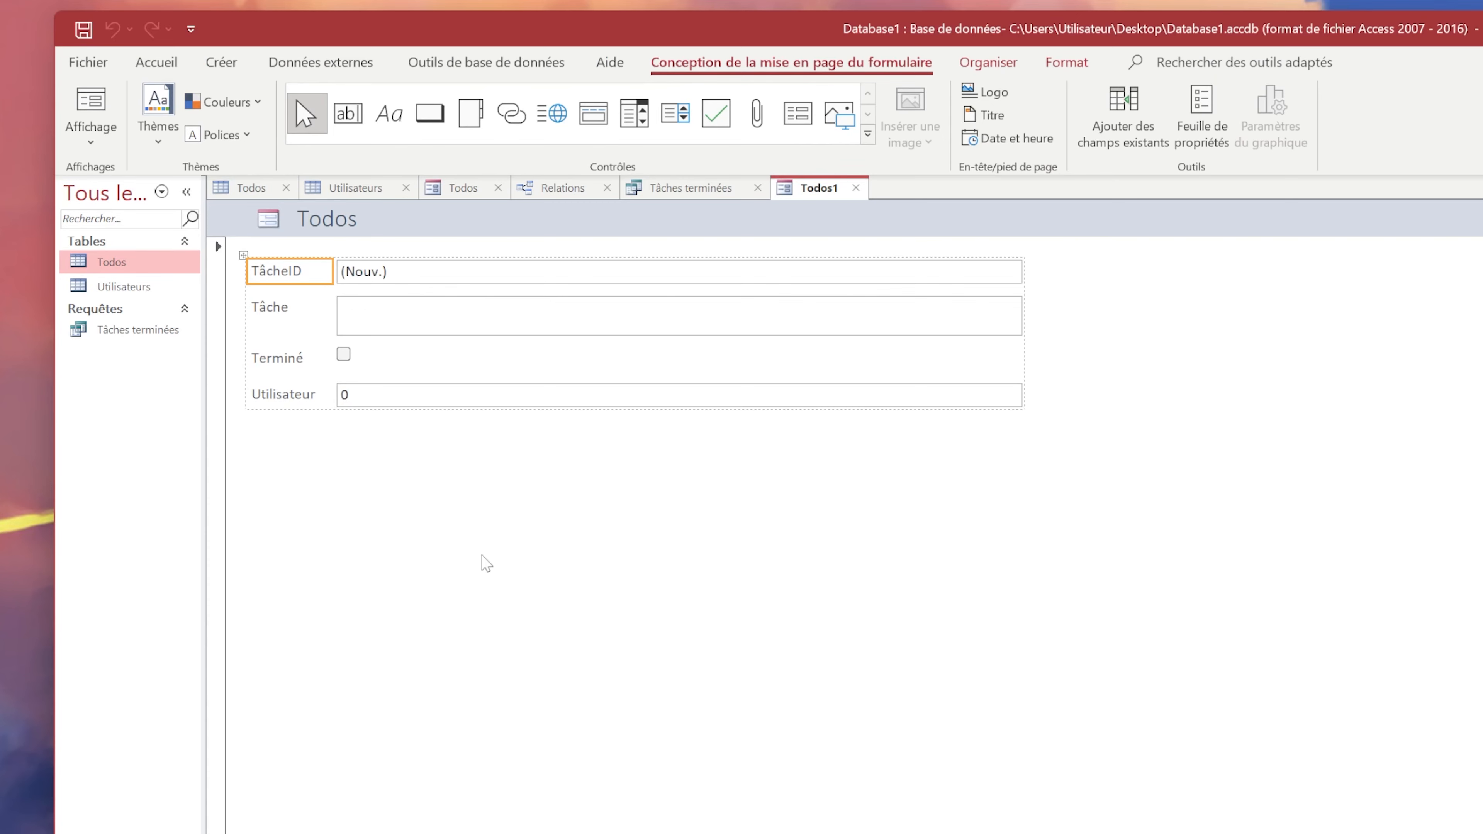
# - Try out the blank record's TâcheID, Tâche, Terminé and Utilisateur fields in the form's layout view
pyautogui.click(375, 314)
pyautogui.click(374, 278)
pyautogui.click(380, 320)
pyautogui.click(365, 395)
pyautogui.click(355, 357)
pyautogui.click(405, 319)
pyautogui.click(426, 270)
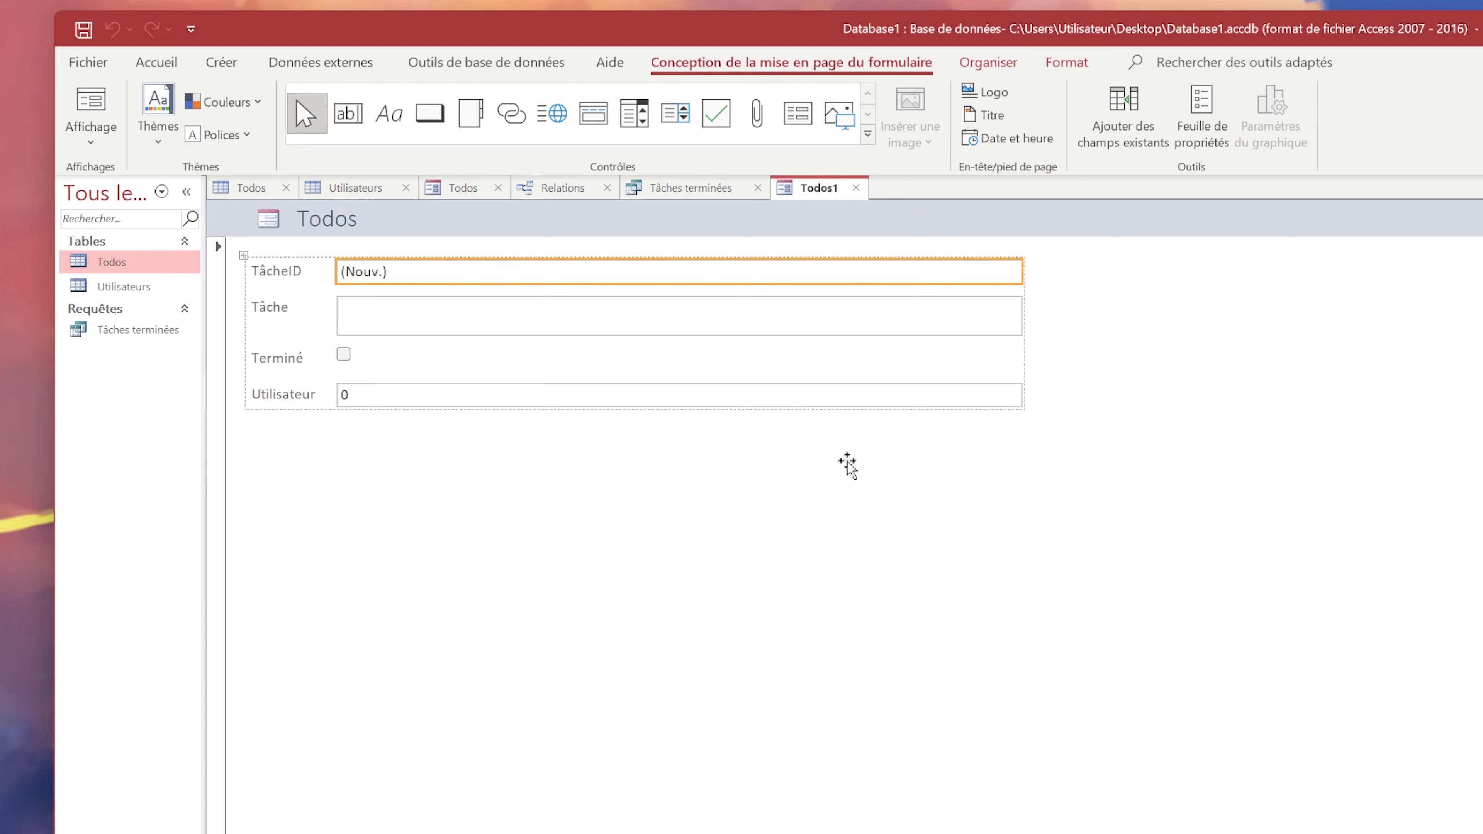
pyautogui.click(449, 315)
pyautogui.click(484, 269)
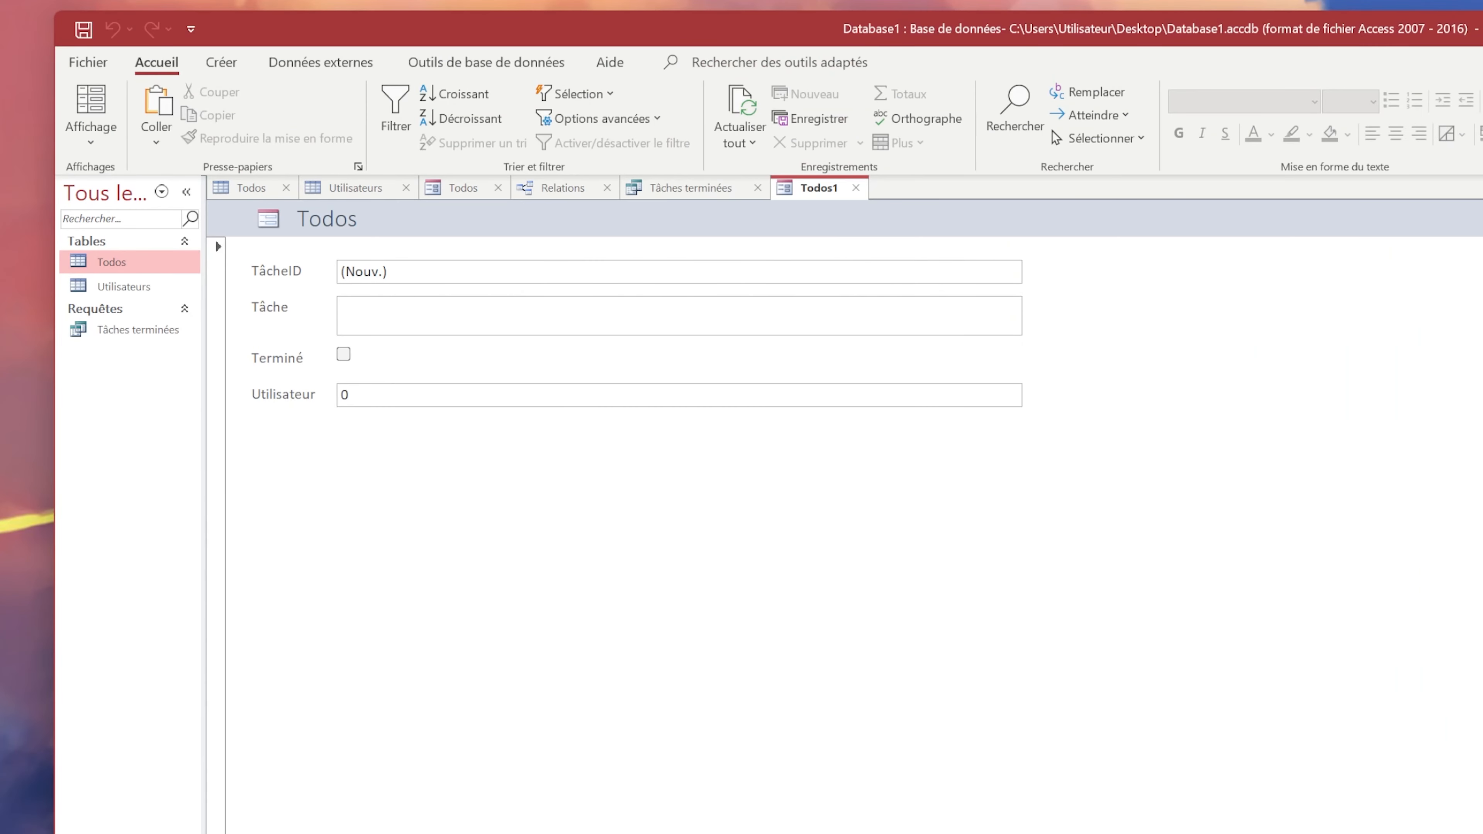
# - Mark the task "Visualiser les relations" as Terminé in the form view and save the form as "Formulaire todos"
pyautogui.click(404, 316)
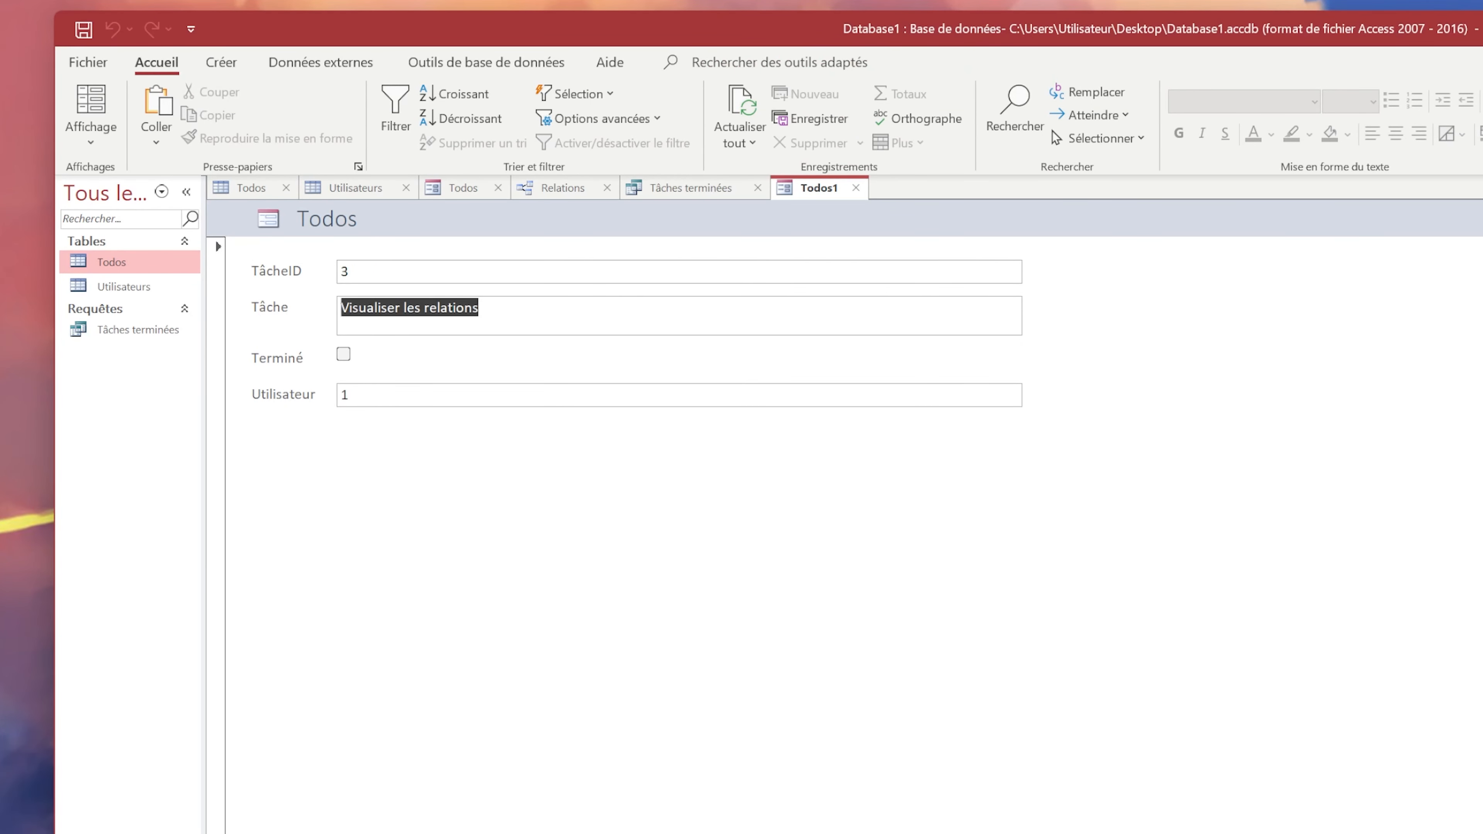
pyautogui.click(346, 358)
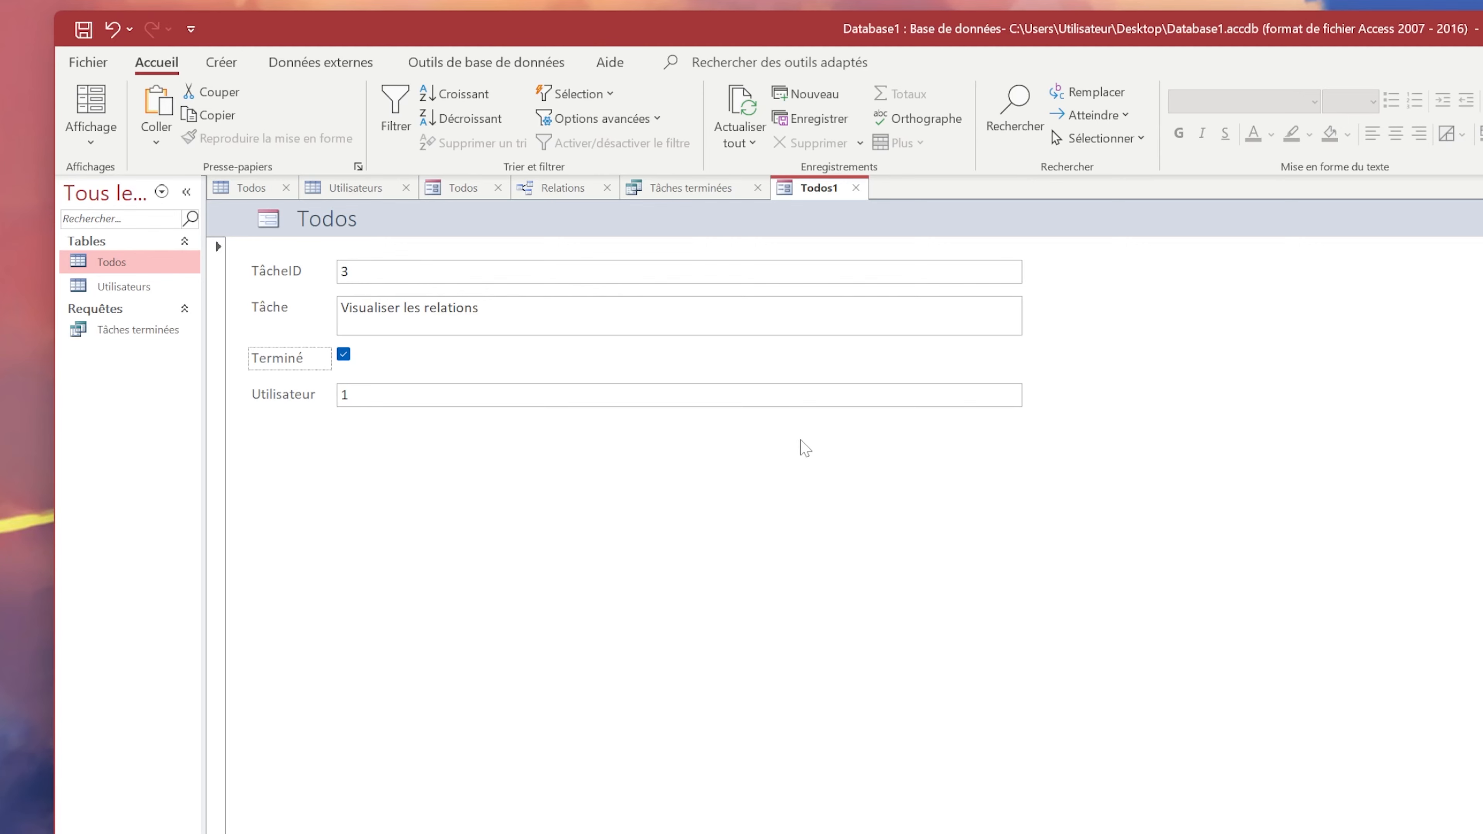
pyautogui.hotkey('ctrl', 's')
pyautogui.write('Formulaire ')
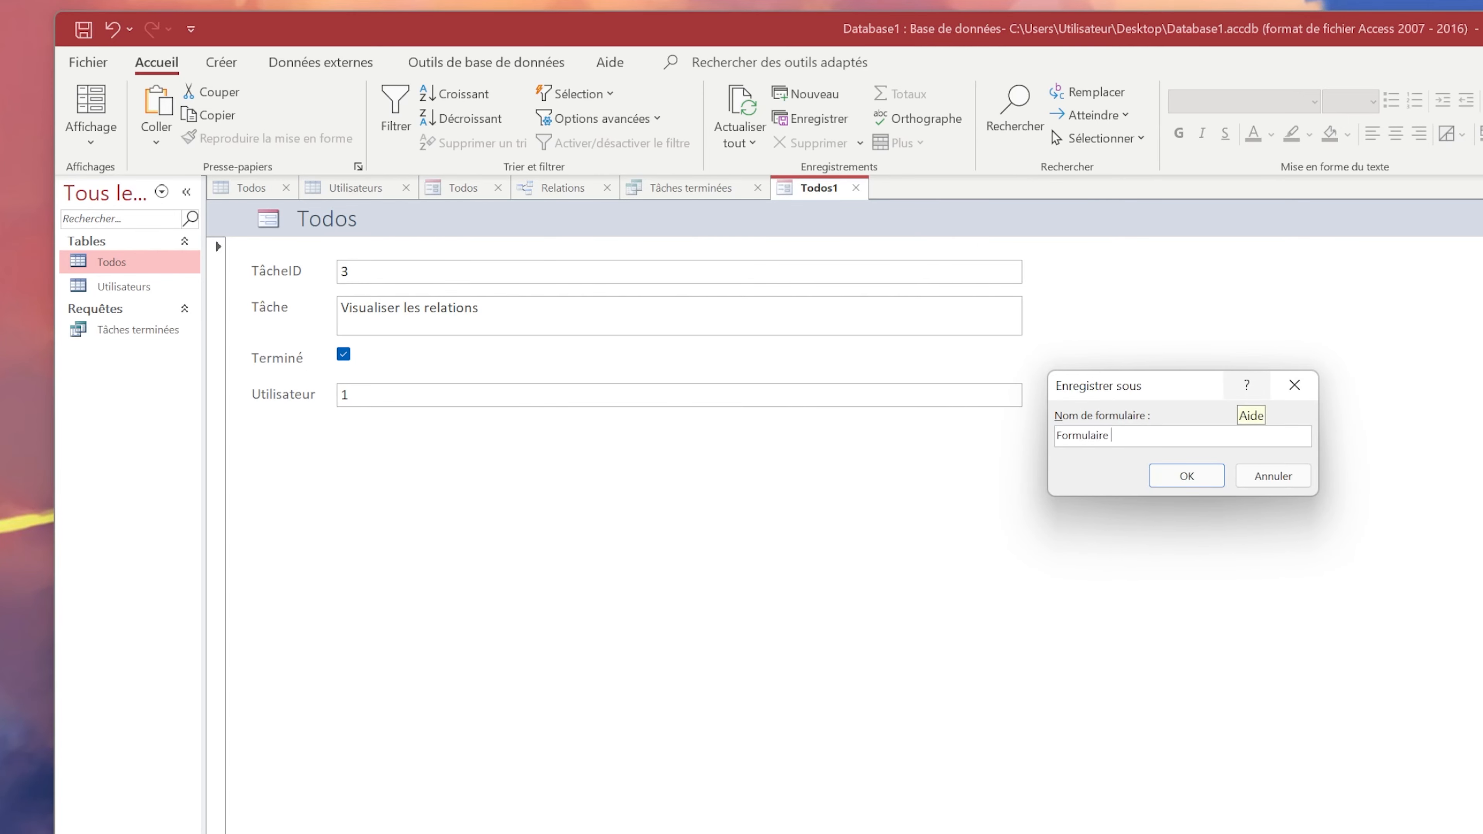
pyautogui.write('todos')
pyautogui.press('Return')
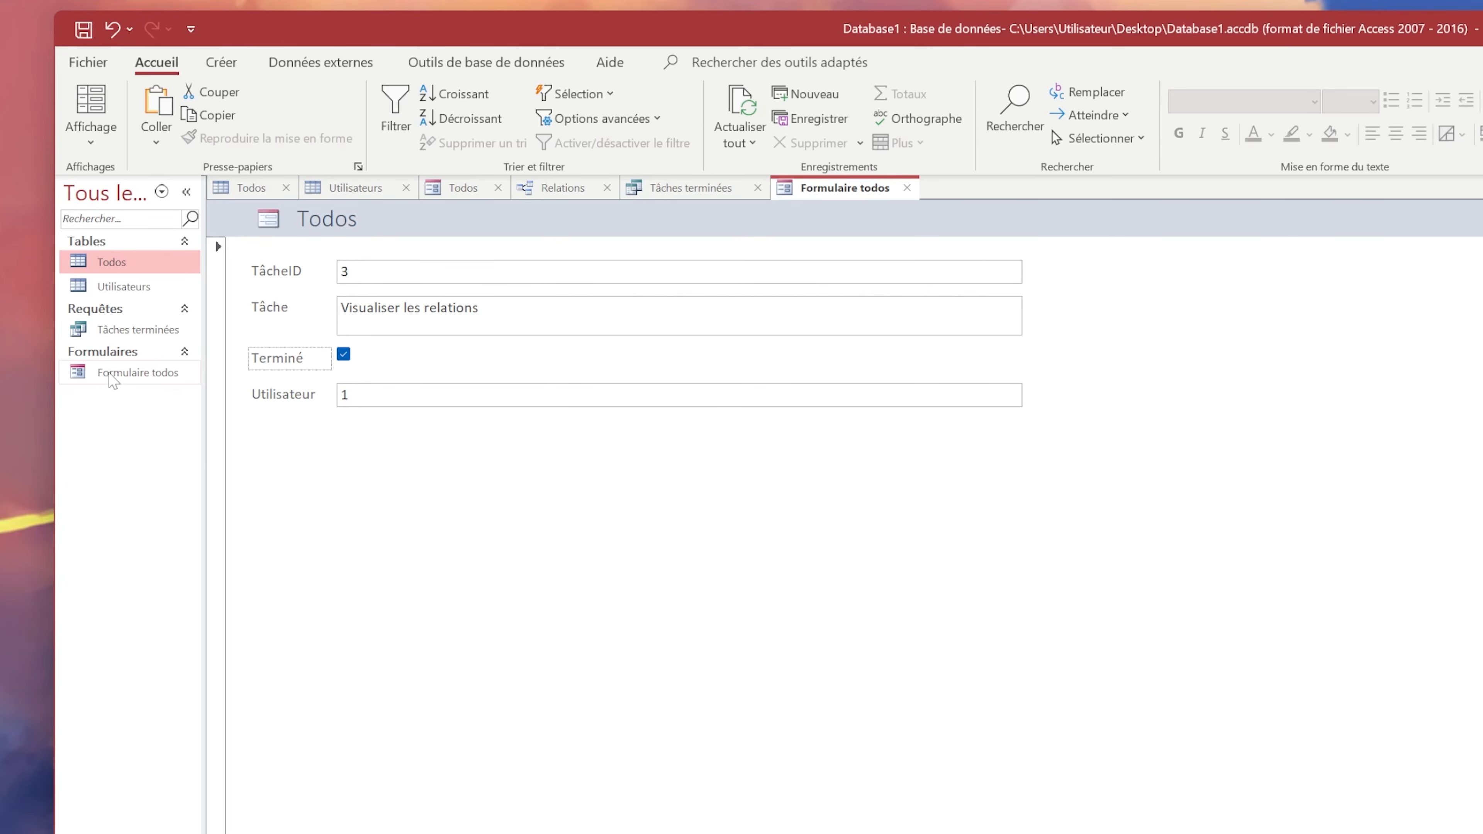
# - Open Formulaire todos in design view and examine its title, field and label controls
pyautogui.click(114, 373)
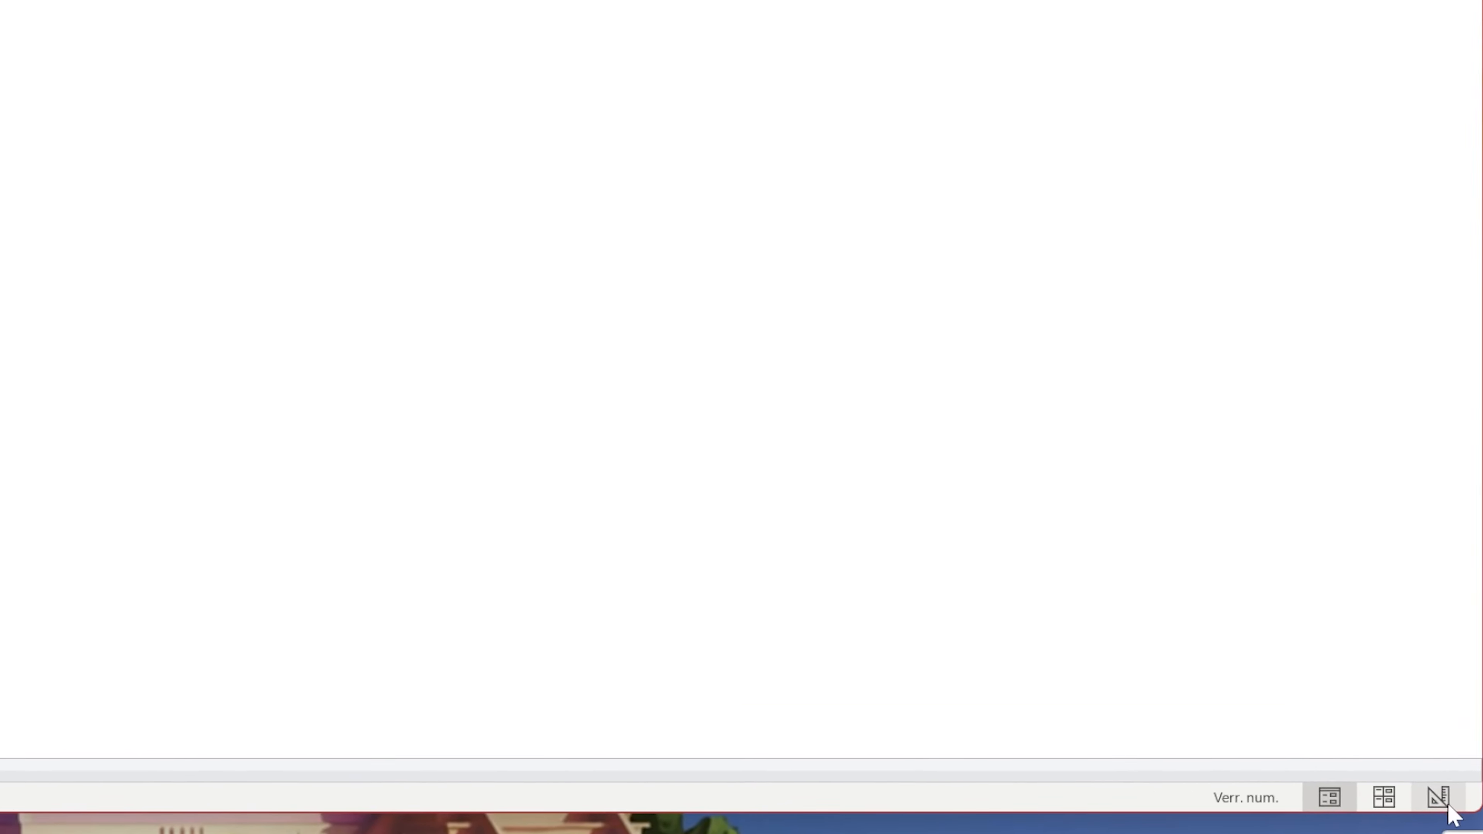
pyautogui.click(1446, 802)
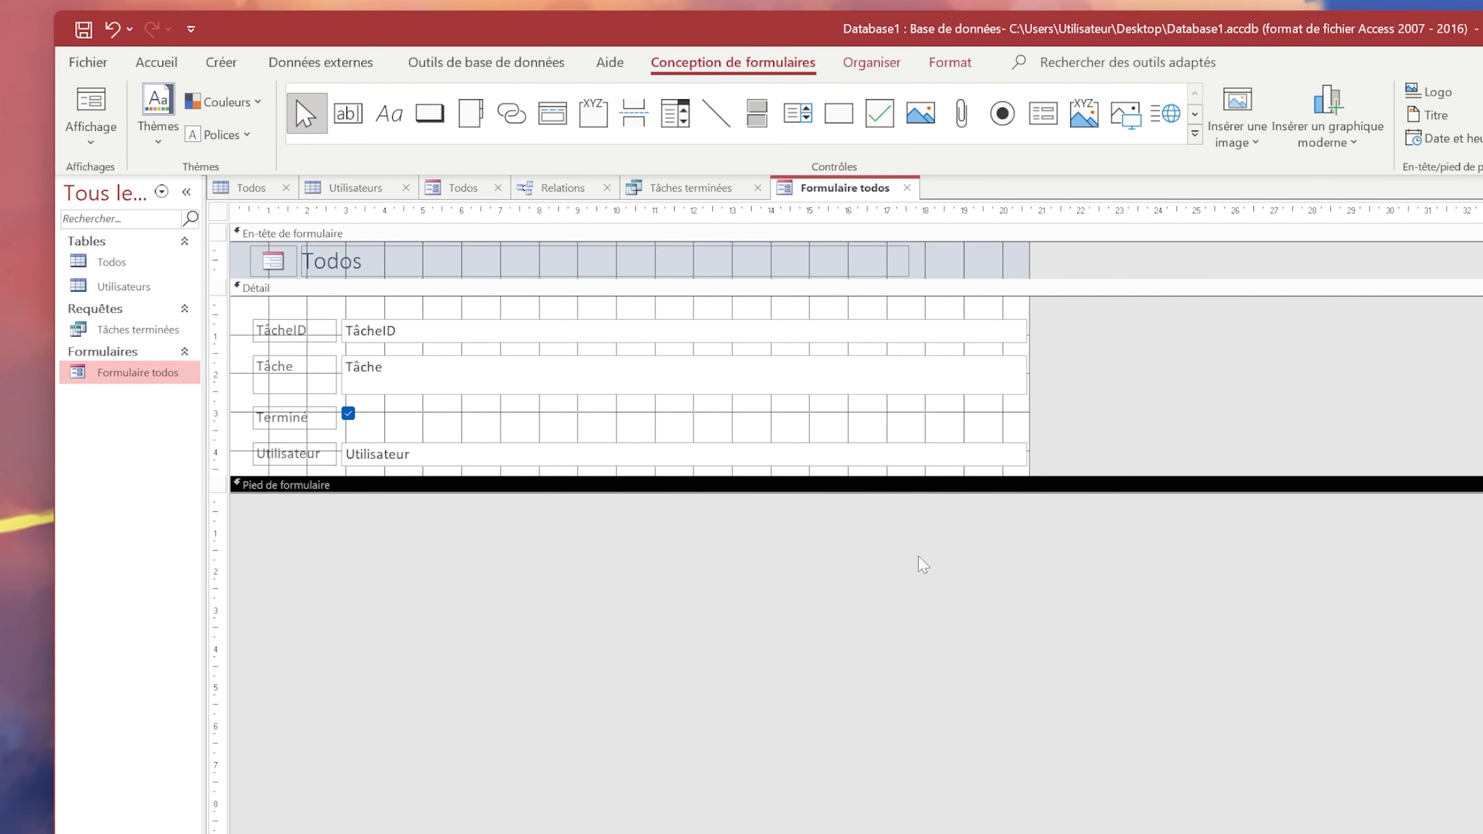
pyautogui.click(797, 610)
pyautogui.click(402, 273)
pyautogui.click(433, 333)
pyautogui.click(316, 333)
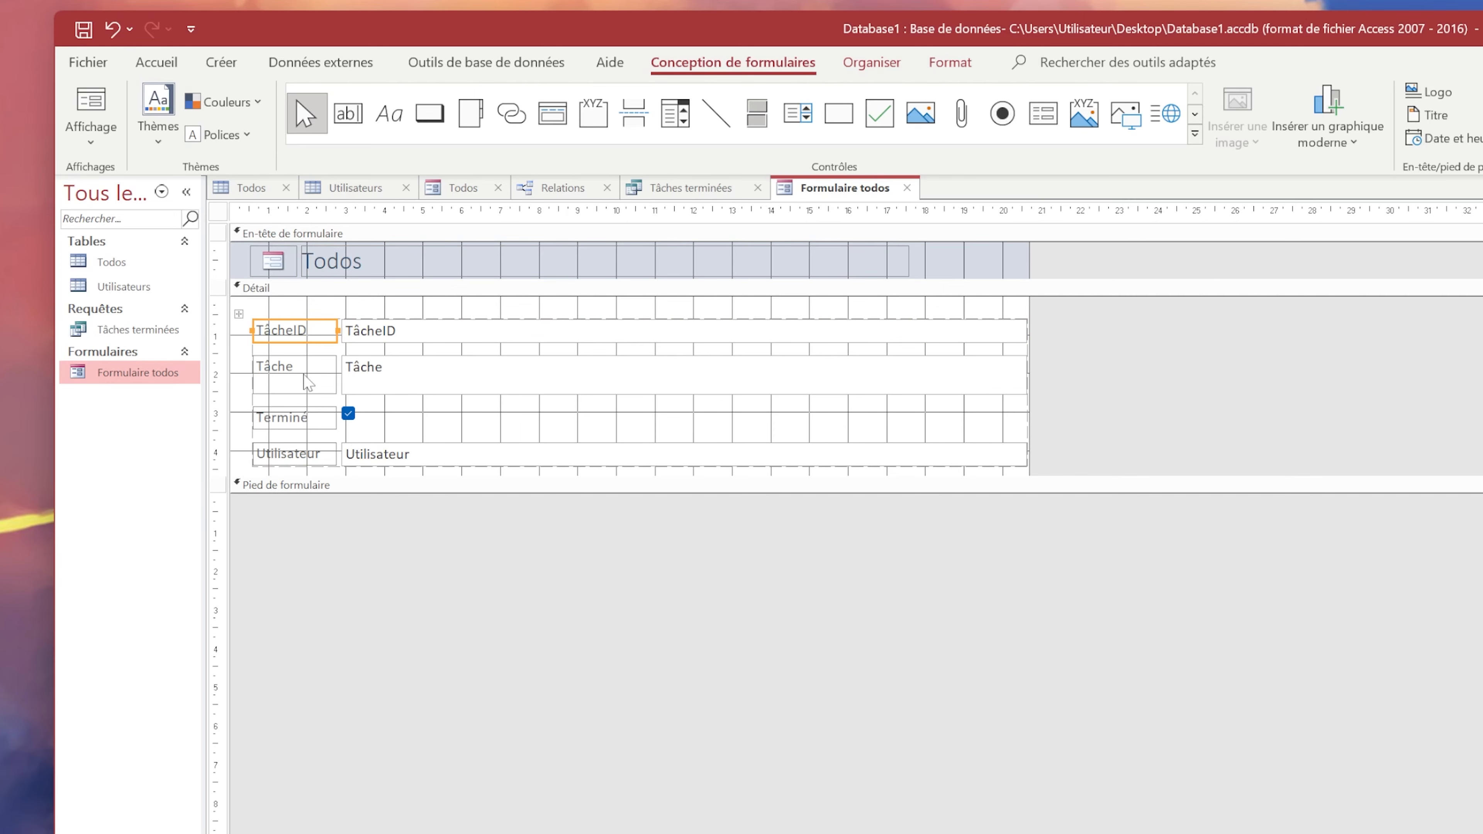
pyautogui.click(299, 417)
pyautogui.click(304, 371)
pyautogui.doubleClick(304, 372)
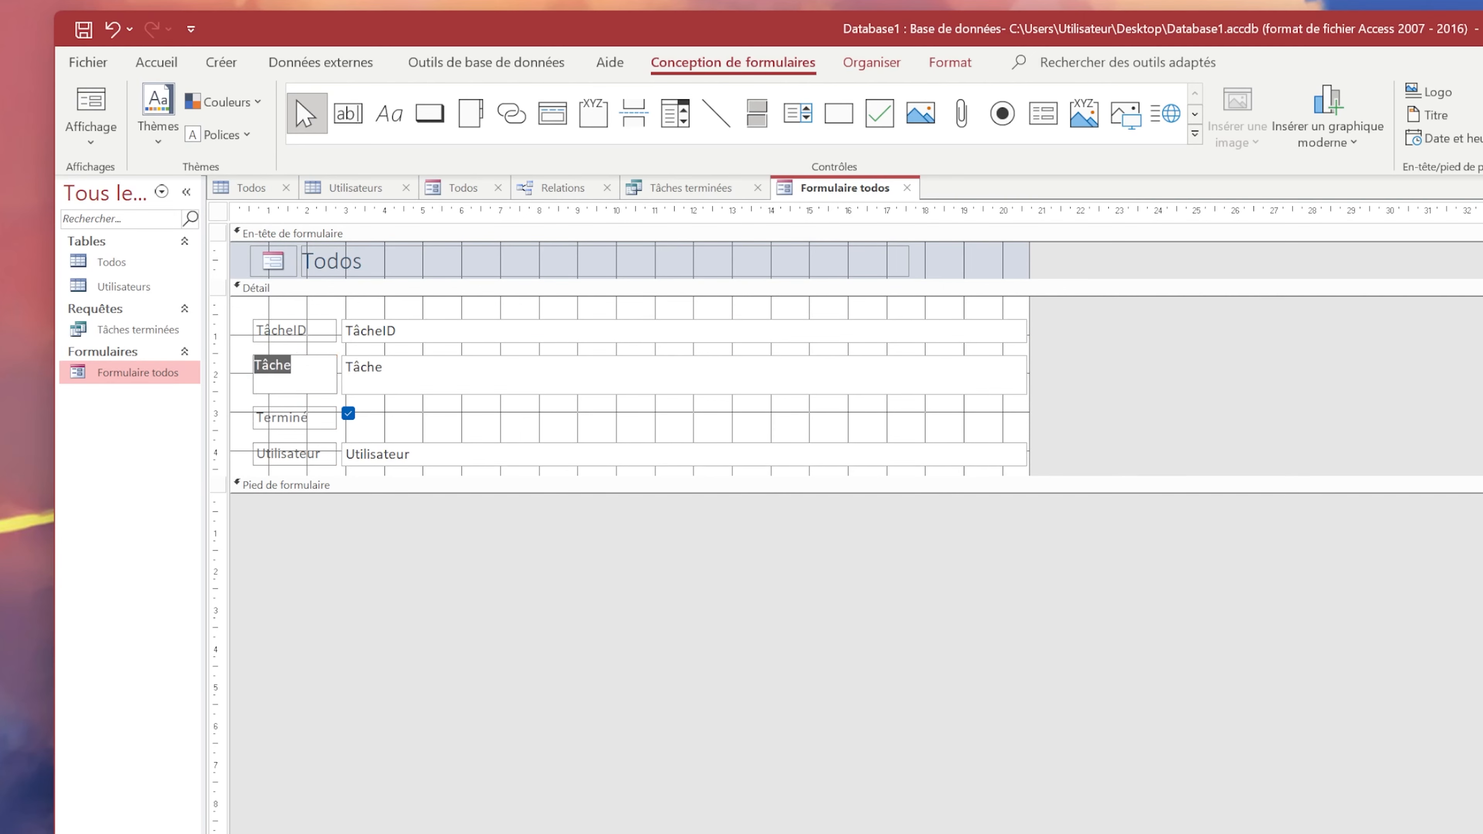
# - Inspect the TâcheID label's properties in the property sheet, including the choices for Police
pyautogui.click(292, 331)
pyautogui.click(584, 584)
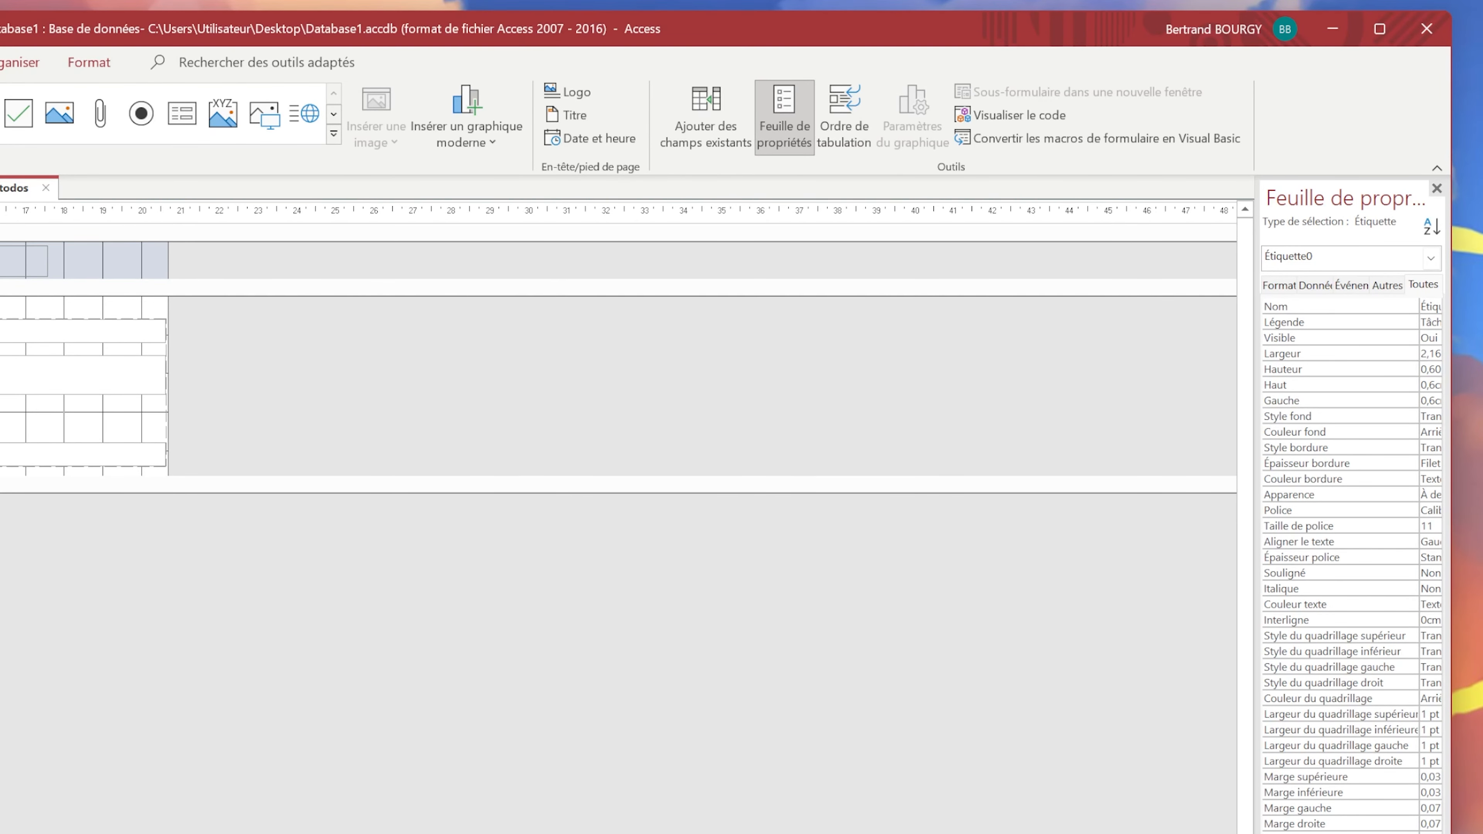
pyautogui.click(1432, 509)
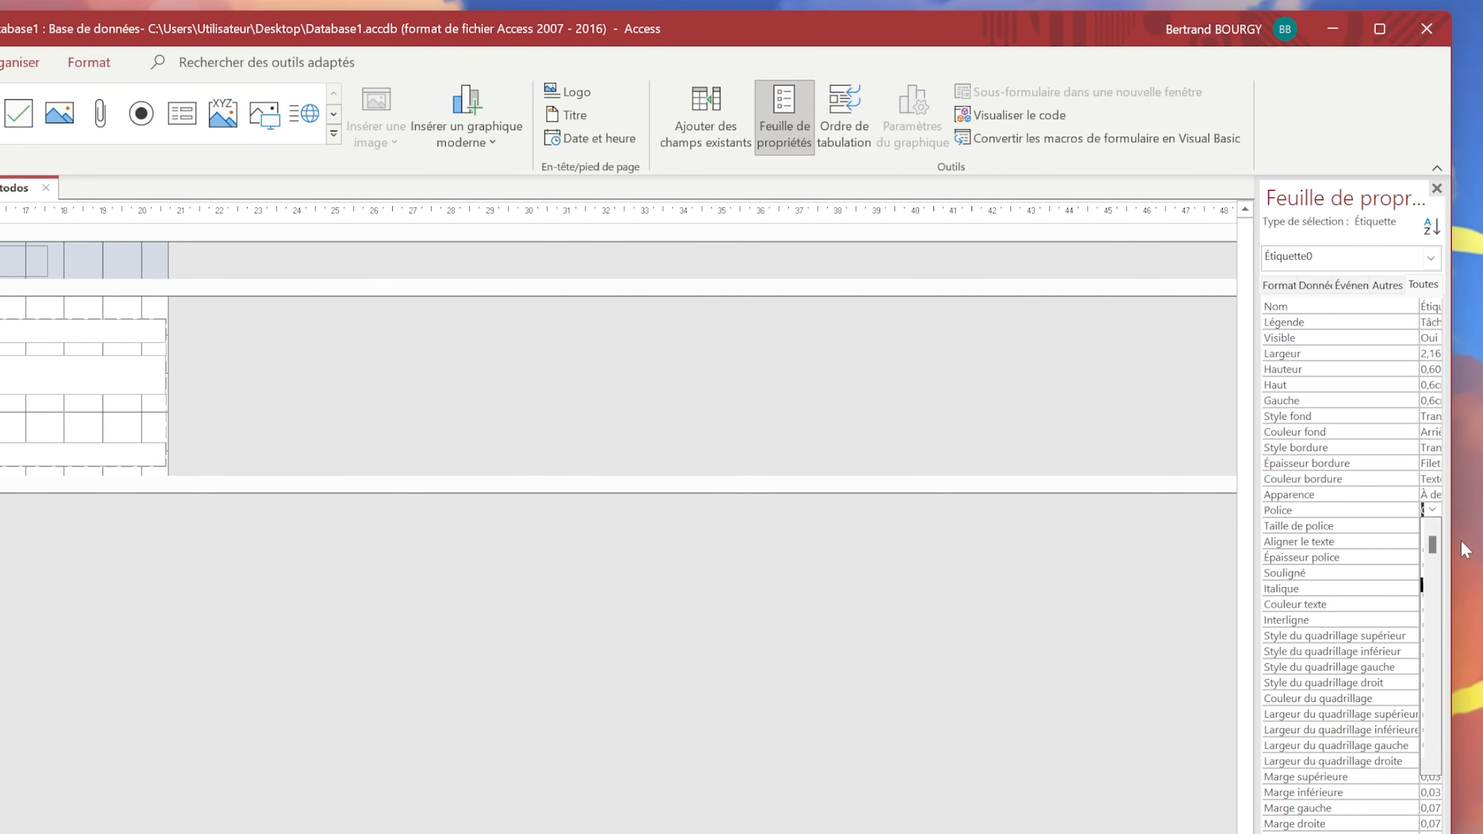
pyautogui.moveTo(1482, 523); pyautogui.dragTo(1457, 522)
pyautogui.click(1437, 511)
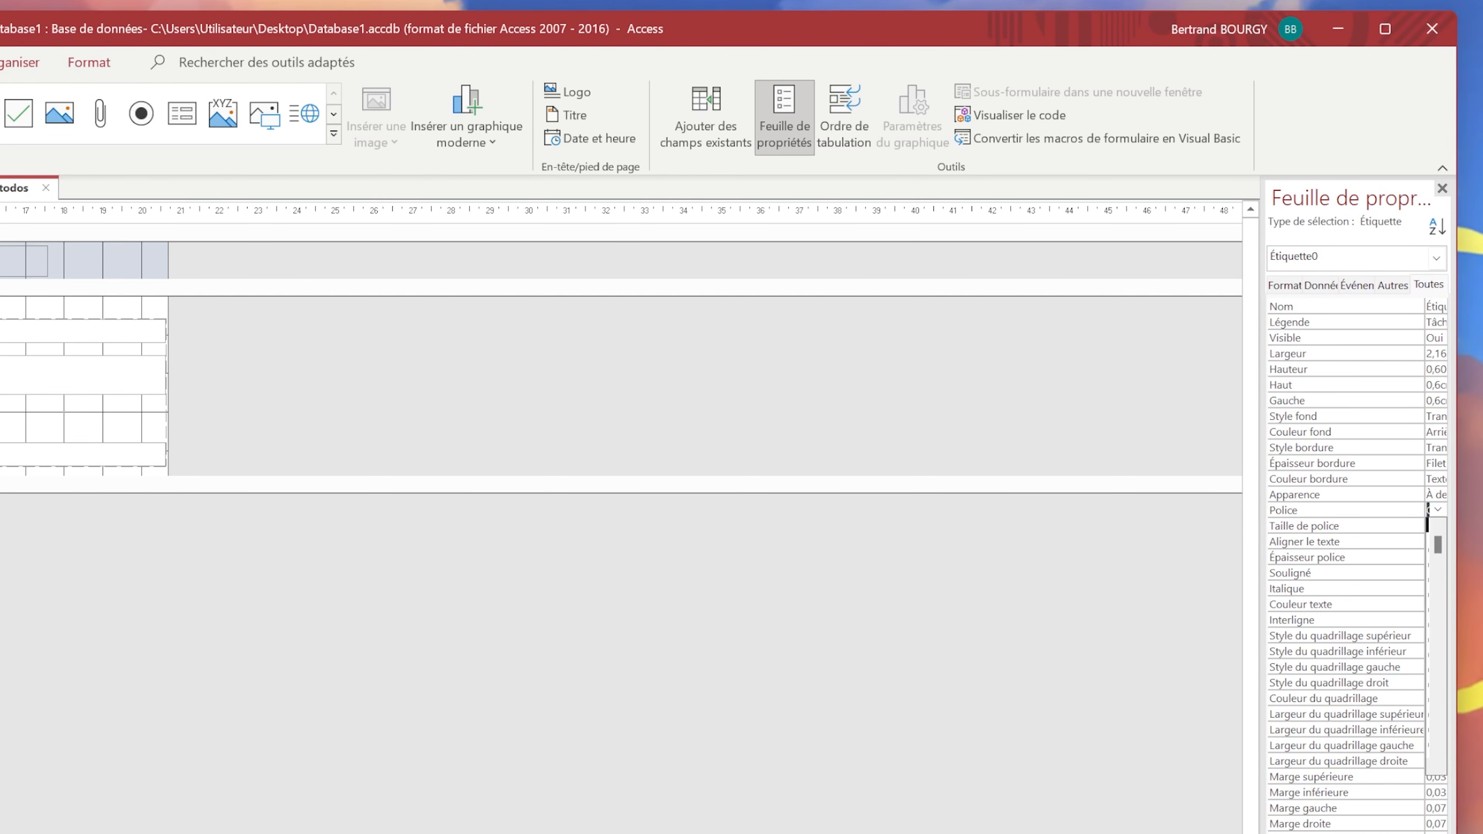
pyautogui.click(1179, 526)
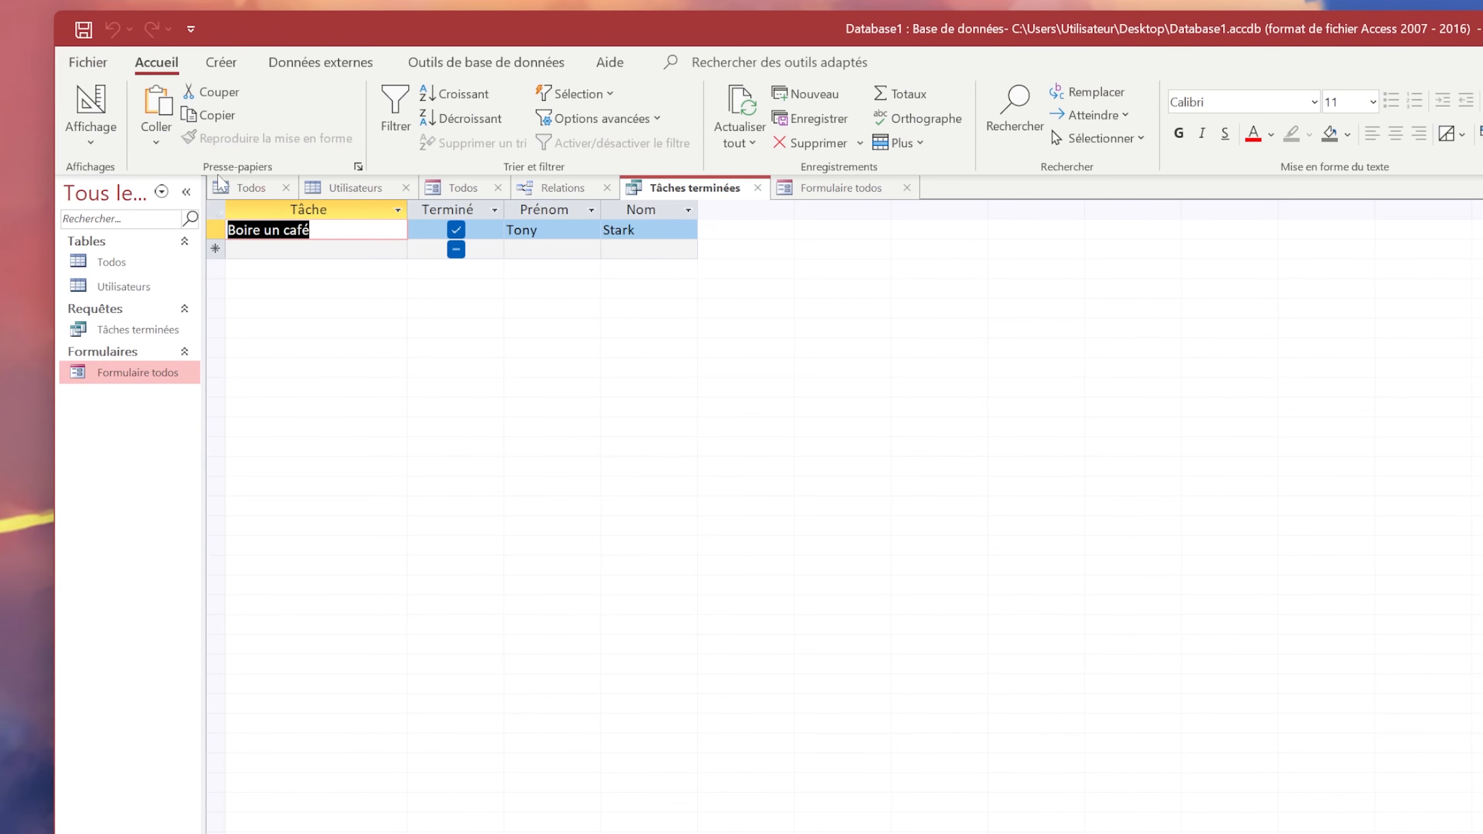
# - Check the Todos table's rows and create a report based on the Tâches terminées query
pyautogui.click(248, 187)
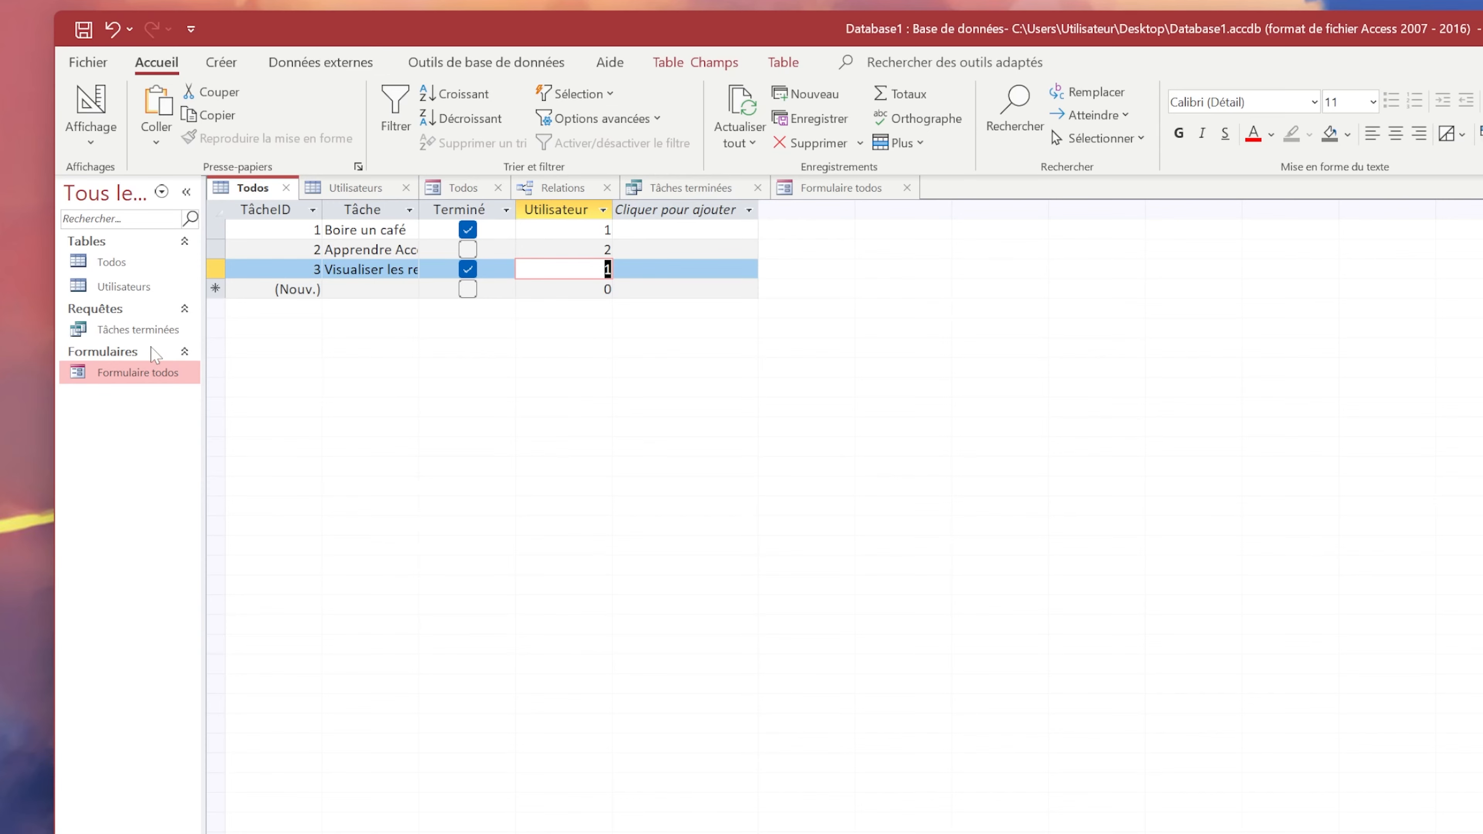
pyautogui.doubleClick(134, 331)
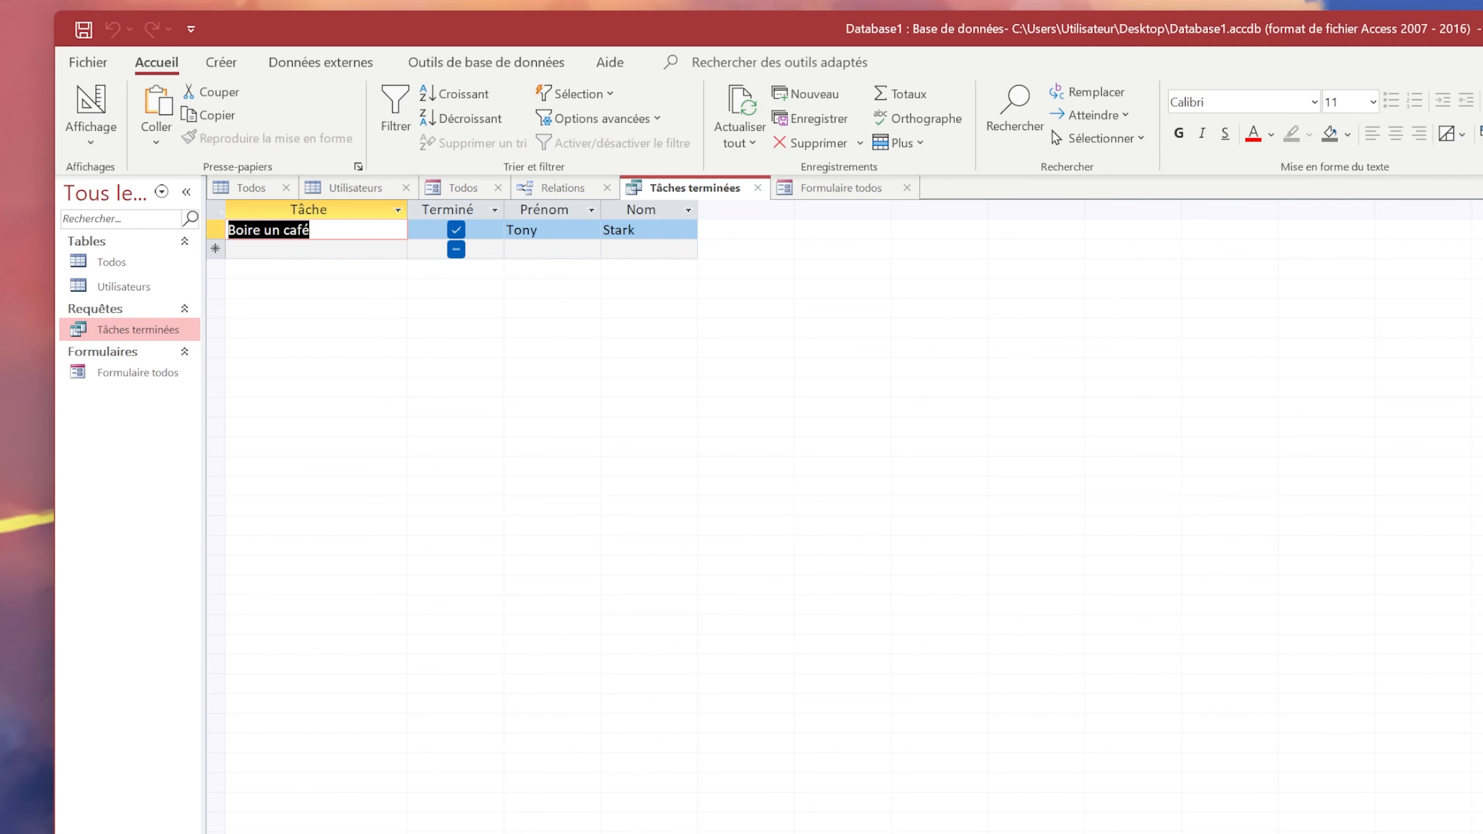
pyautogui.click(226, 63)
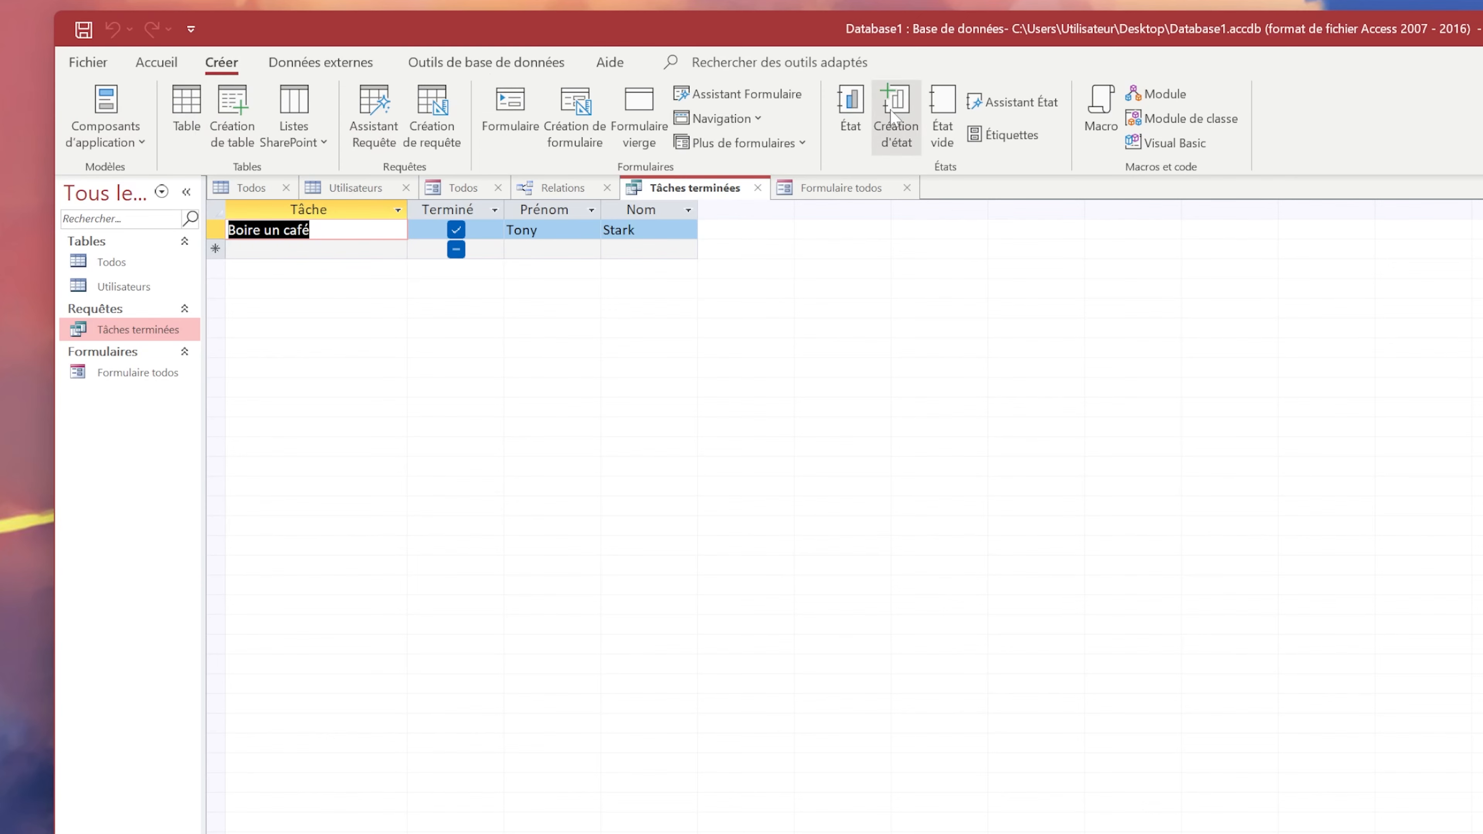
pyautogui.click(846, 117)
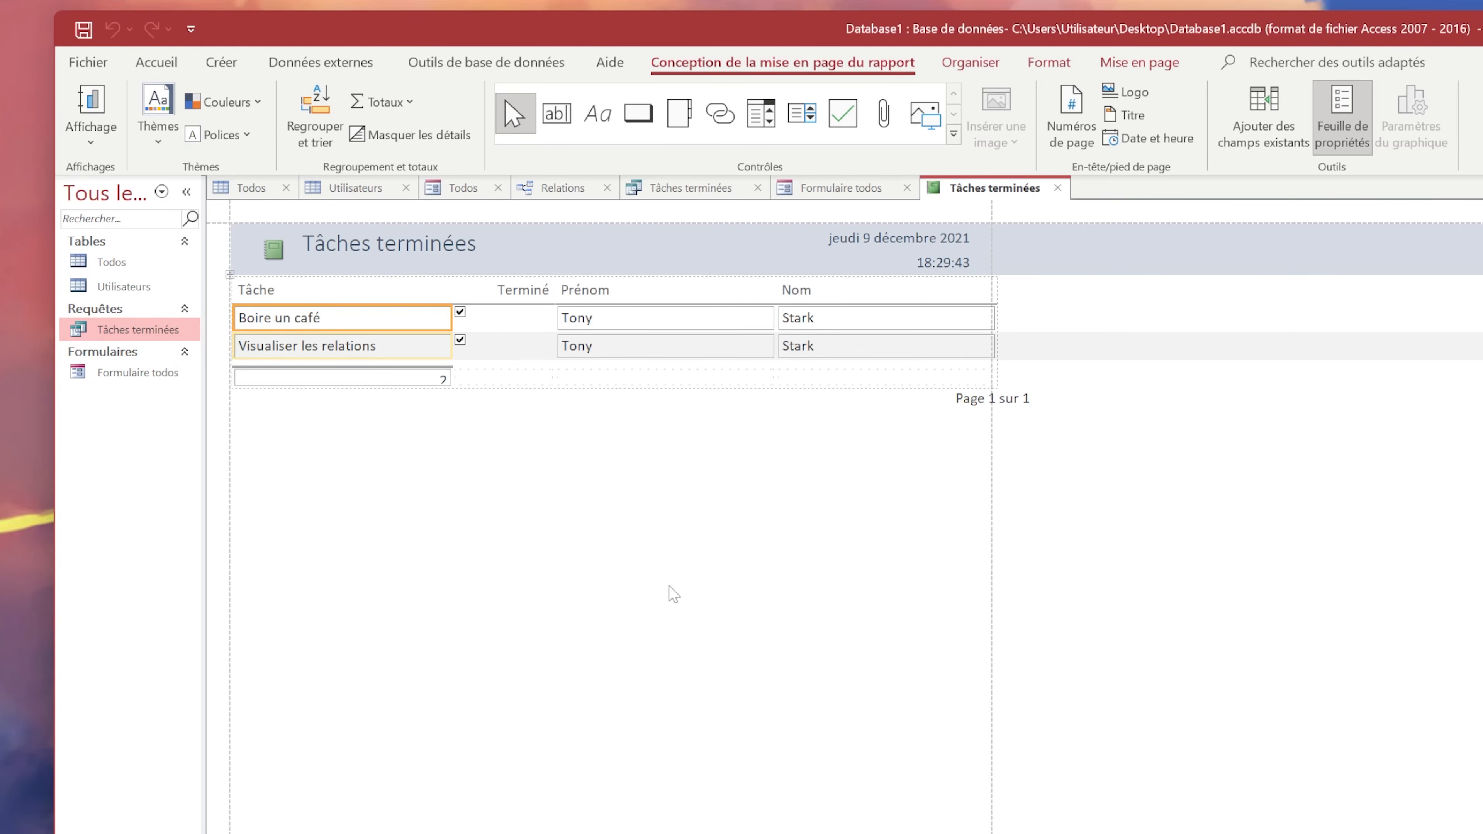
# - Open the Todos and Utilisateurs tables and create a report based on Utilisateurs
pyautogui.doubleClick(157, 263)
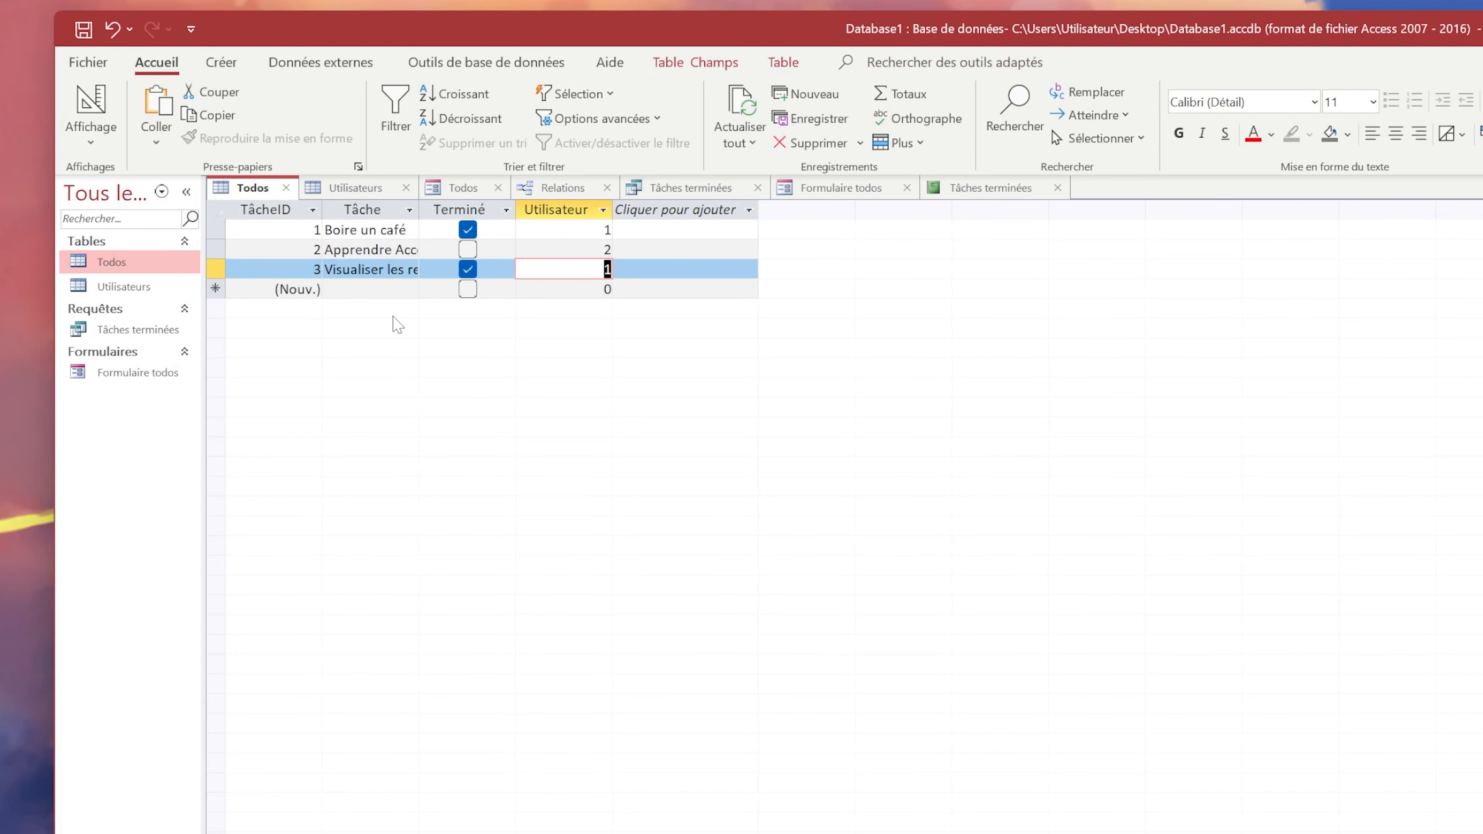
pyautogui.doubleClick(139, 288)
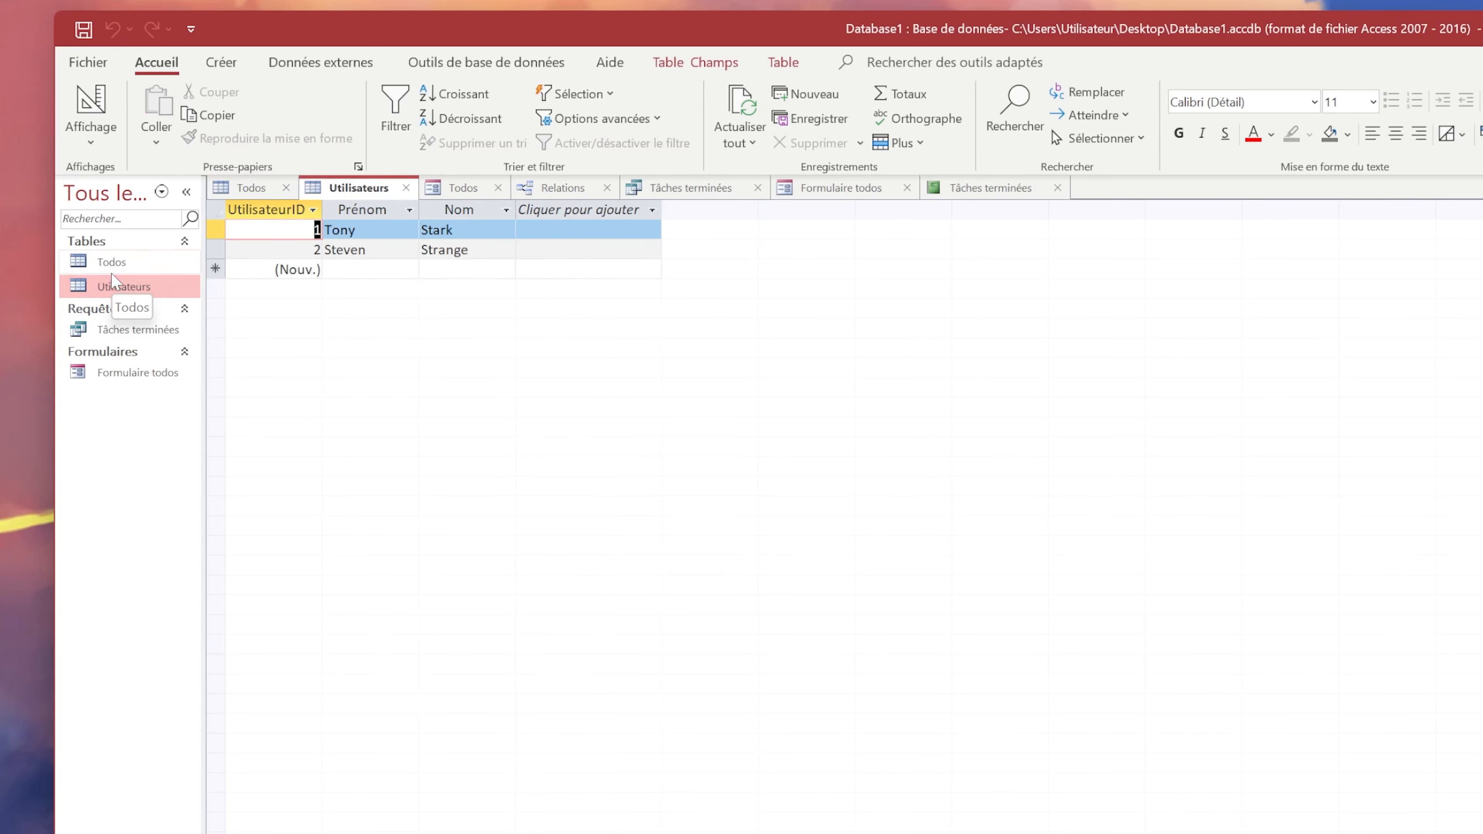
pyautogui.click(221, 62)
pyautogui.click(851, 111)
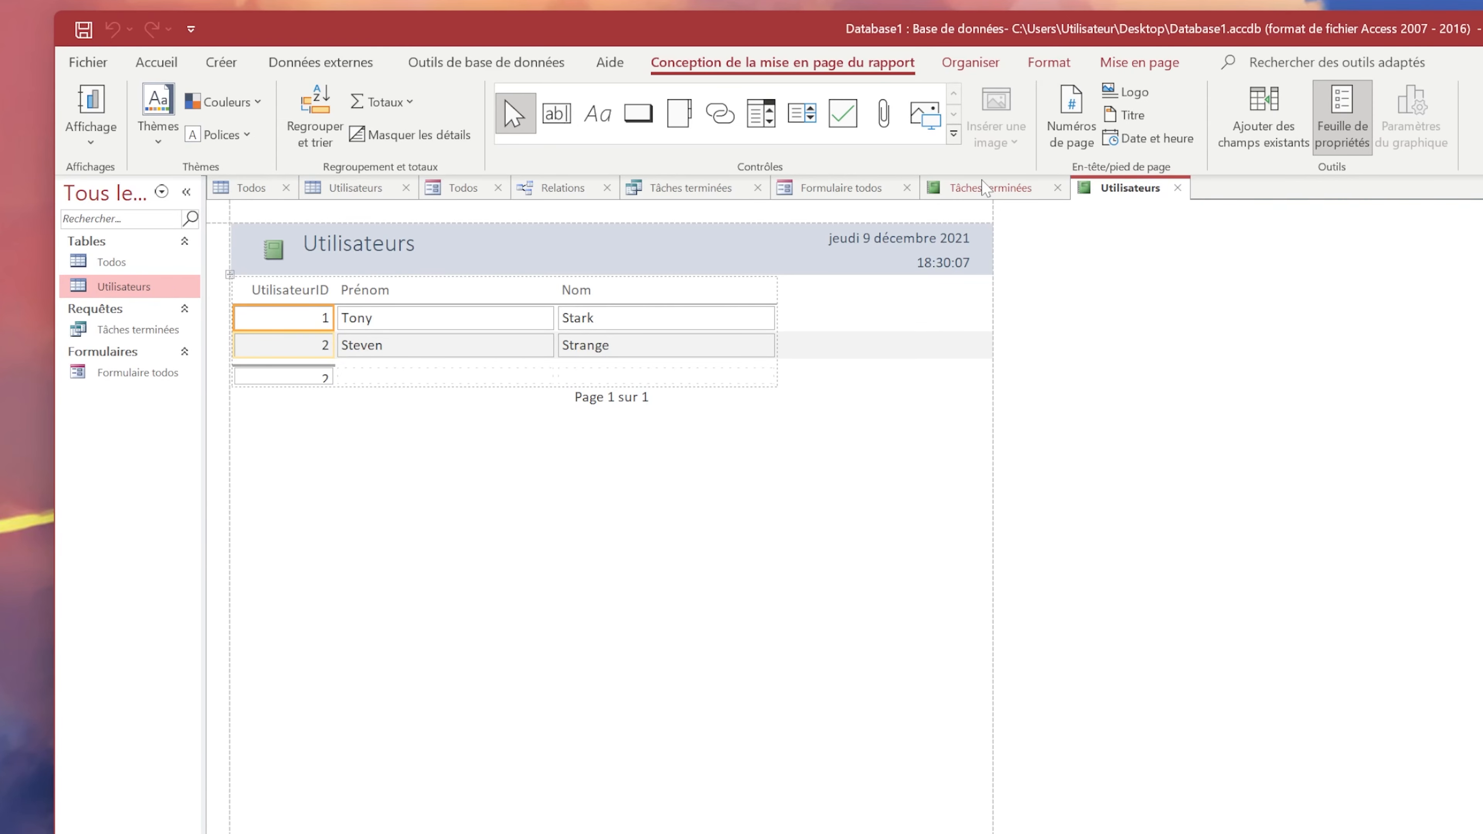
# - Compare the Tâches terminées and Utilisateurs reports and inspect the Prénom column of the Utilisateurs report
pyautogui.click(986, 188)
pyautogui.click(1128, 190)
pyautogui.click(455, 319)
pyautogui.click(442, 299)
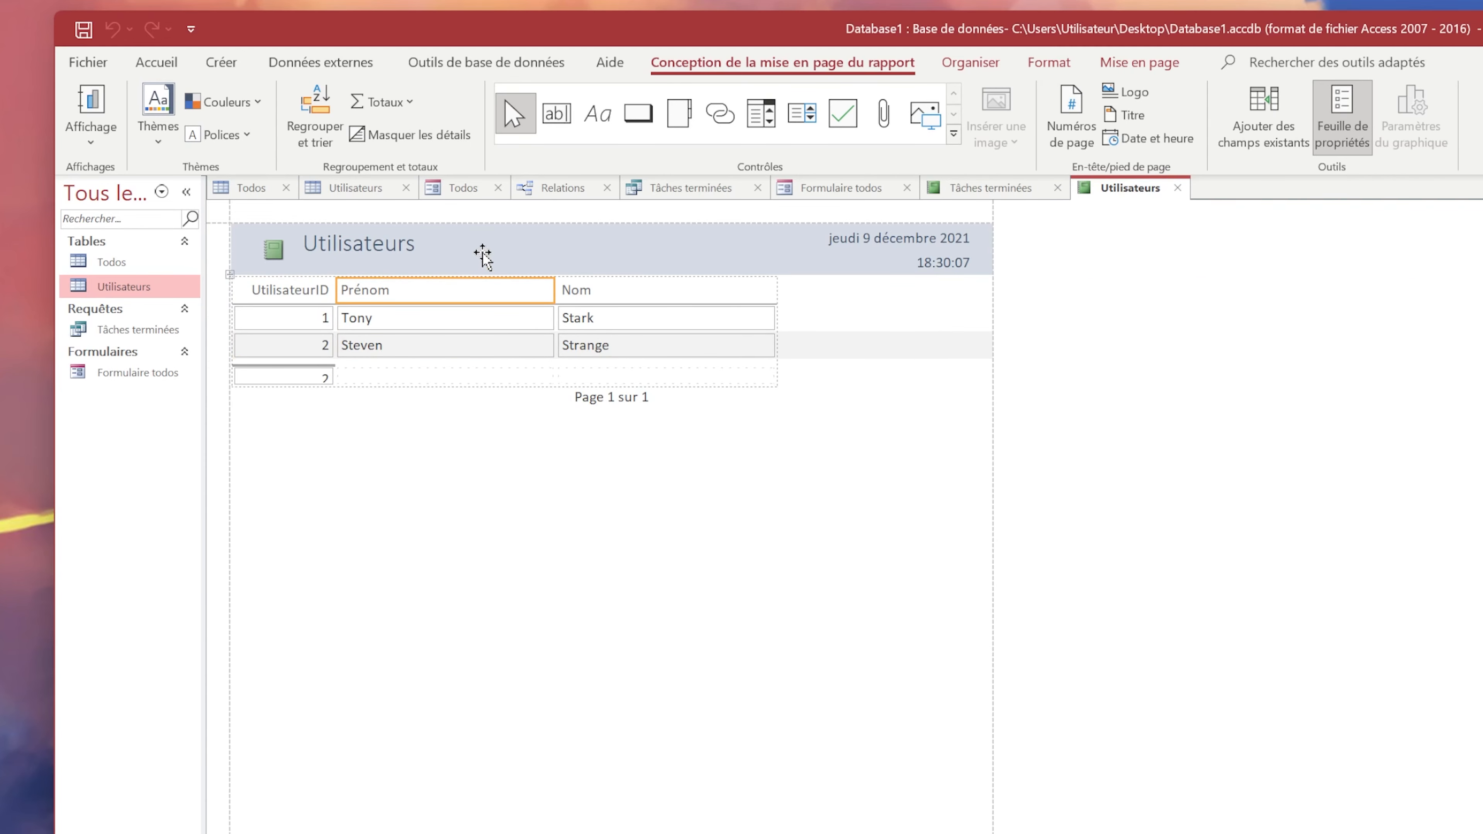
# - Apply the purple Office theme to the Utilisateurs report
pyautogui.click(334, 242)
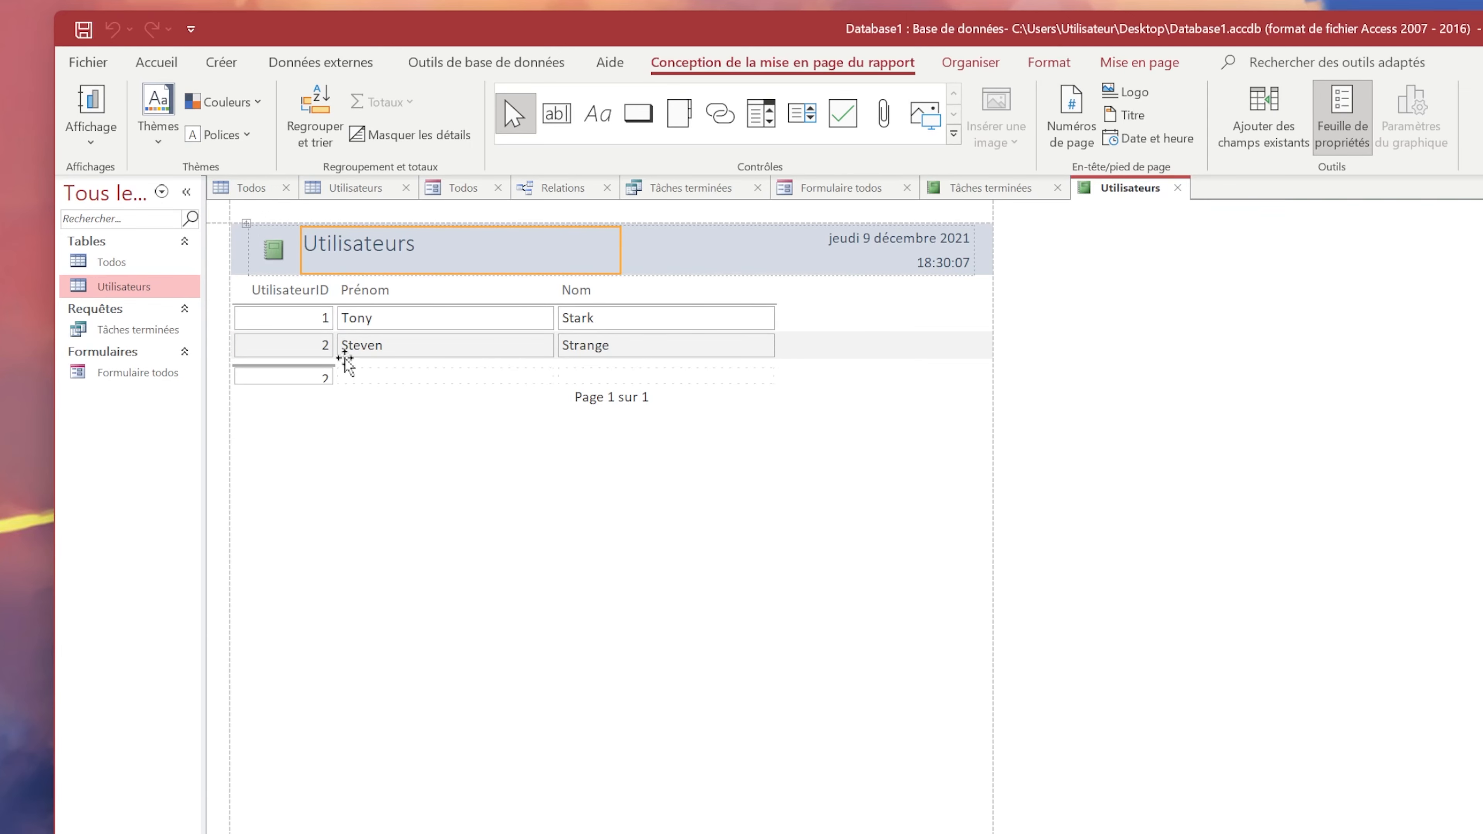
pyautogui.click(239, 104)
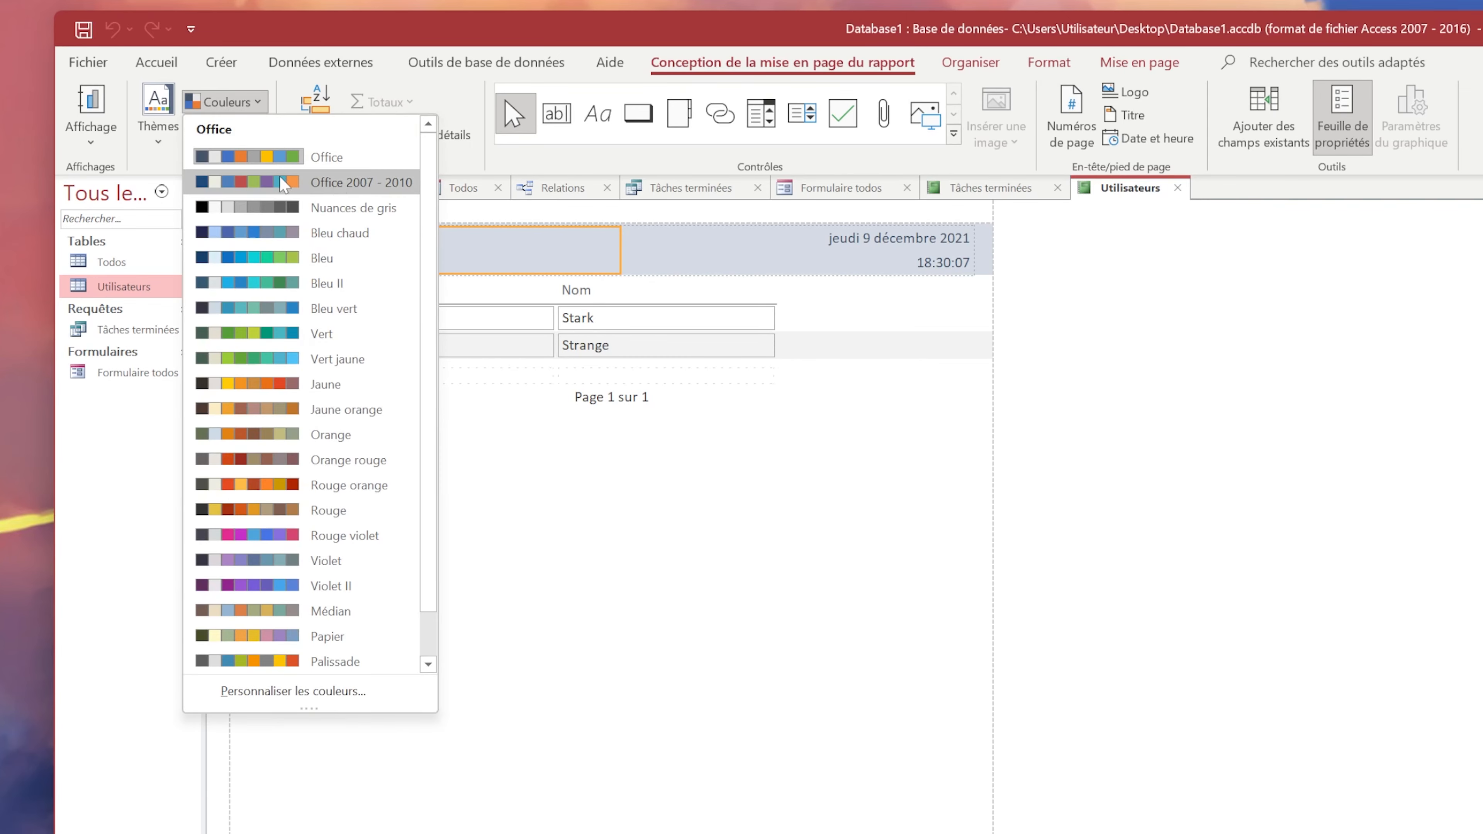
pyautogui.click(154, 122)
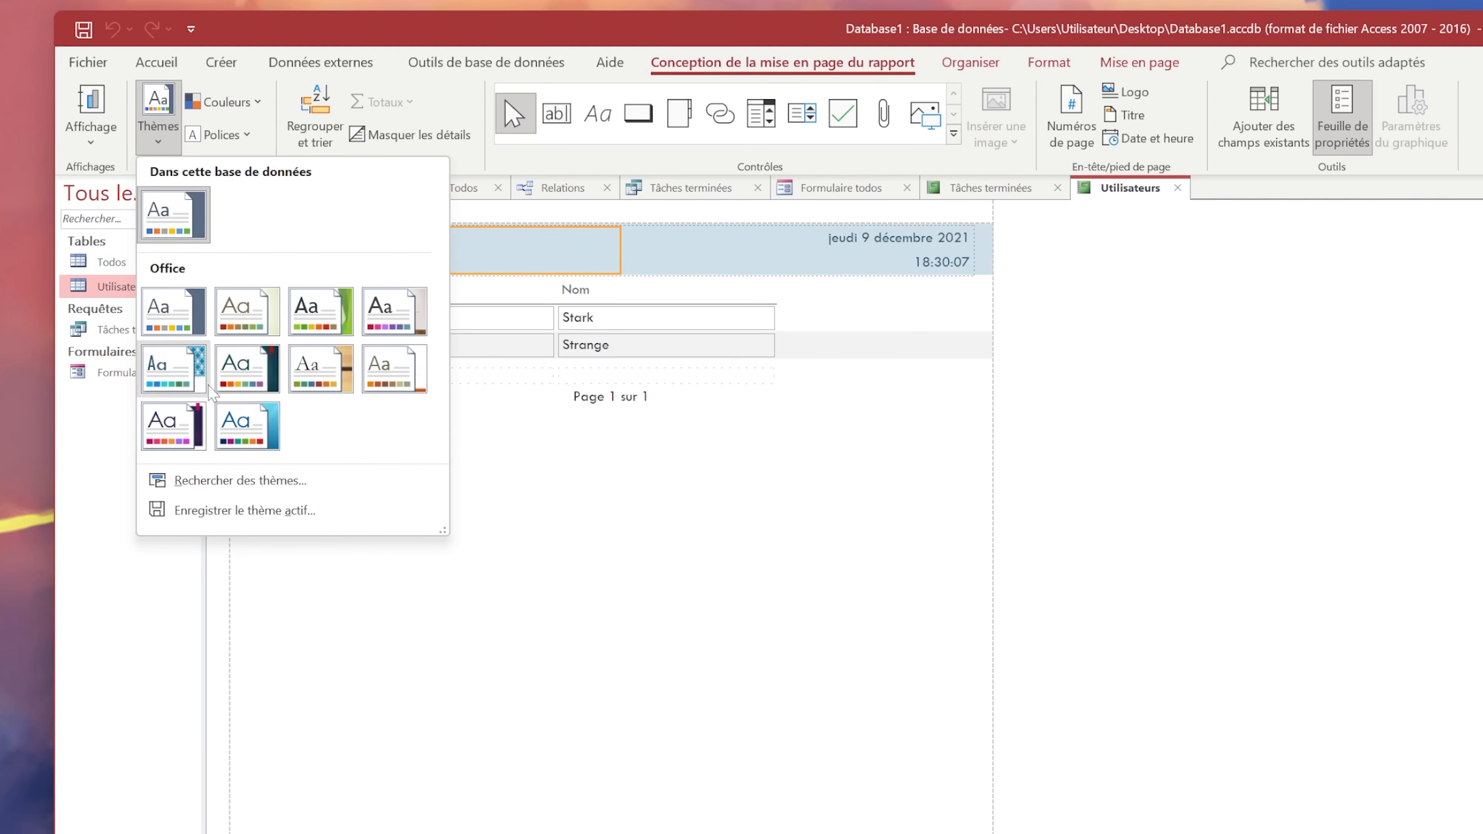
pyautogui.click(150, 426)
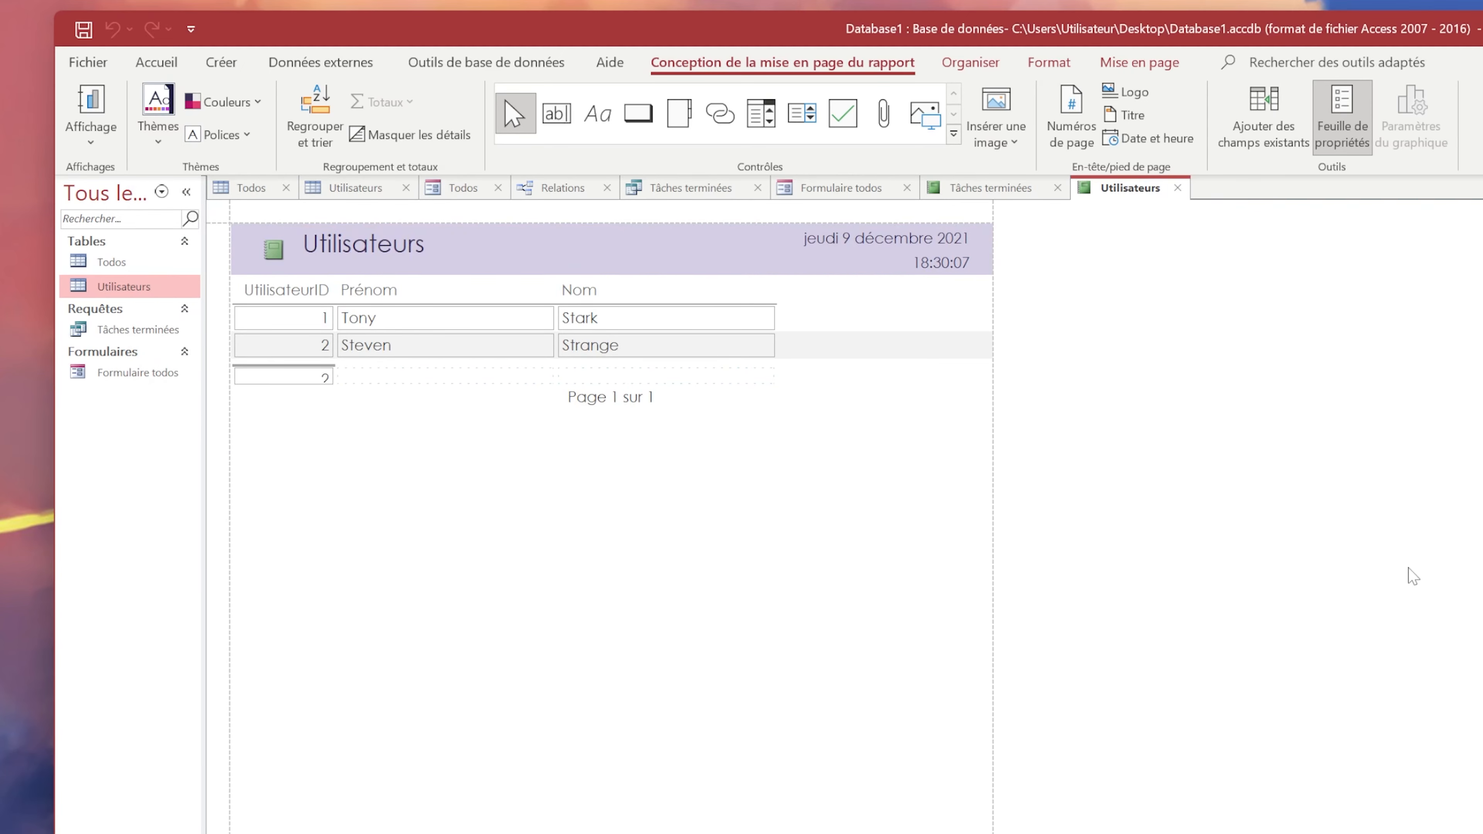
# - Save the report under the name Utilisateurs and select it among the database objects
pyautogui.click(971, 64)
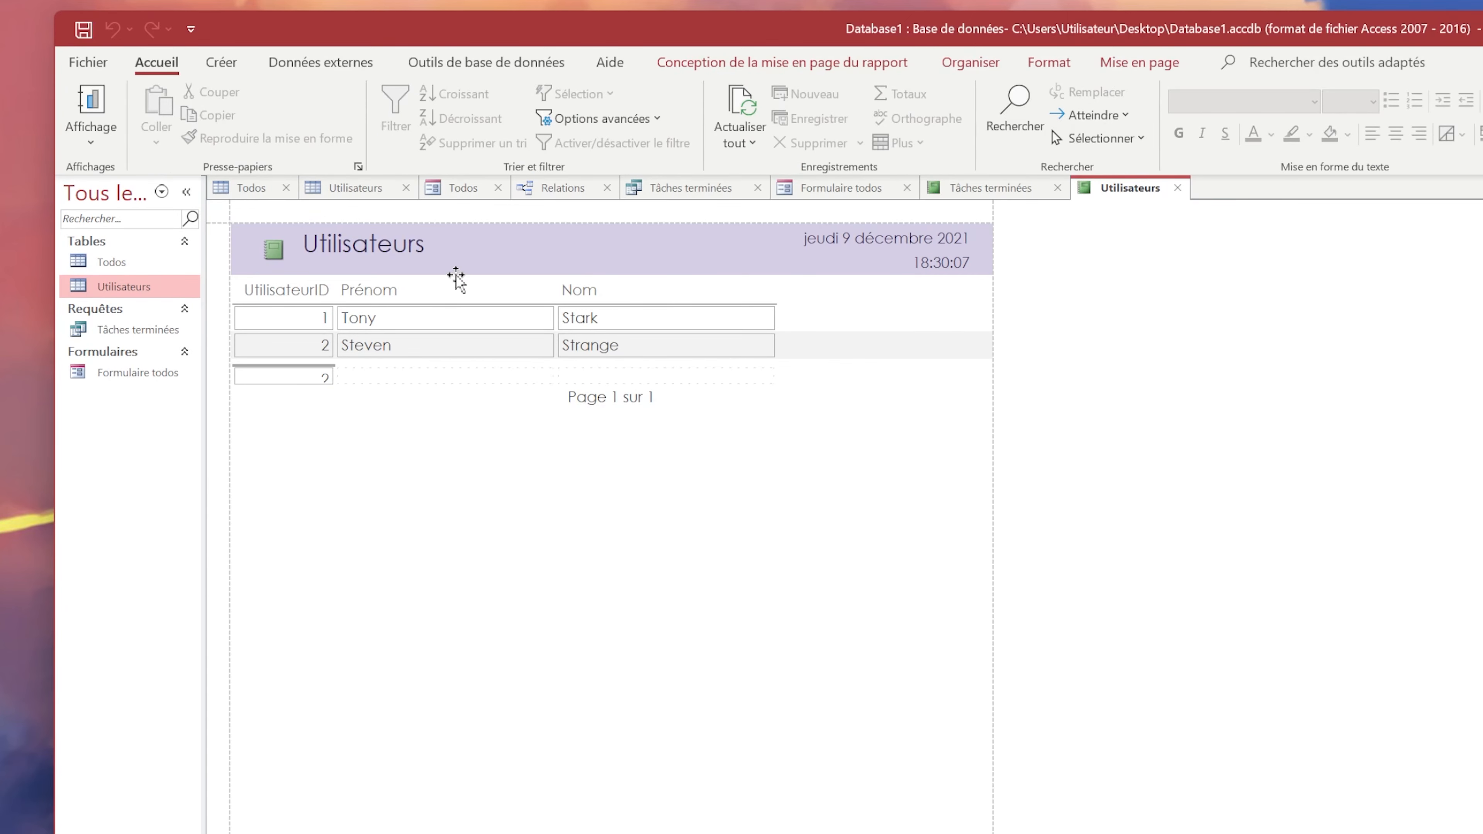
pyautogui.hotkey('ctrl', 's')
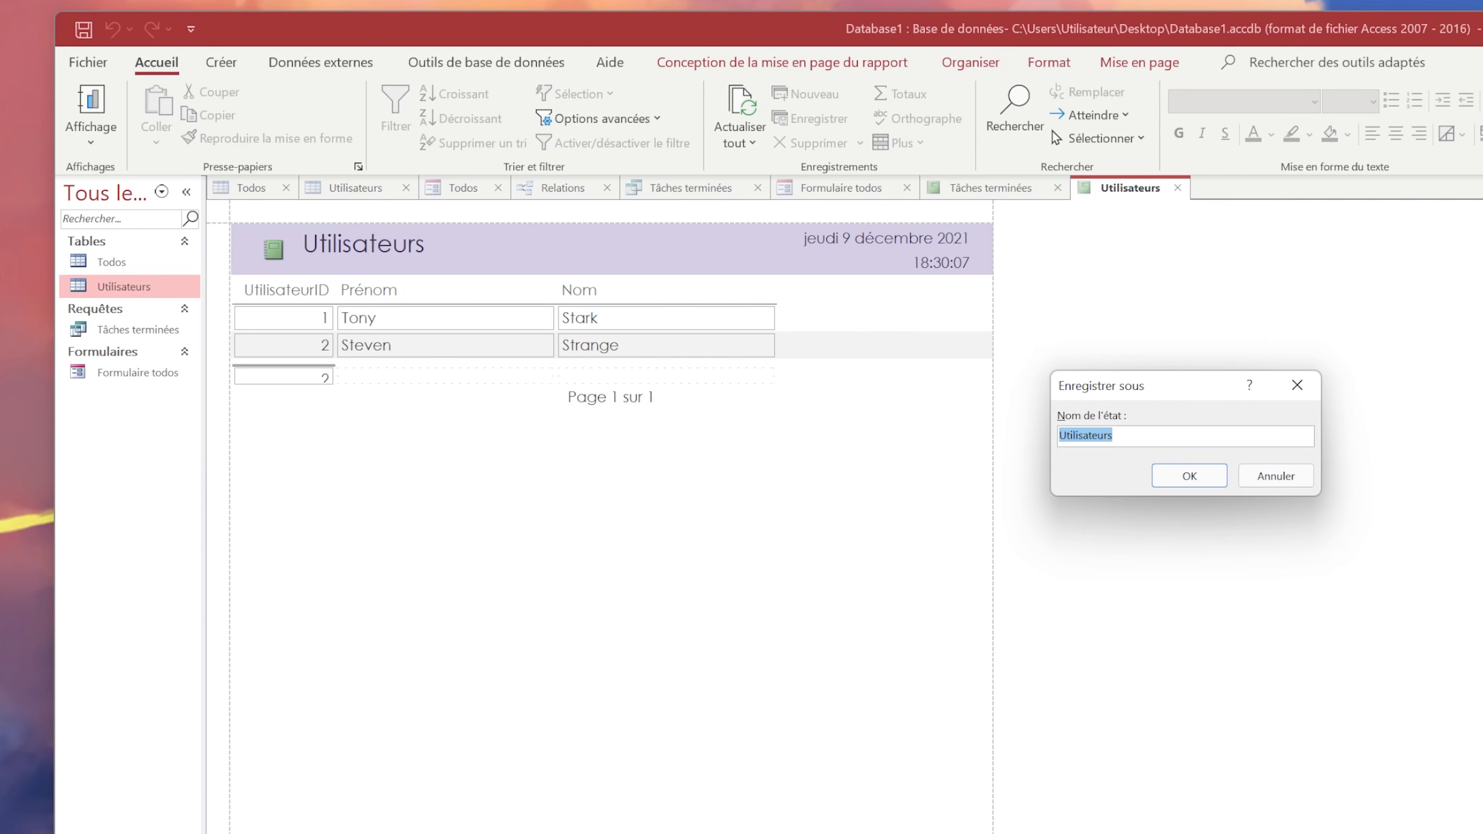
pyautogui.click(1194, 478)
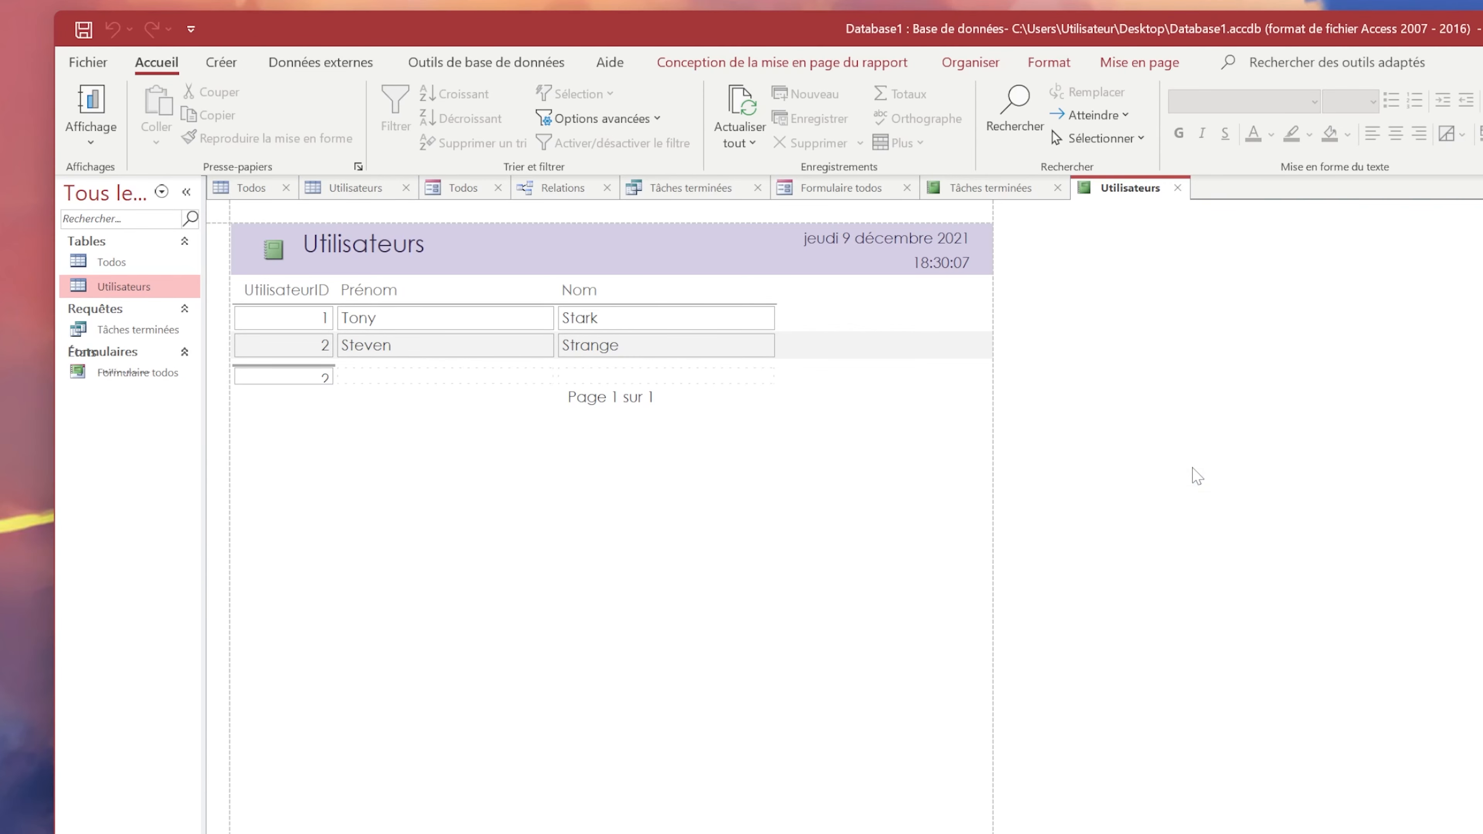
pyautogui.click(120, 415)
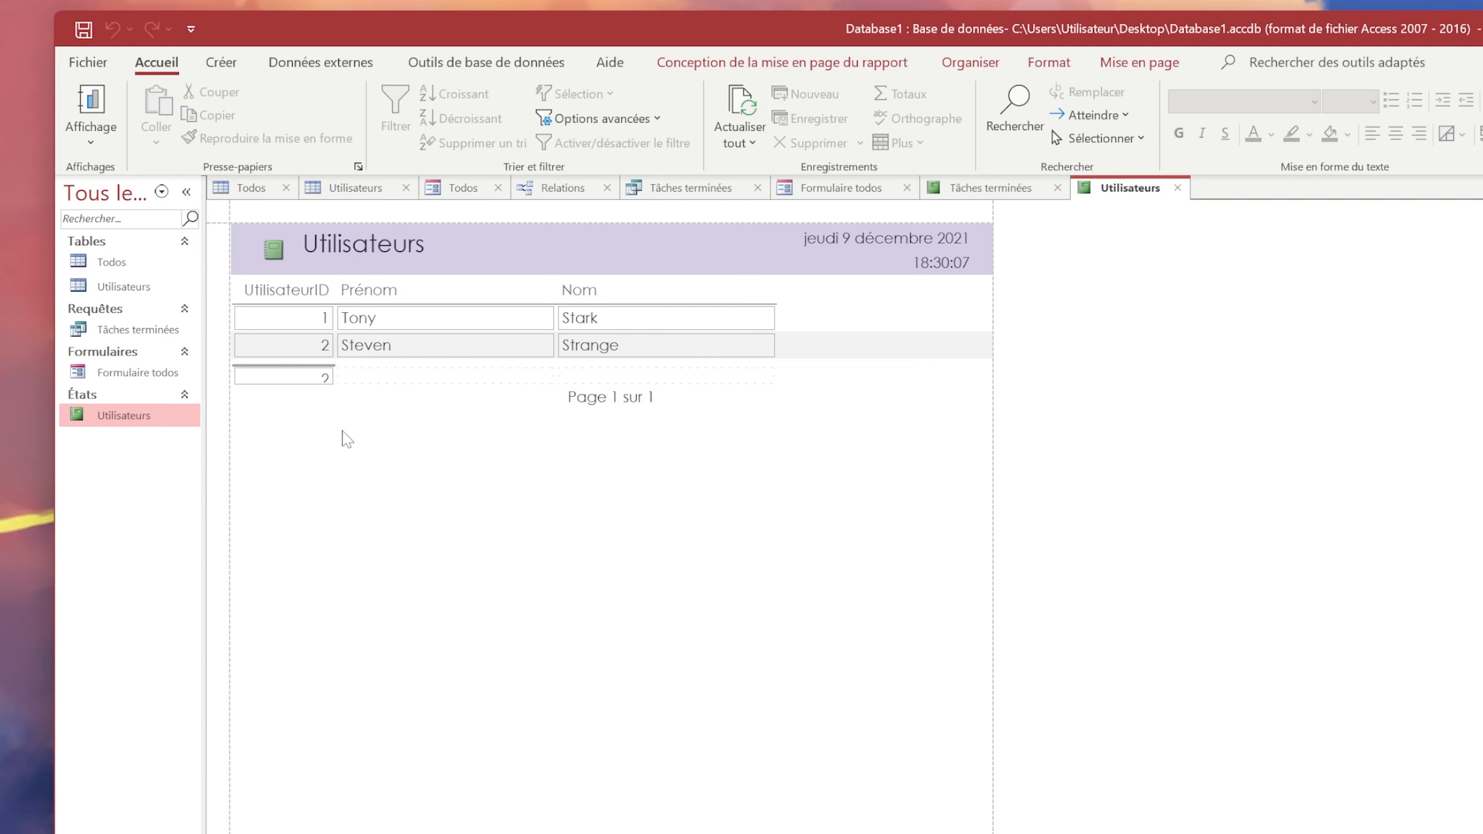
# - Browse the database objects, collapsing and re-expanding the Tables and Requêtes groups
pyautogui.press('Up')
pyautogui.press('Up')
pyautogui.press('Up')
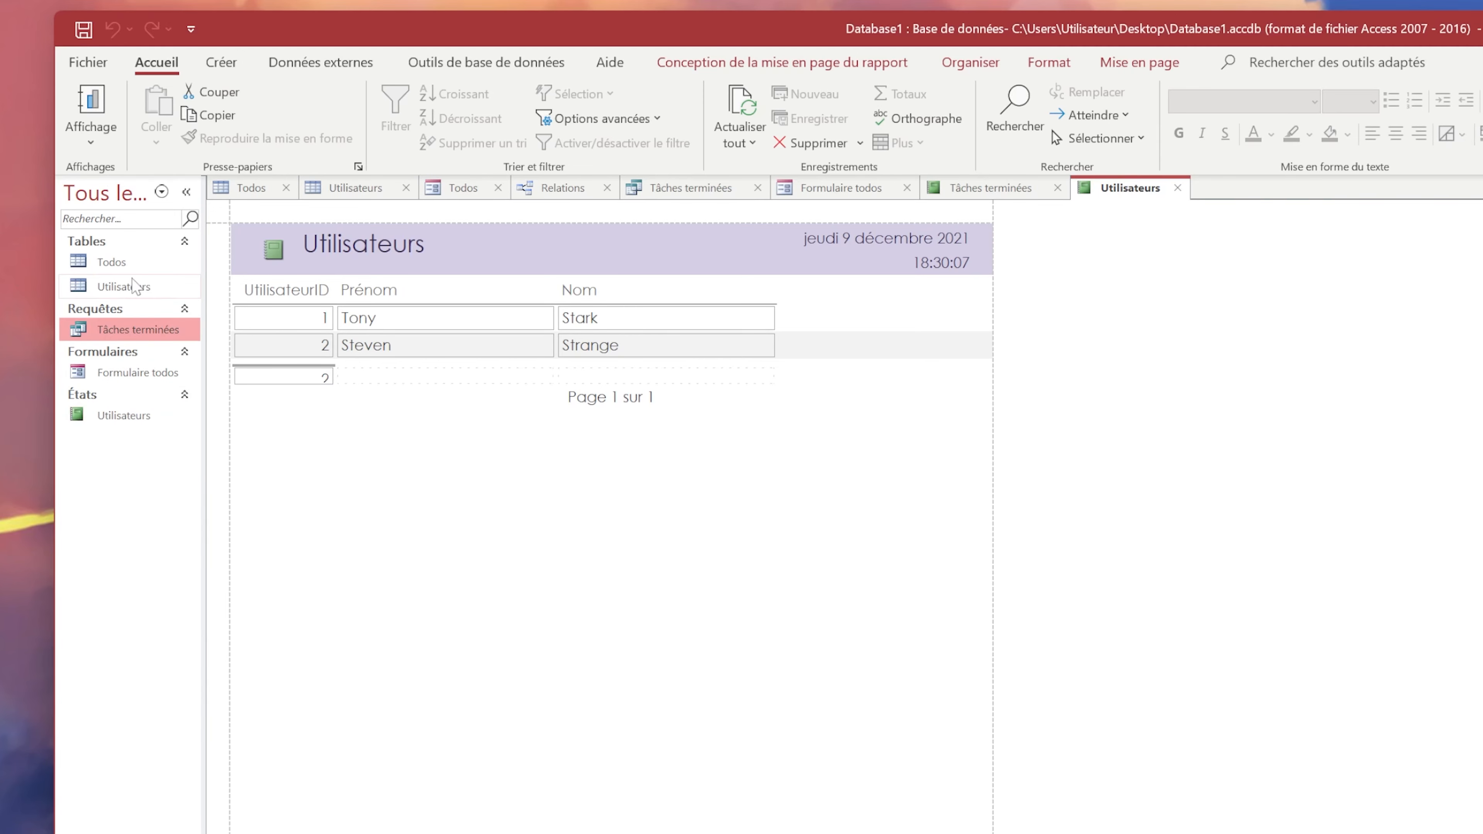
pyautogui.click(138, 261)
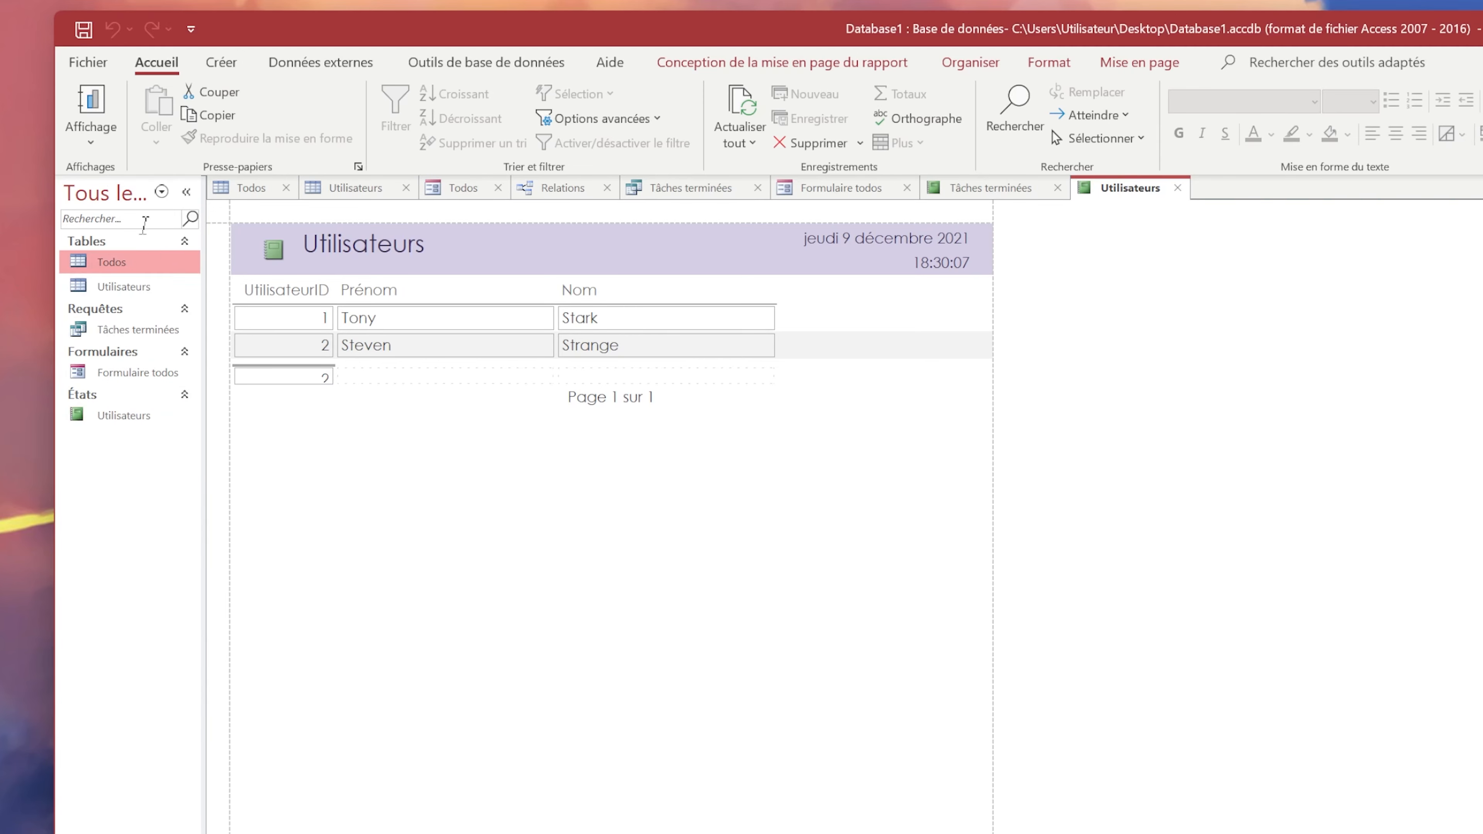
pyautogui.click(185, 242)
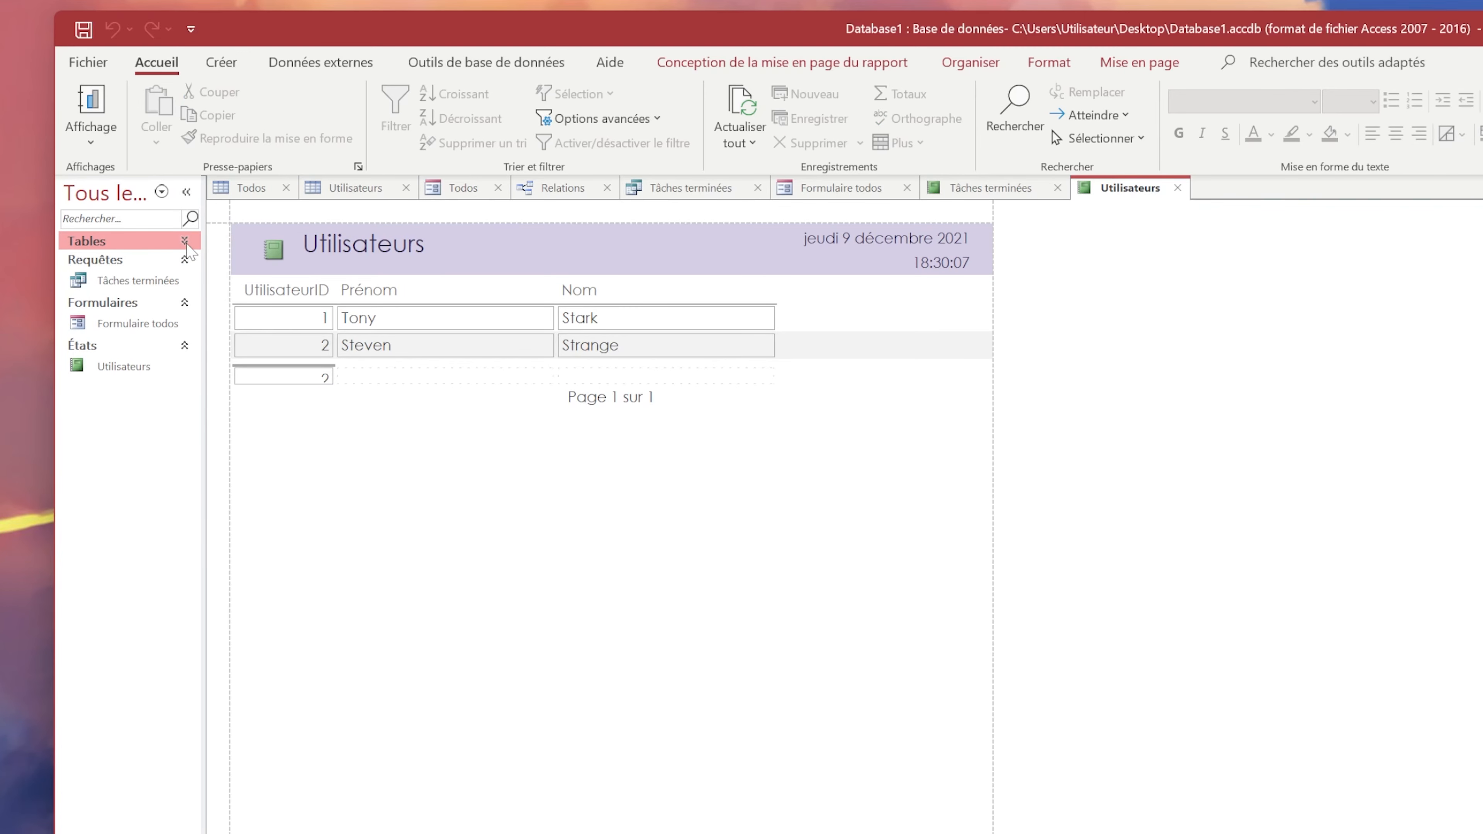
pyautogui.click(187, 244)
pyautogui.click(185, 308)
pyautogui.click(185, 309)
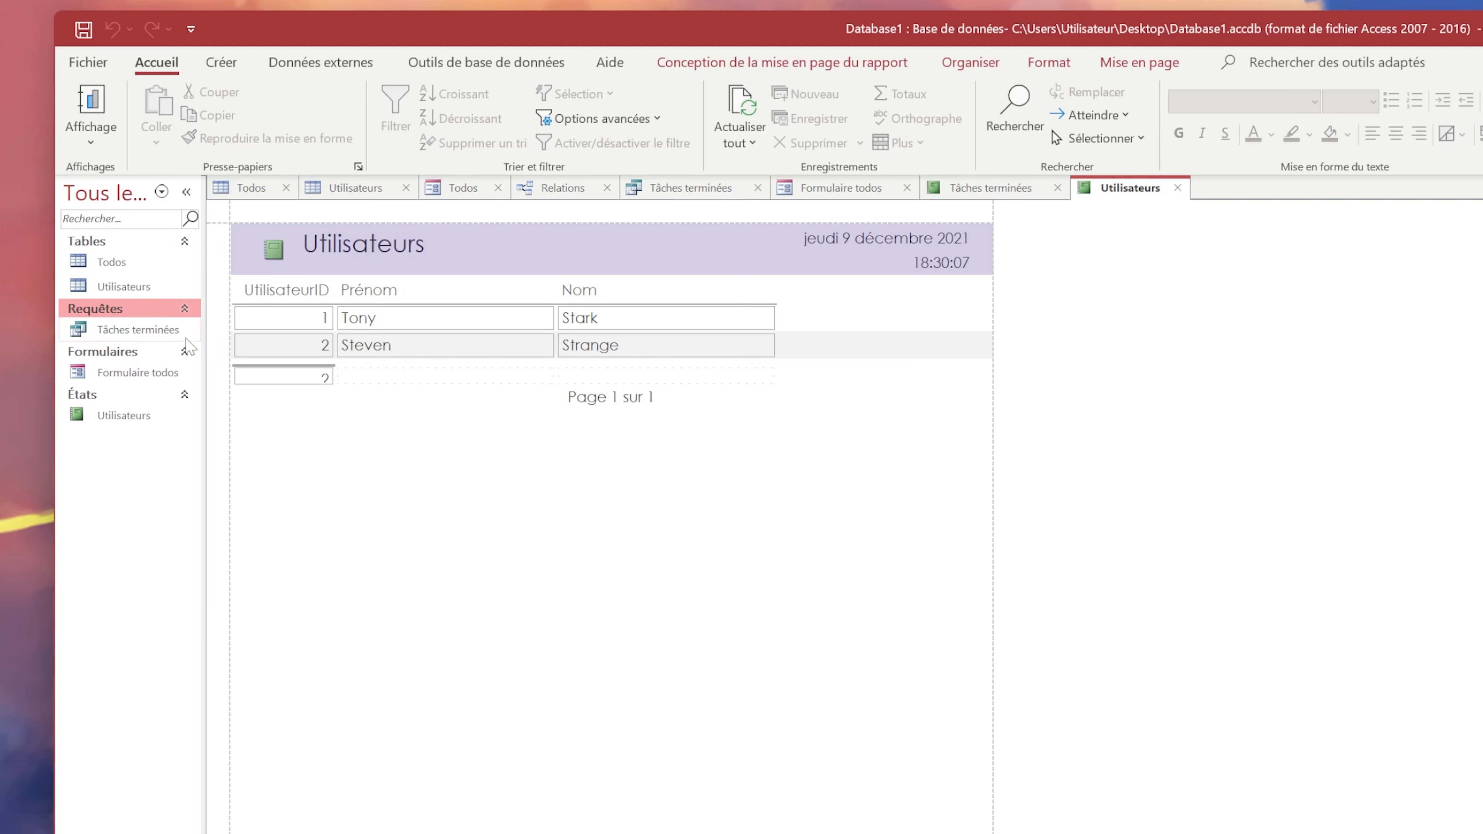
# - Collapse the whole list of database objects and restore it
pyautogui.click(186, 192)
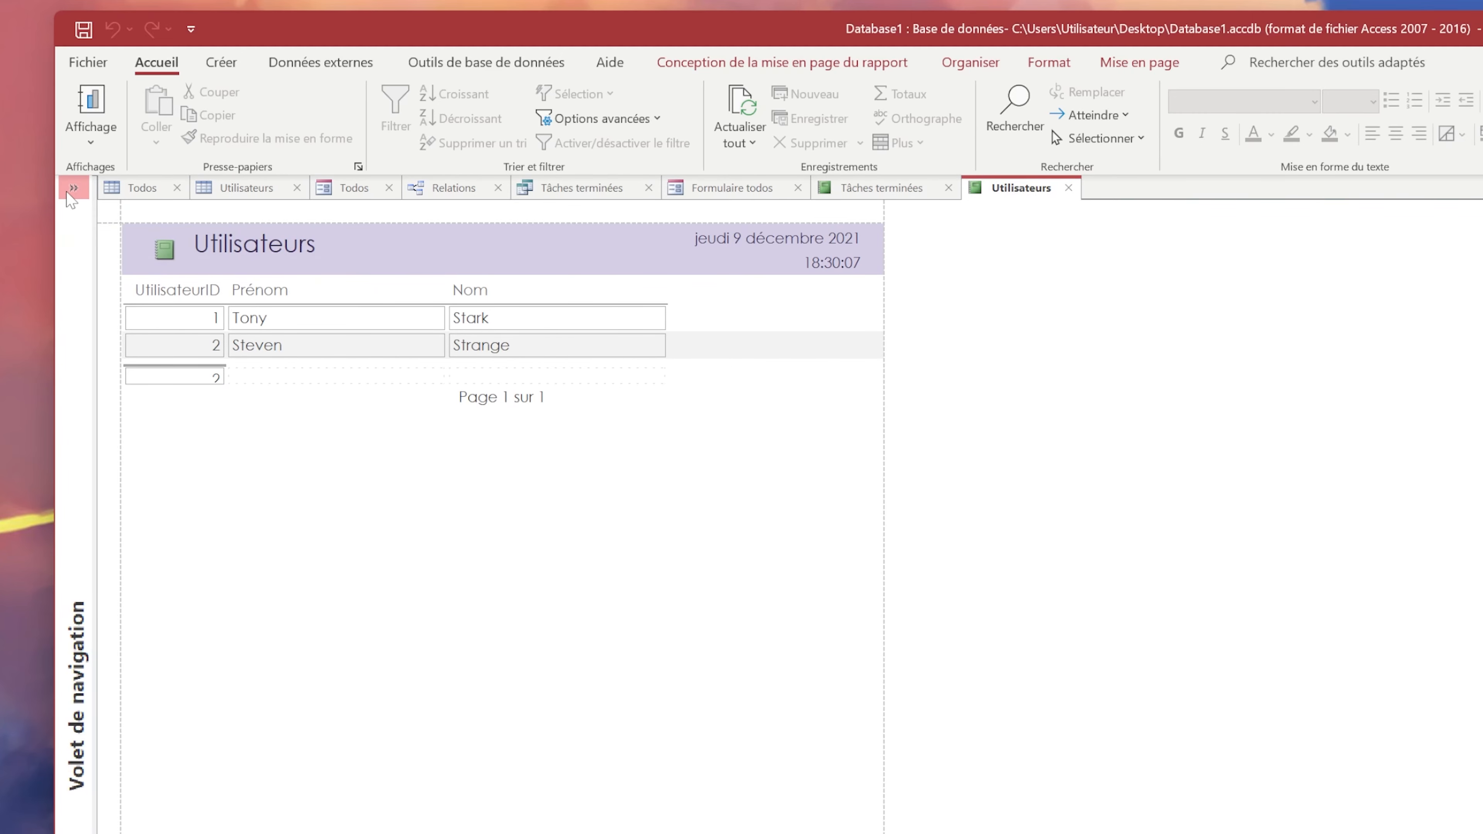
pyautogui.click(74, 188)
pyautogui.click(217, 192)
pyautogui.click(74, 188)
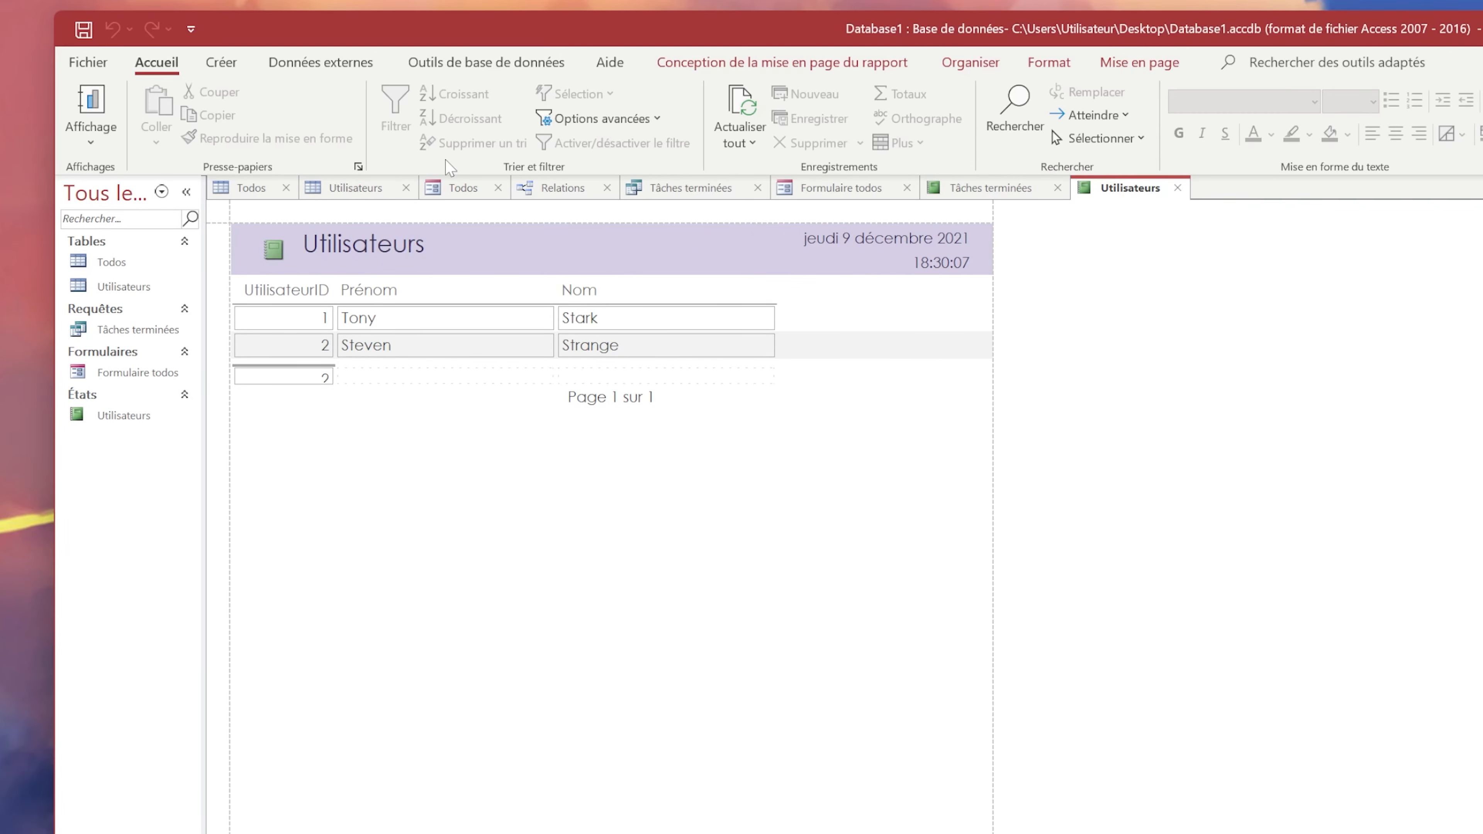
# - Review the file options and the object types that can be created, including macros and modules
pyautogui.click(90, 62)
pyautogui.click(81, 65)
pyautogui.click(208, 68)
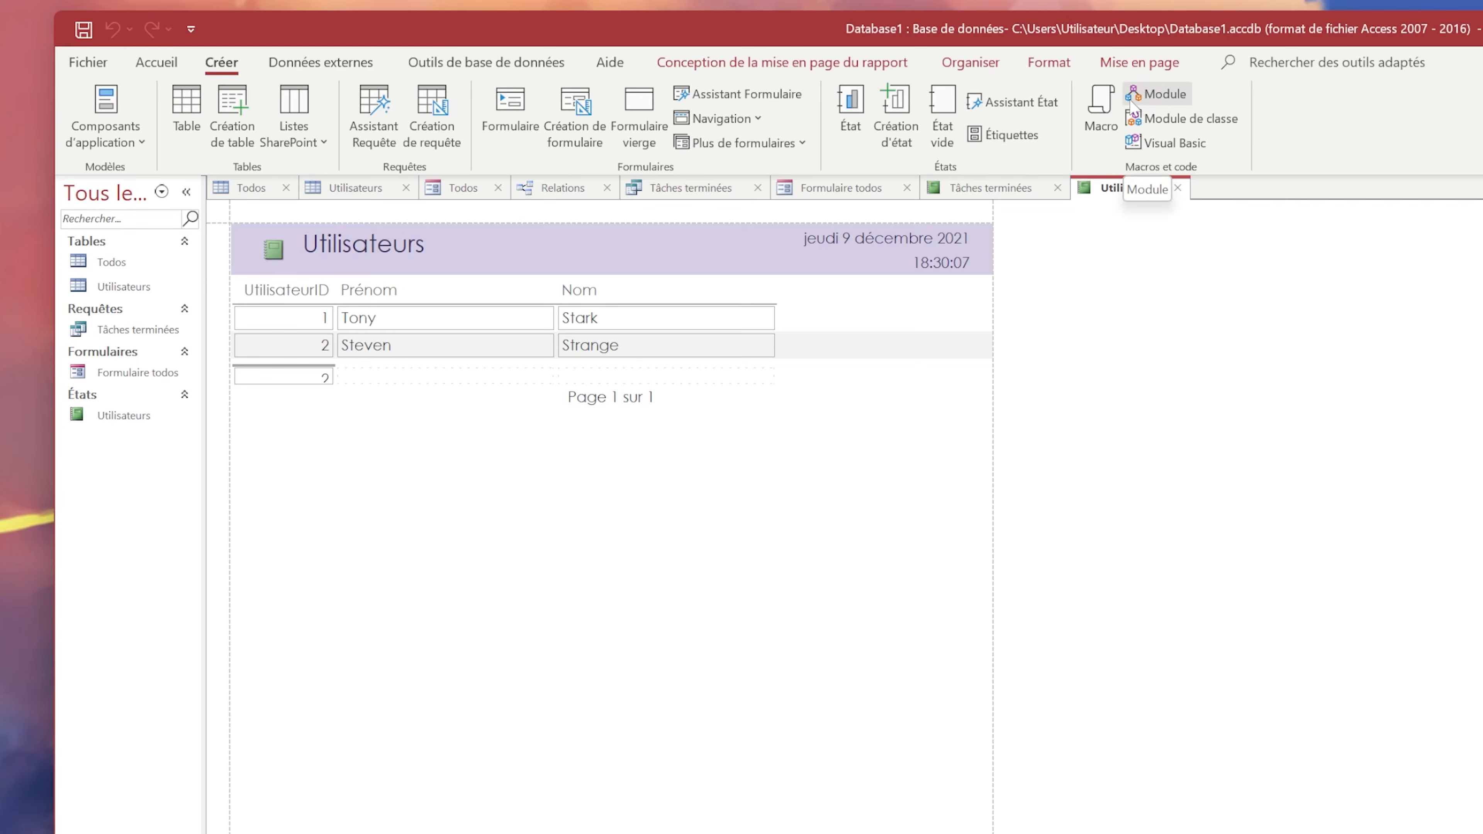
# - Examine the external data sources available for import: files, databases, online services and other sources
pyautogui.click(313, 66)
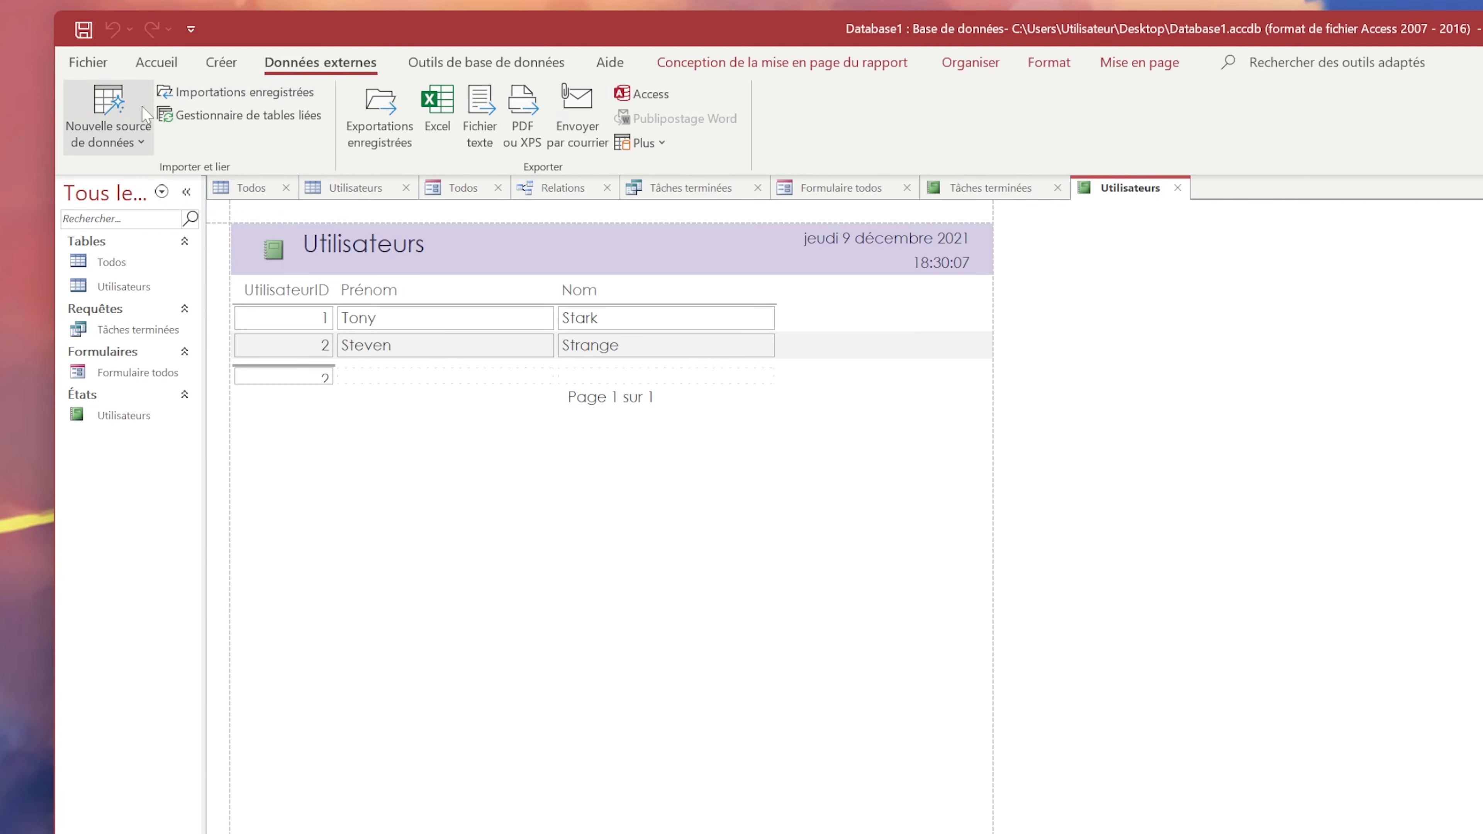
pyautogui.click(139, 142)
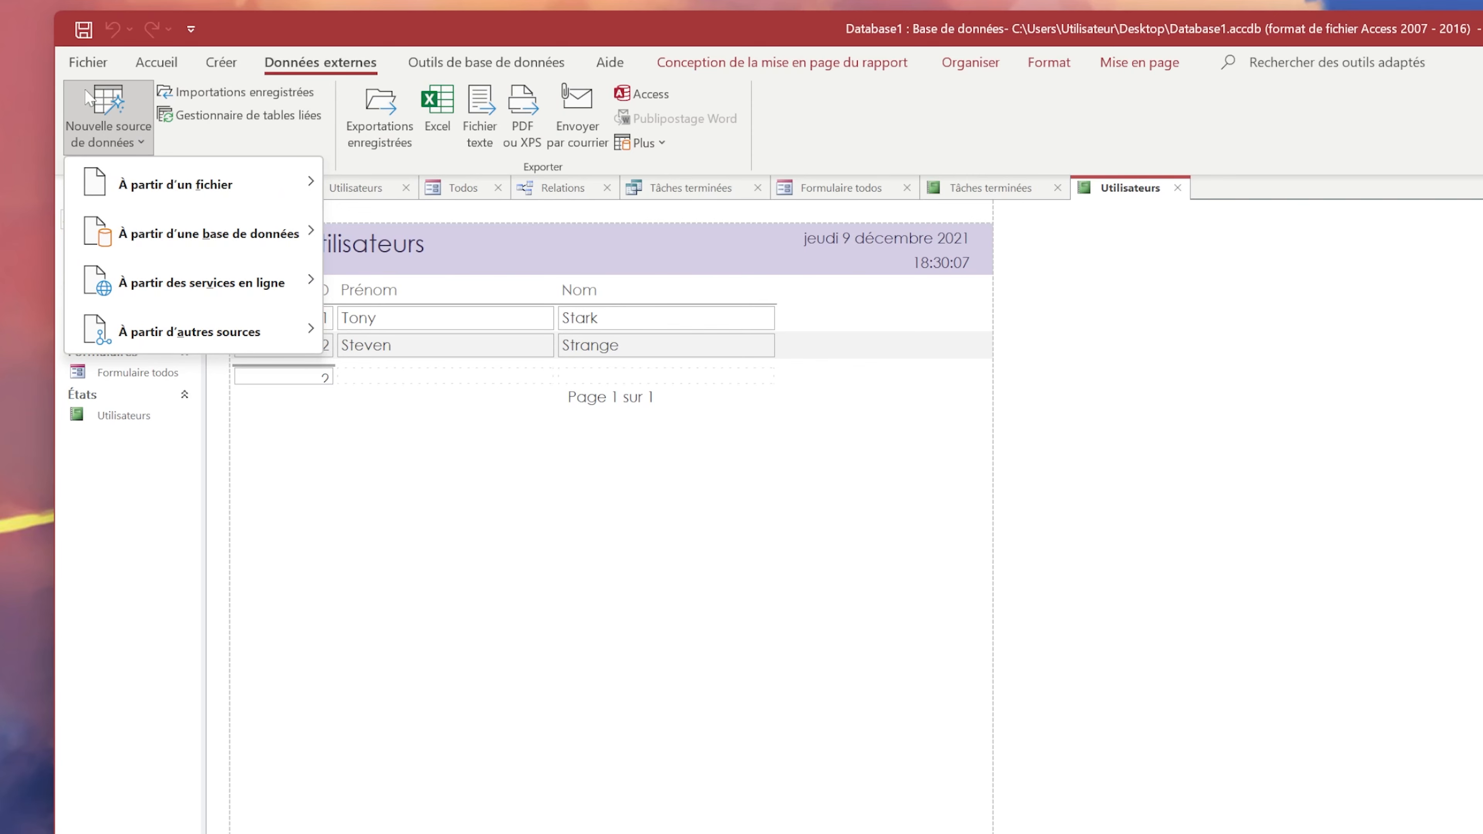
pyautogui.moveTo(141, 196)
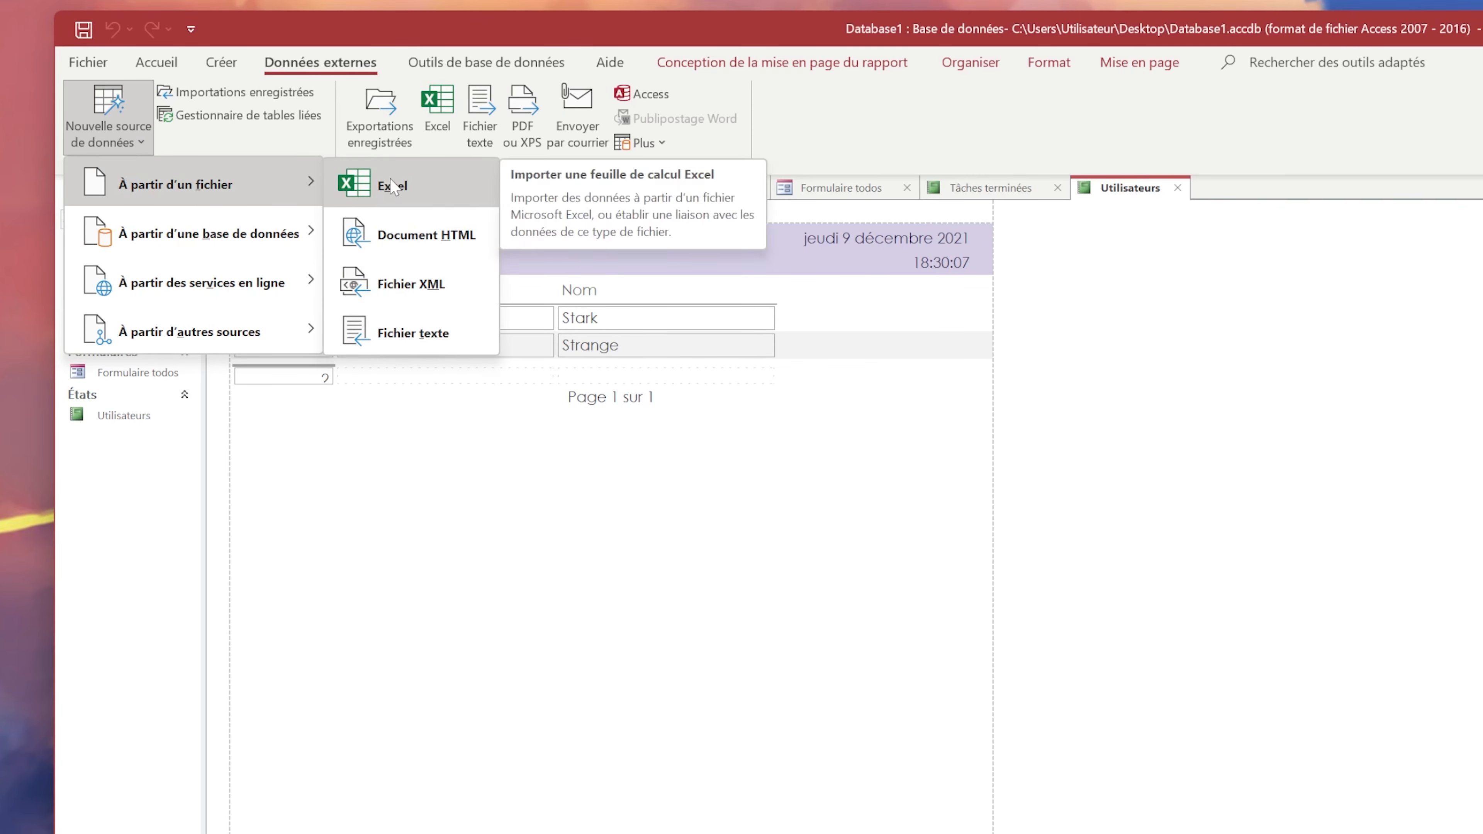
pyautogui.moveTo(176, 237)
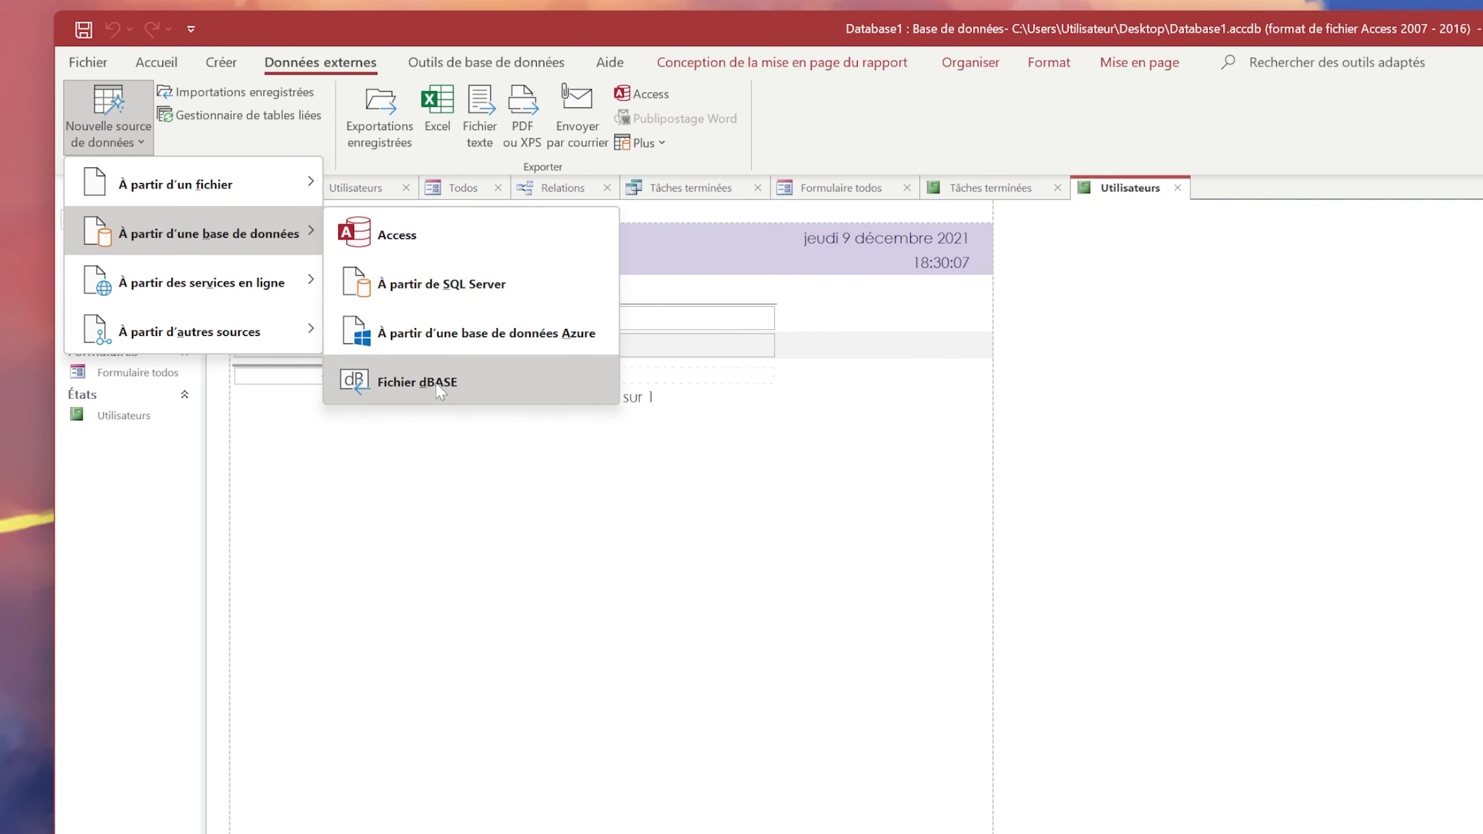
pyautogui.moveTo(274, 289)
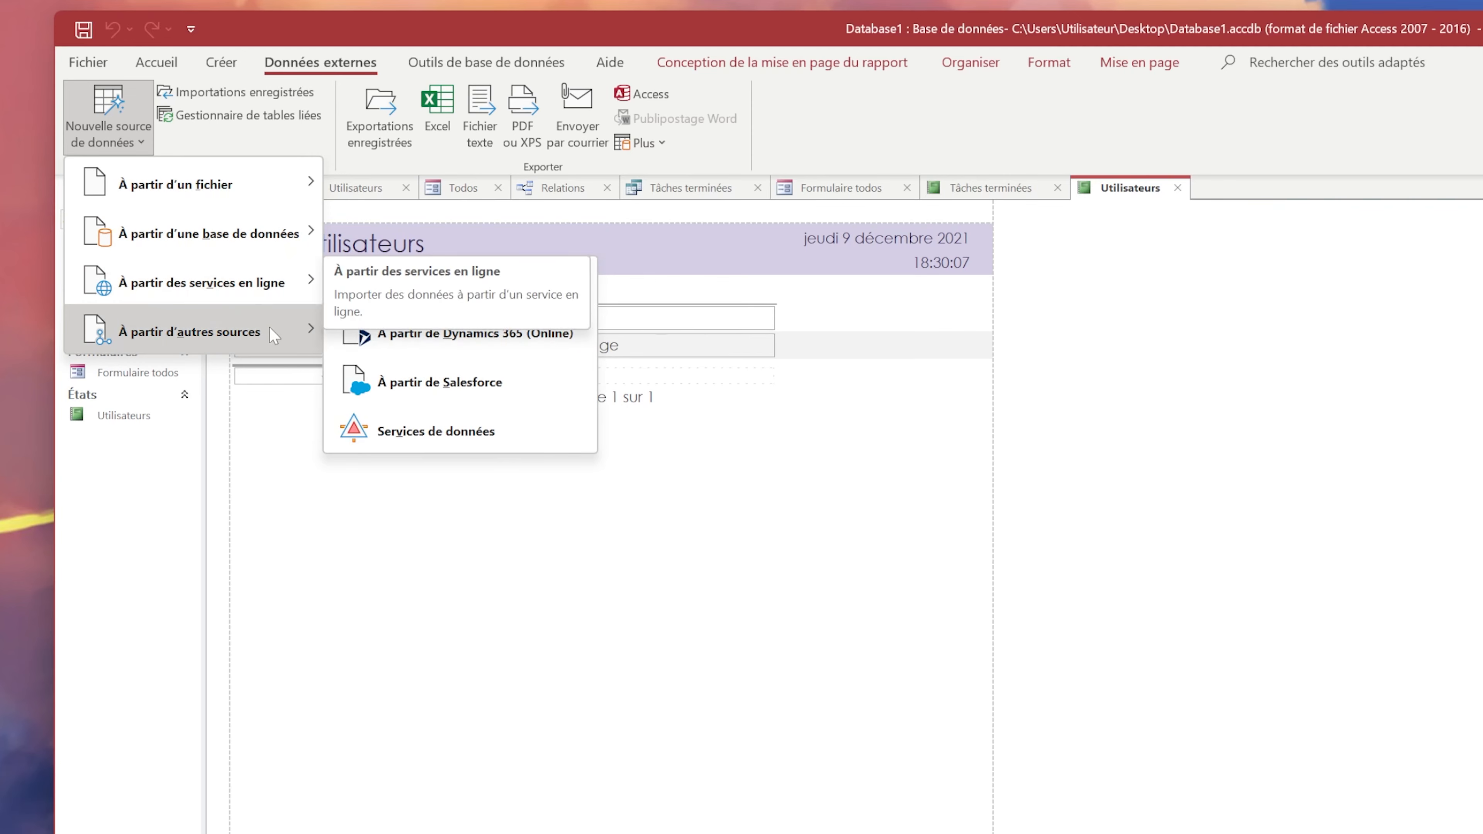
pyautogui.moveTo(267, 332)
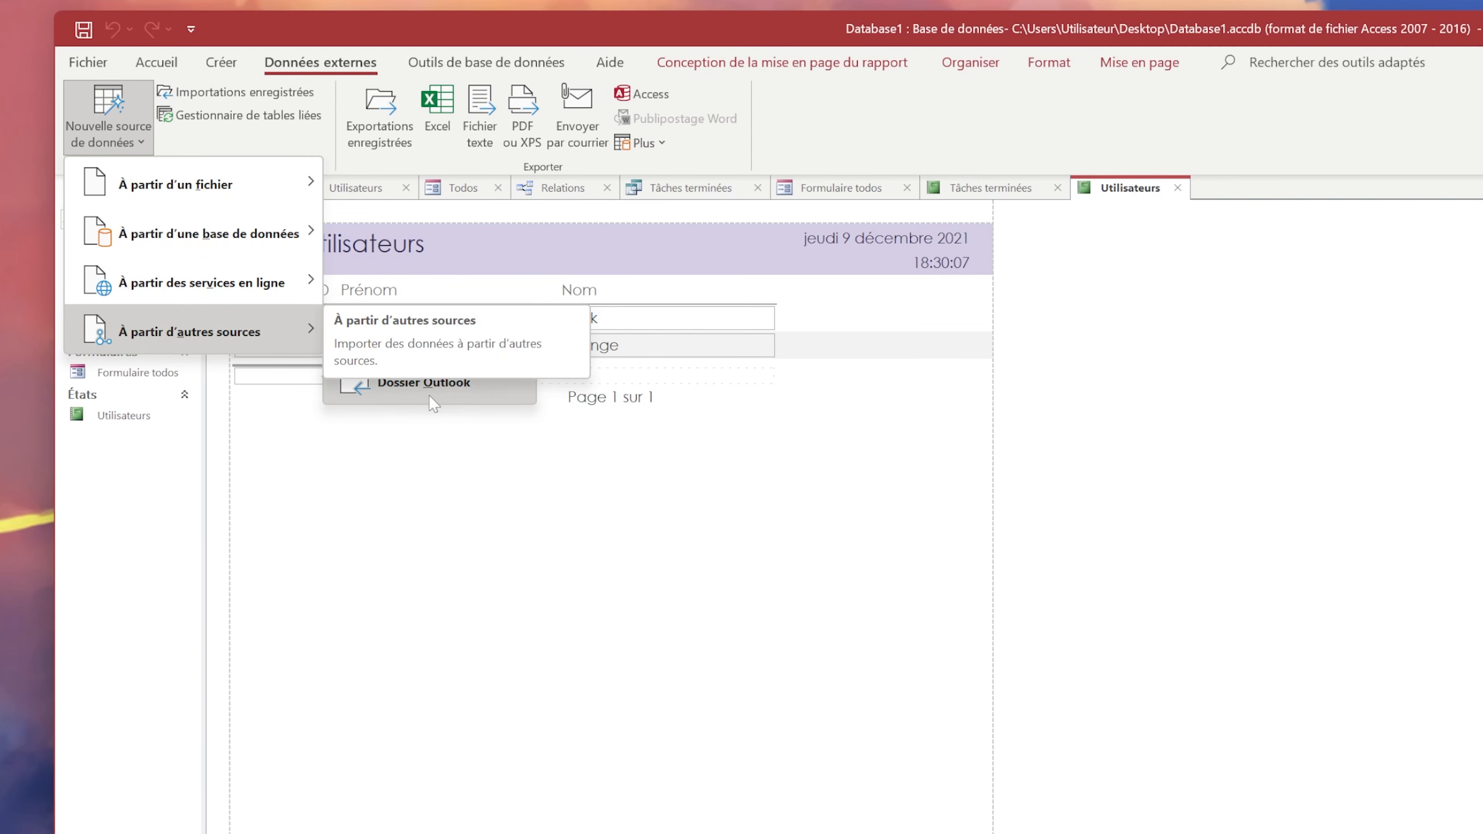
pyautogui.click(509, 545)
pyautogui.click(97, 120)
pyautogui.moveTo(178, 350)
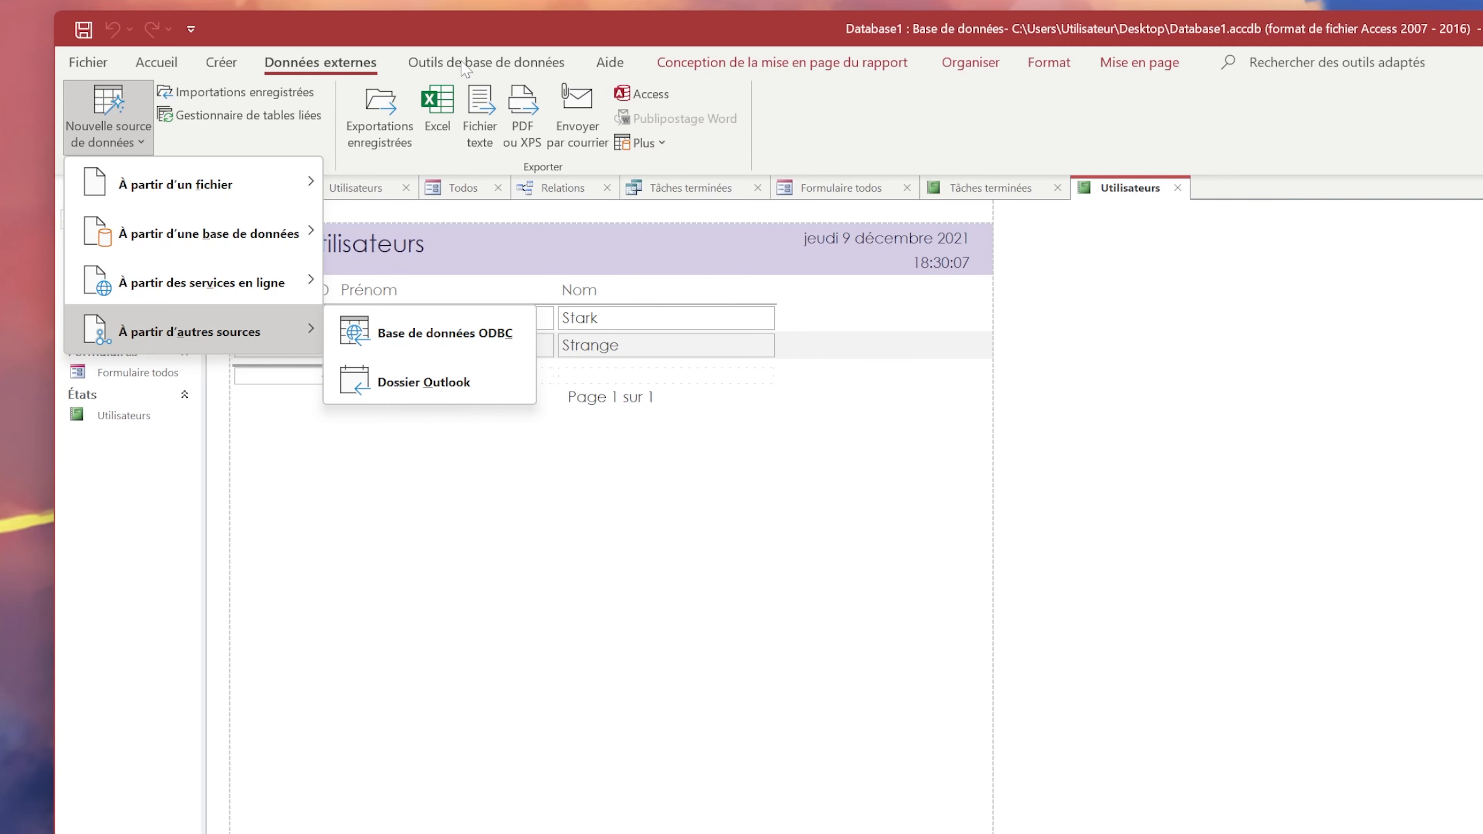
pyautogui.click(483, 65)
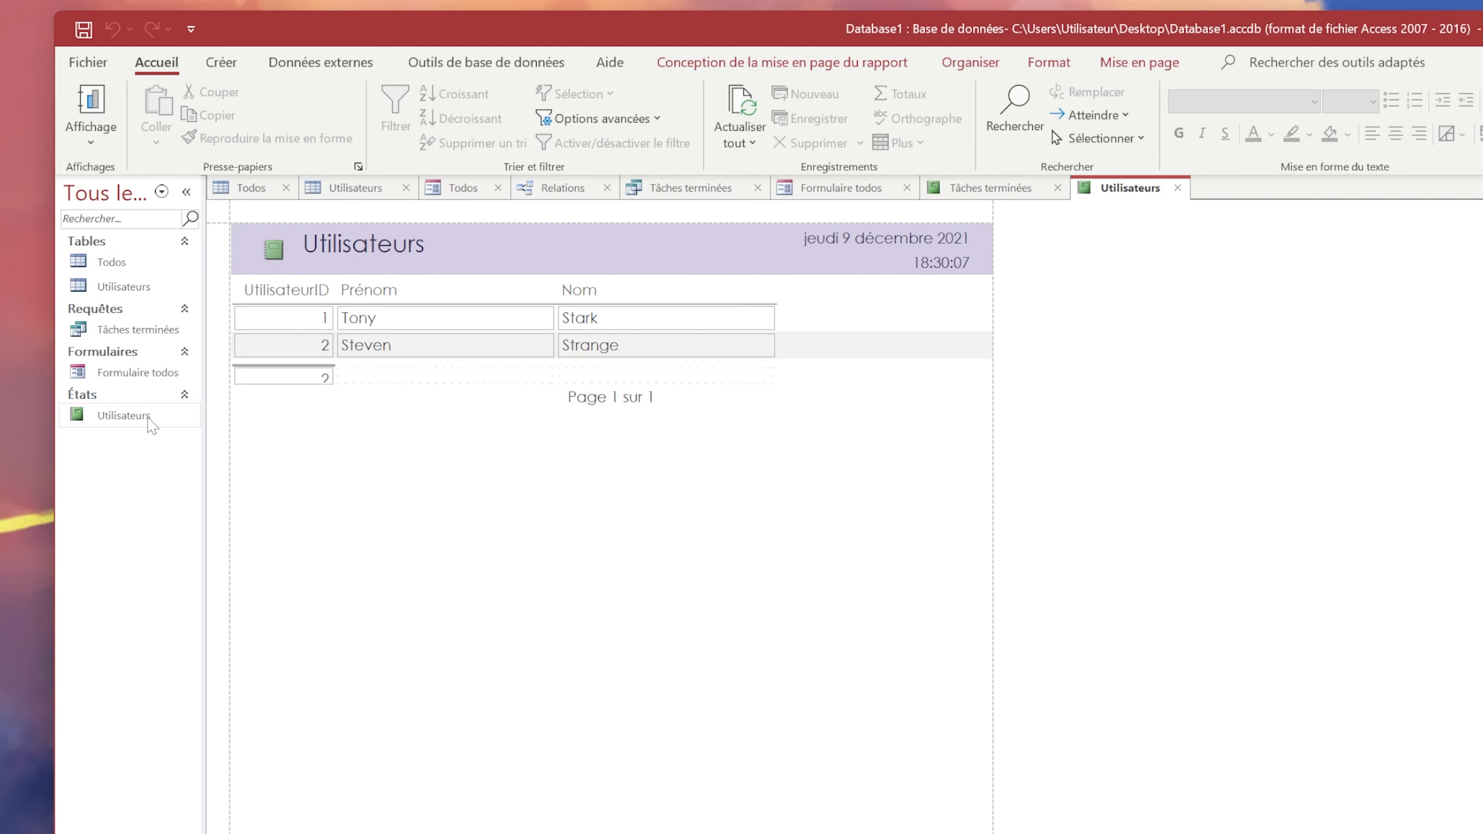
# - Open the Tâches terminées query in SQL view and examine its full SELECT statement
pyautogui.click(120, 333)
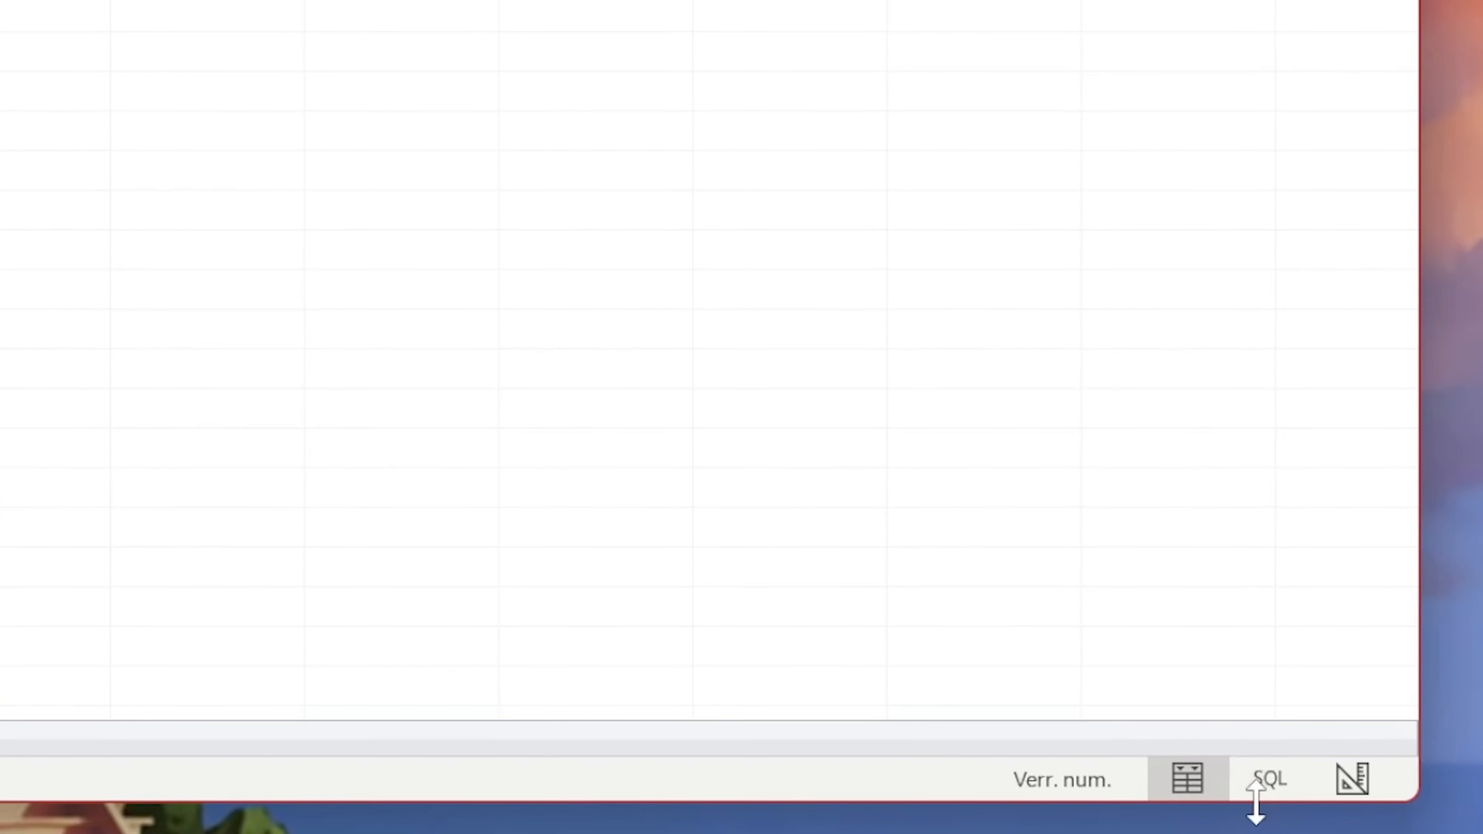
pyautogui.click(1284, 787)
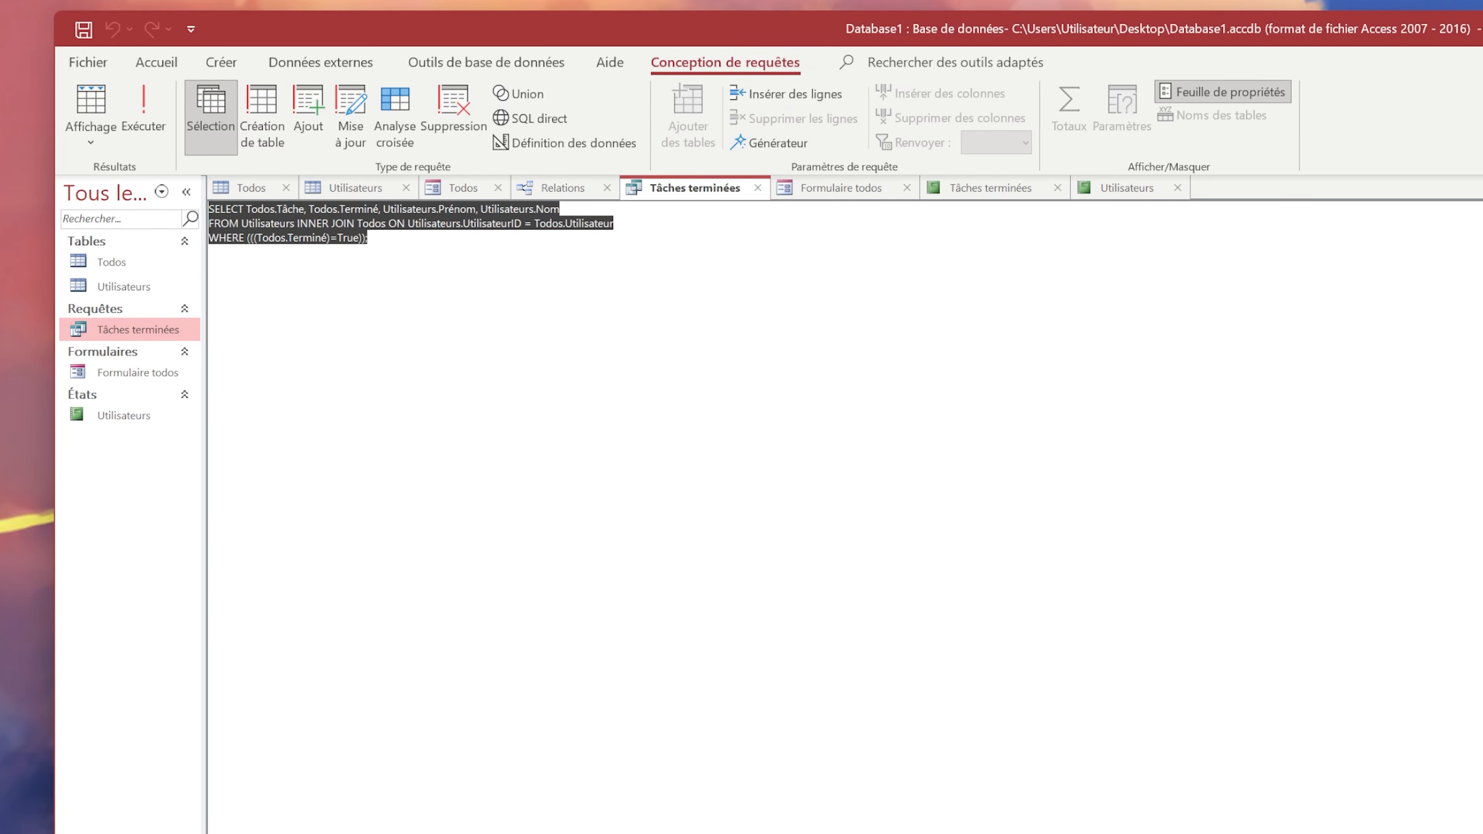
pyautogui.click(209, 251)
pyautogui.hotkey('ctrl', 'a')
pyautogui.click(367, 238)
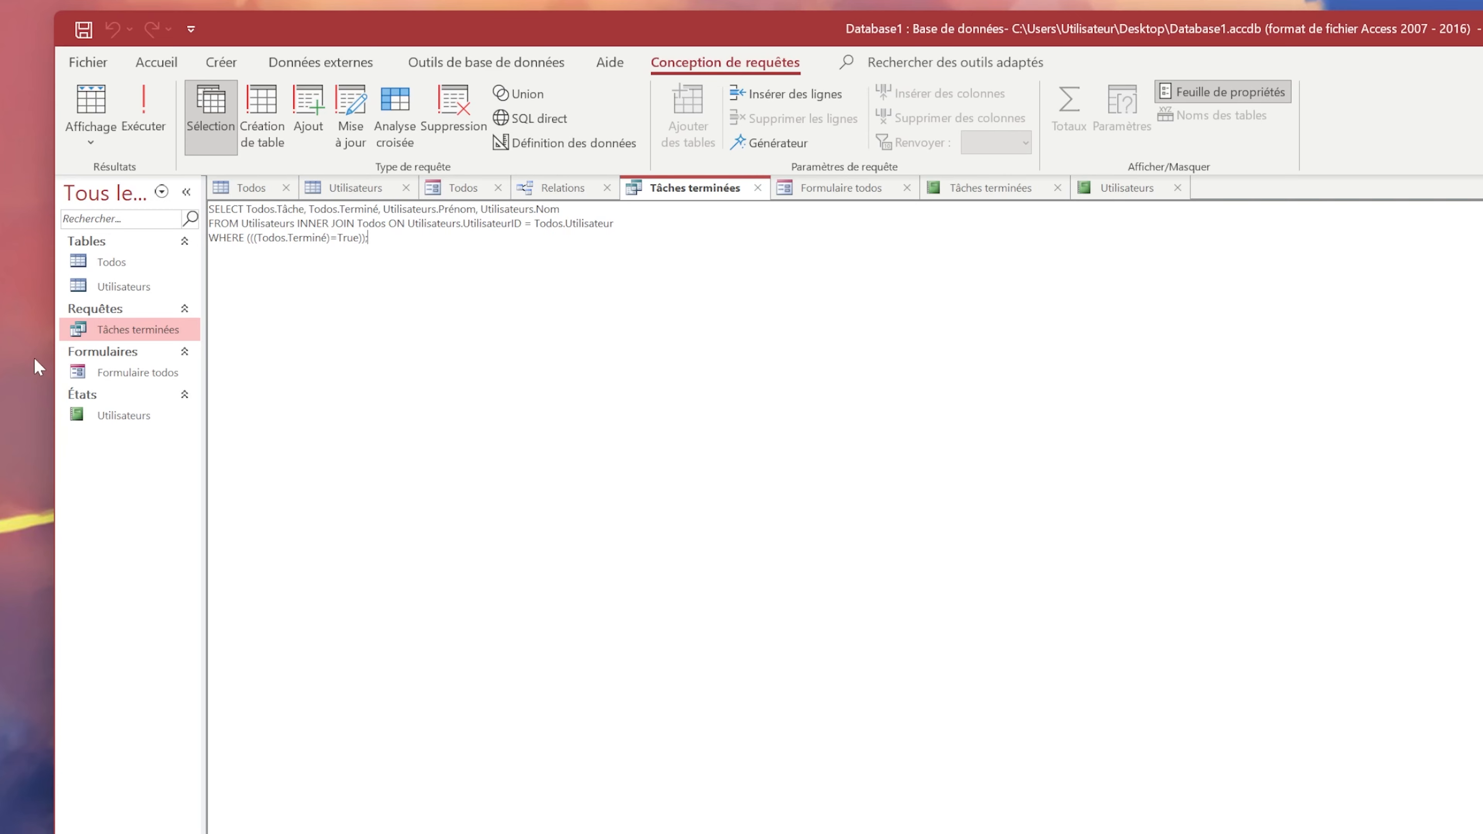
pyautogui.moveTo(367, 238); pyautogui.dragTo(208, 209)
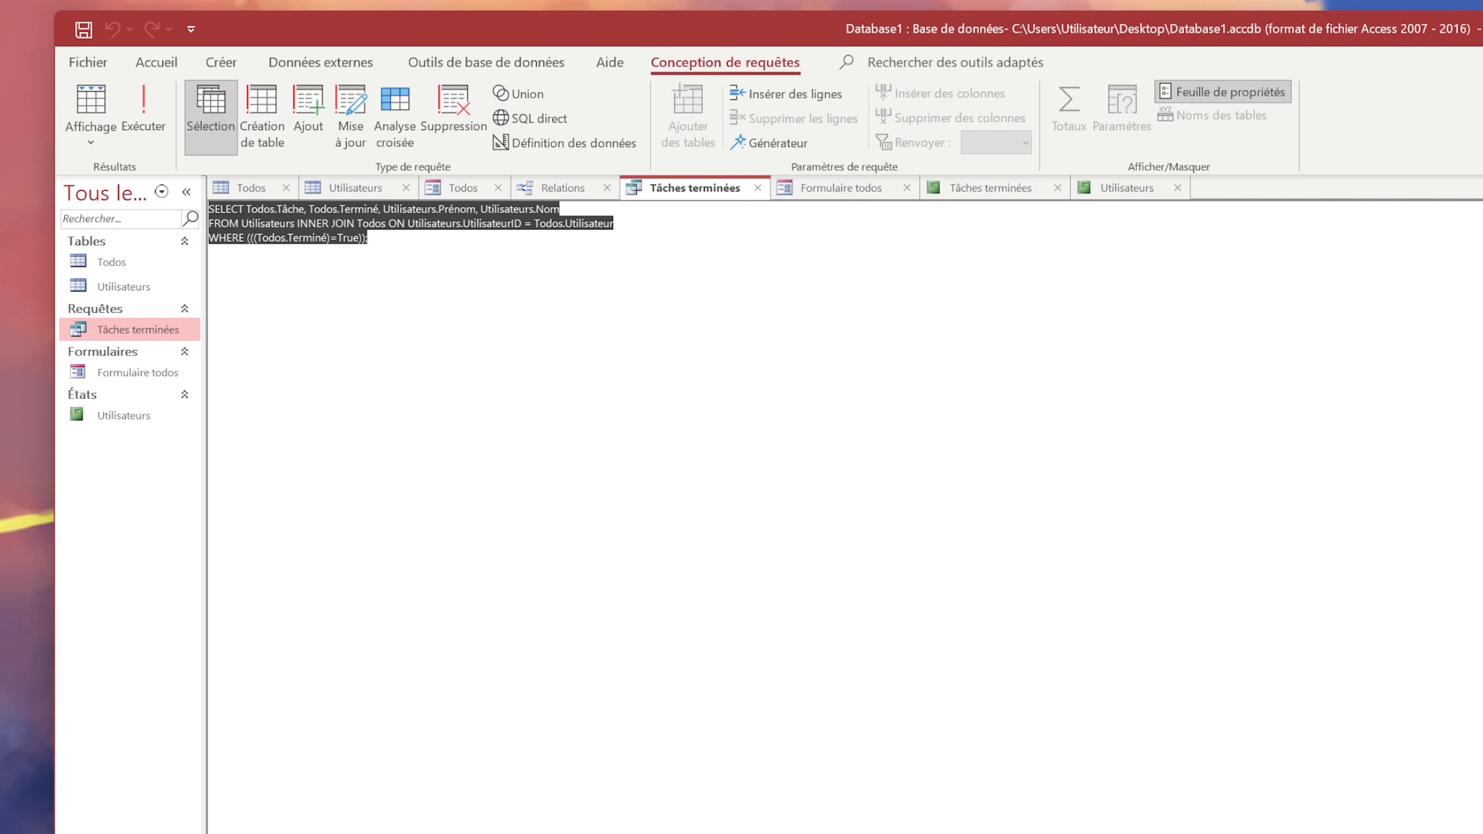
pyautogui.click(209, 251)
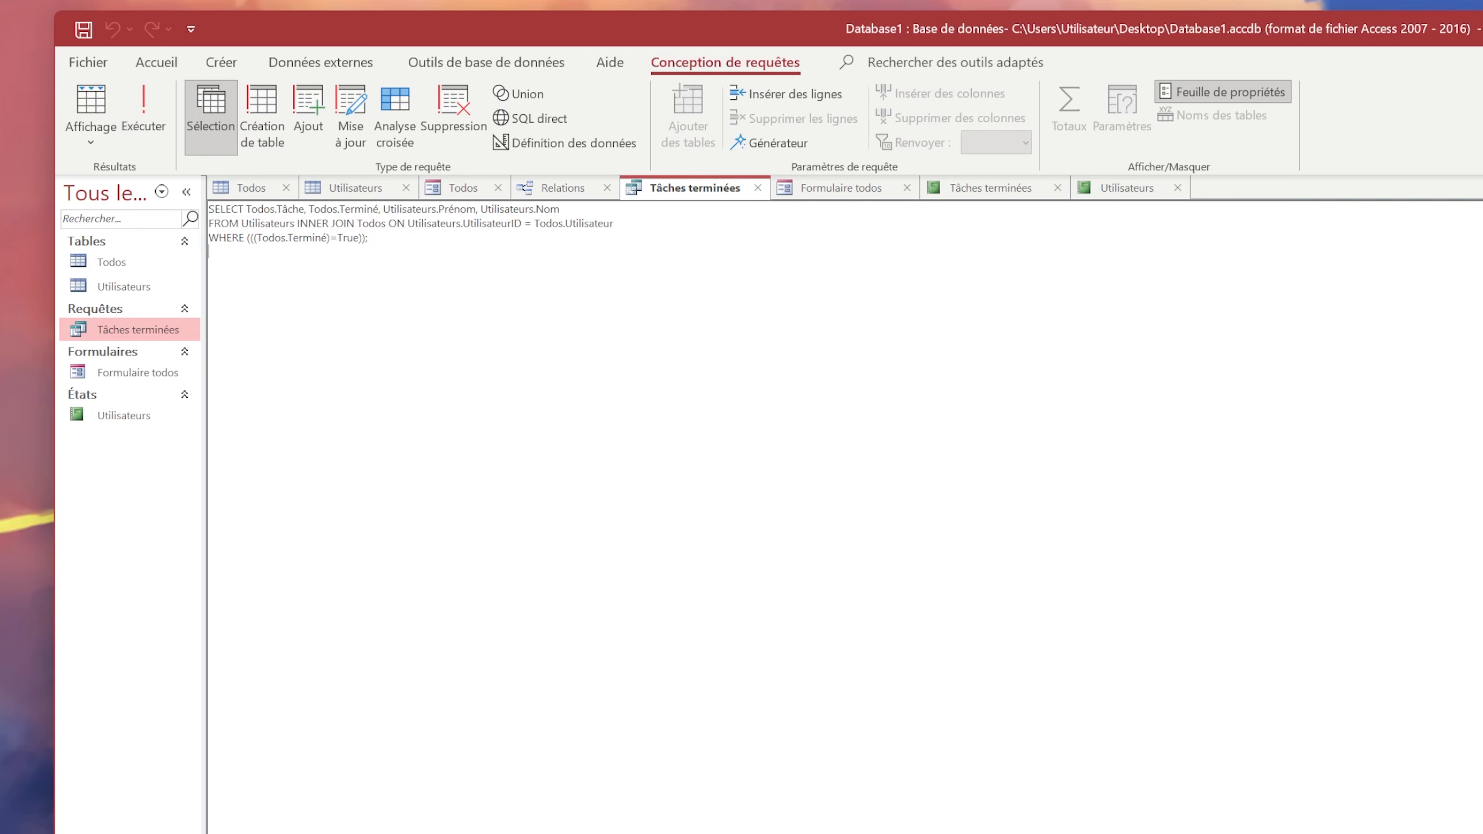
pyautogui.hotkey('ctrl', 'a')
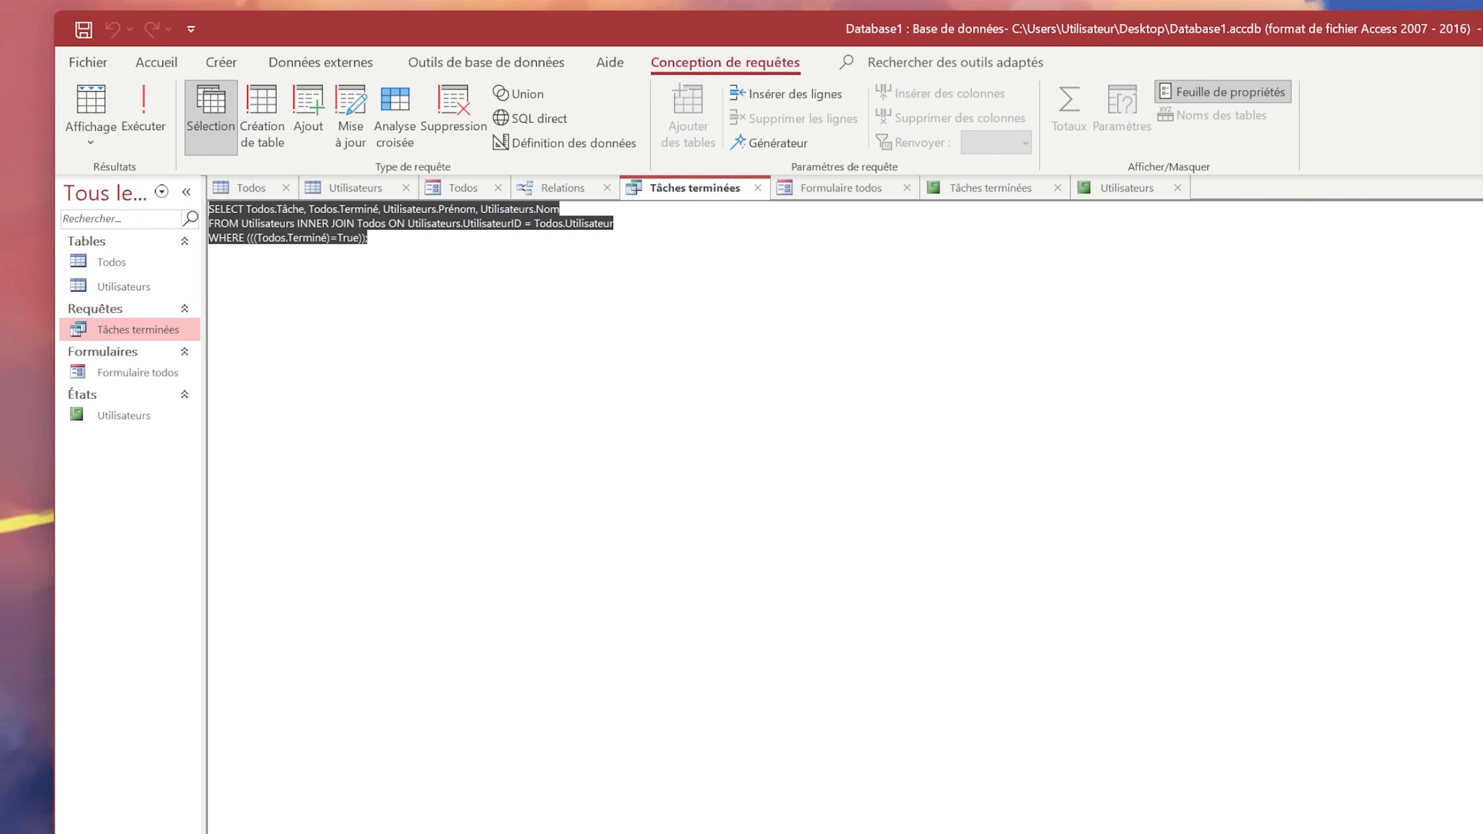
pyautogui.moveTo(374, 251); pyautogui.dragTo(207, 209)
pyautogui.click(368, 238)
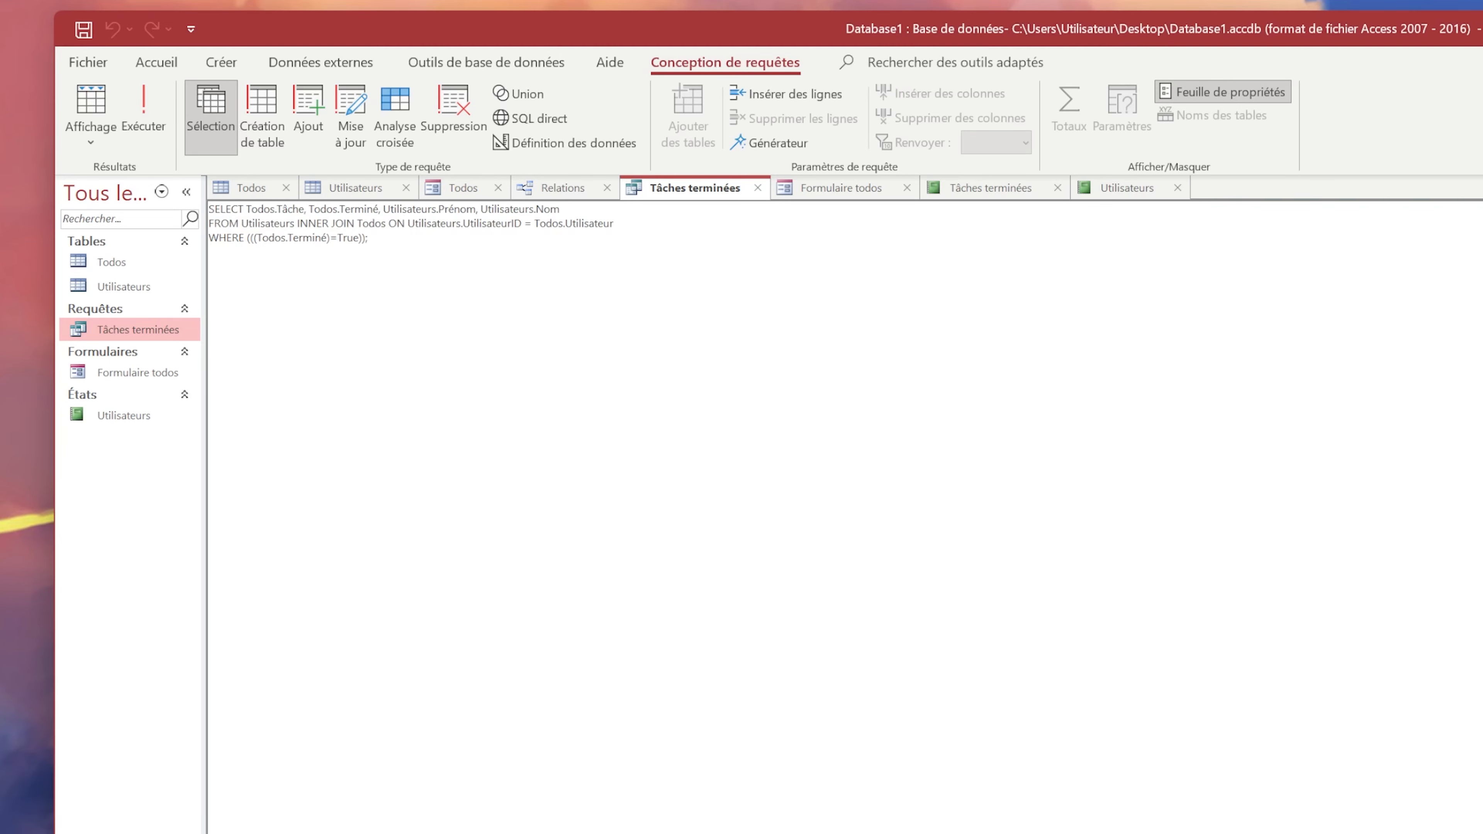
pyautogui.moveTo(369, 238); pyautogui.dragTo(208, 209)
# - Switch to the Todos table and review the command sets for files, creation, external data, database tools and help
pyautogui.click(251, 187)
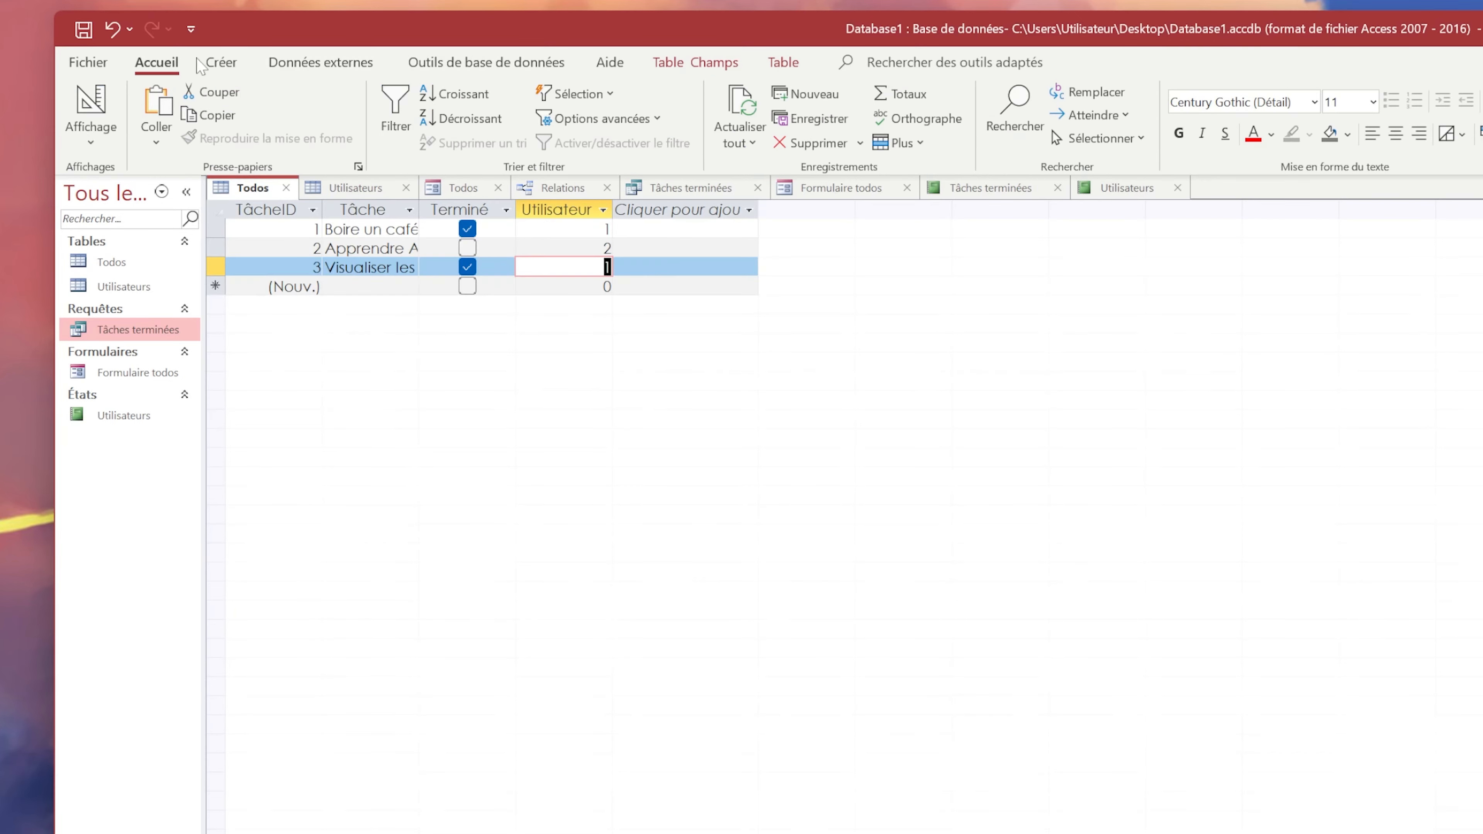
pyautogui.click(88, 61)
pyautogui.click(86, 73)
pyautogui.click(330, 62)
pyautogui.click(494, 62)
pyautogui.click(609, 62)
pyautogui.click(321, 61)
pyautogui.click(222, 62)
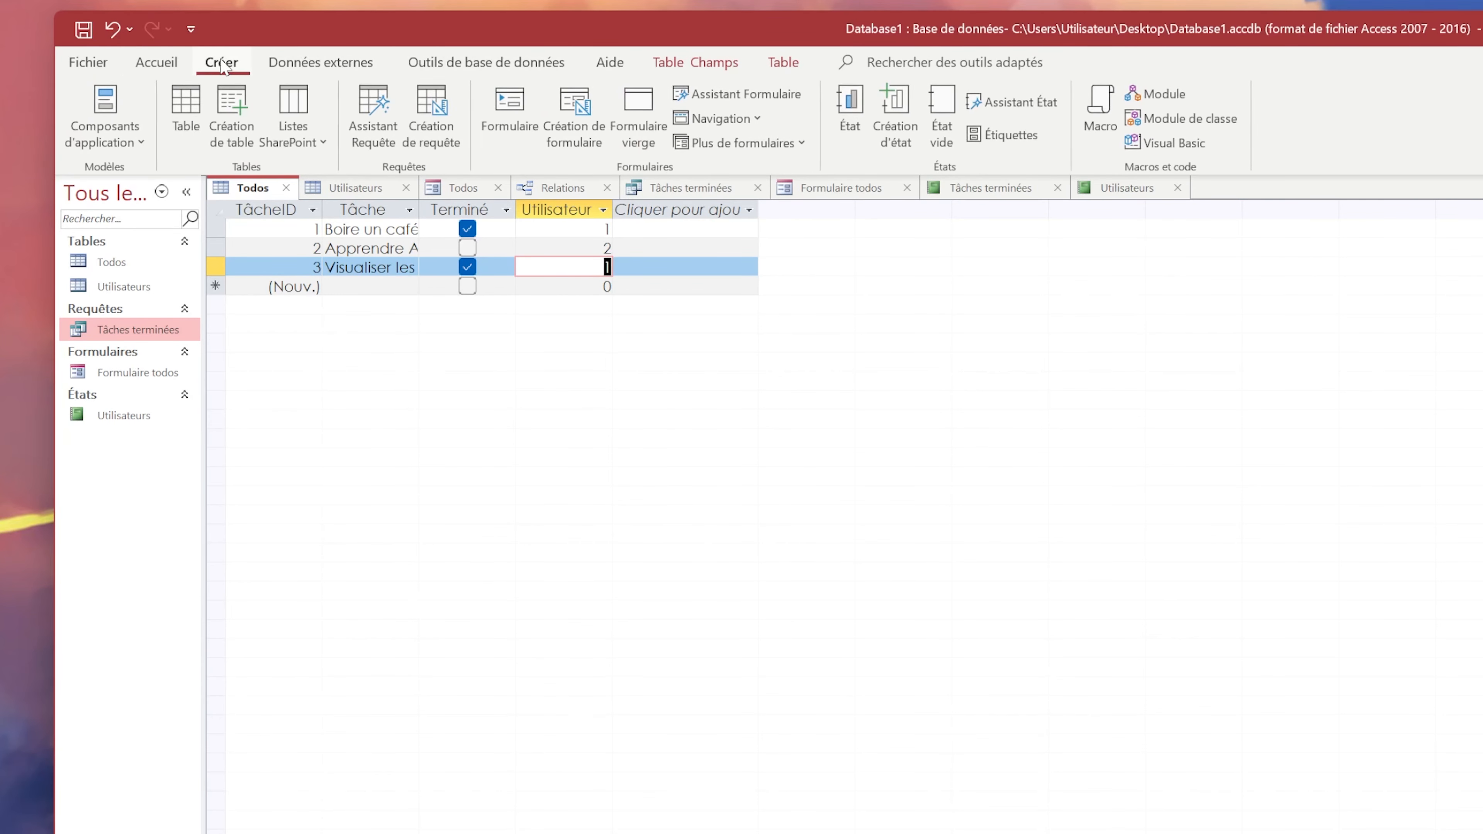
pyautogui.click(156, 62)
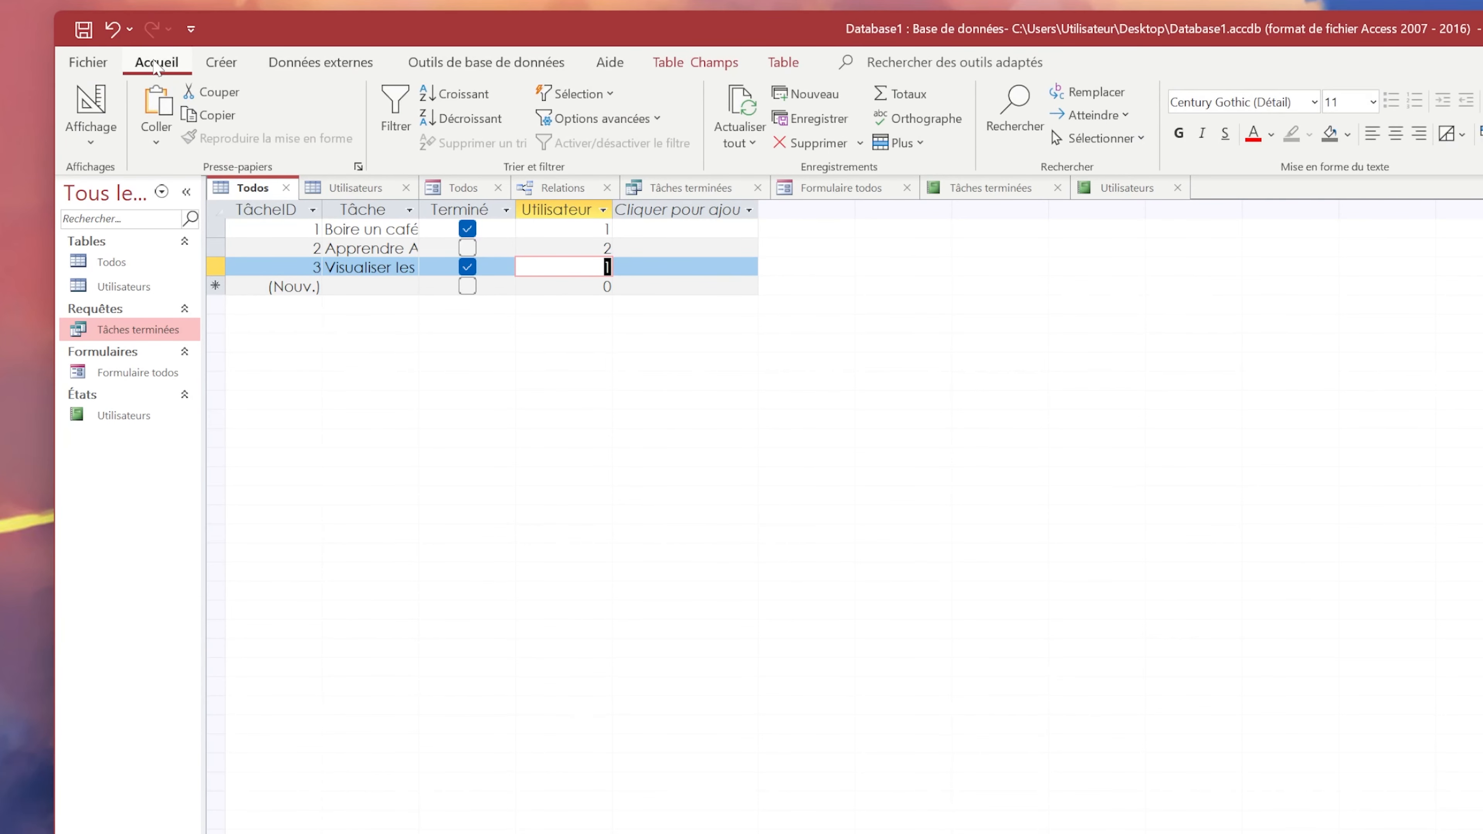
# - Review the Utilisateurs table, the Todos form, the table relationships and the Tâches terminées query results
pyautogui.click(138, 261)
pyautogui.click(124, 286)
pyautogui.click(357, 190)
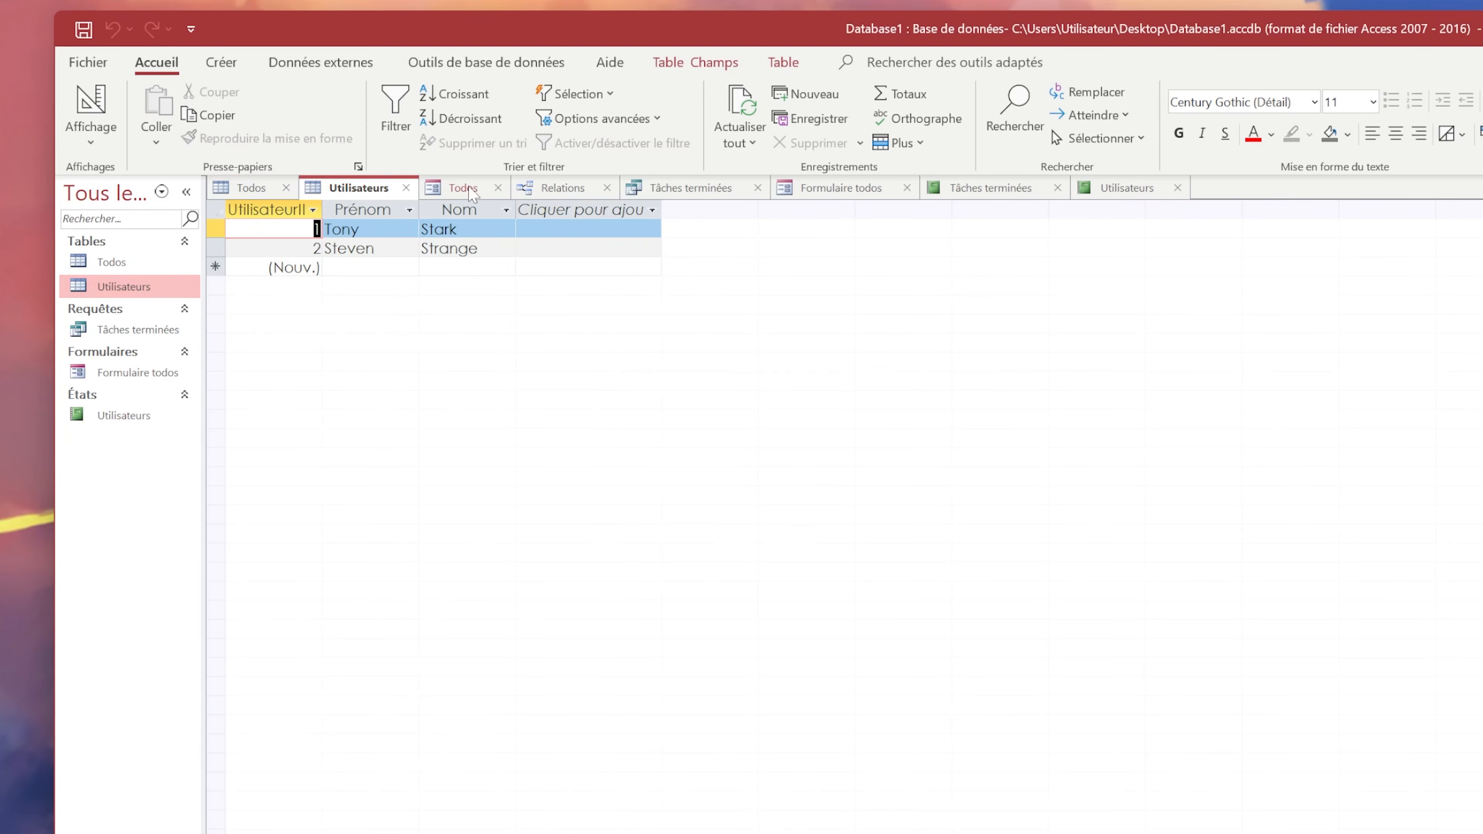
pyautogui.click(467, 189)
pyautogui.click(564, 188)
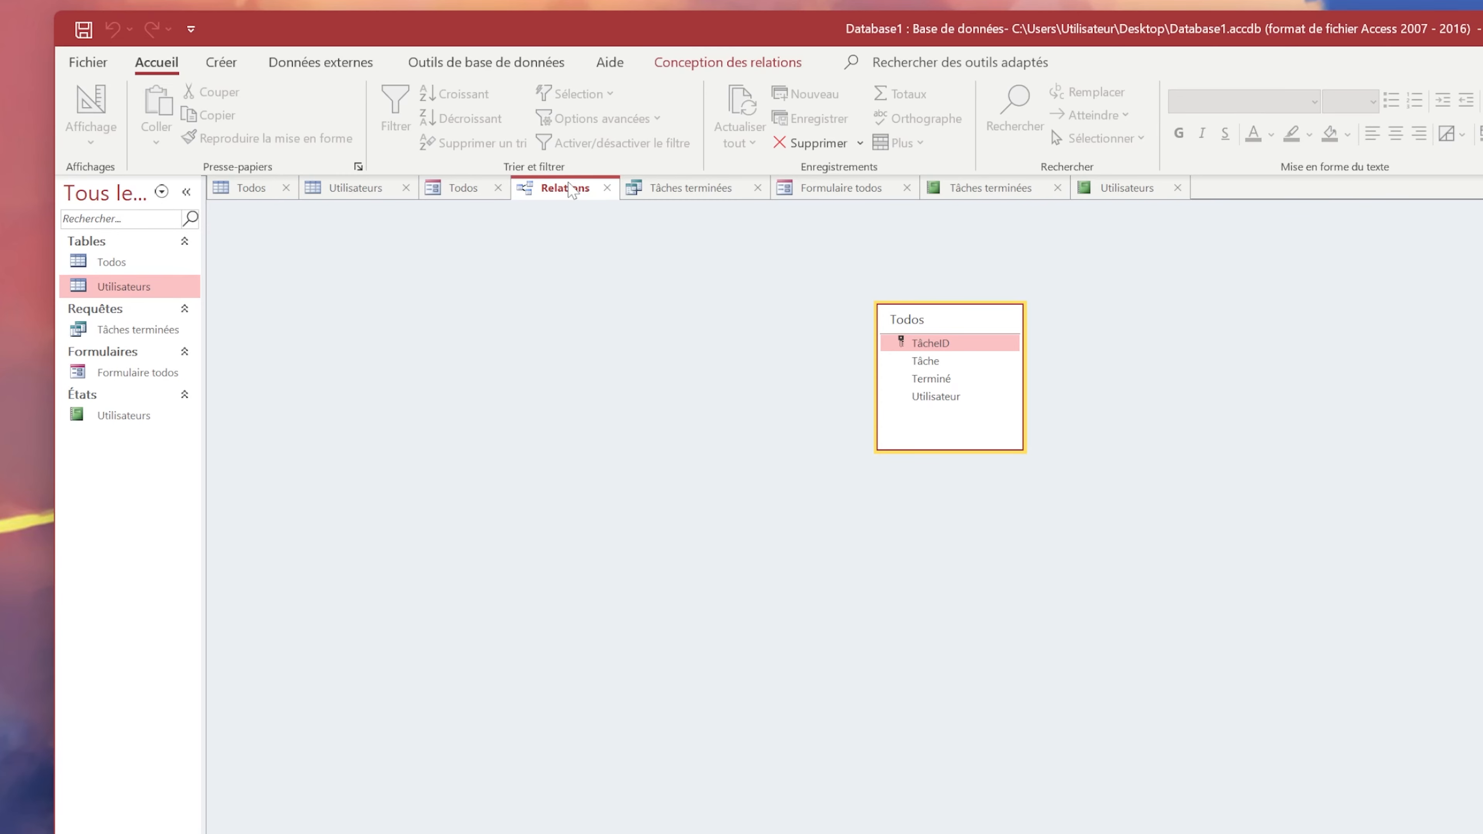
pyautogui.click(682, 194)
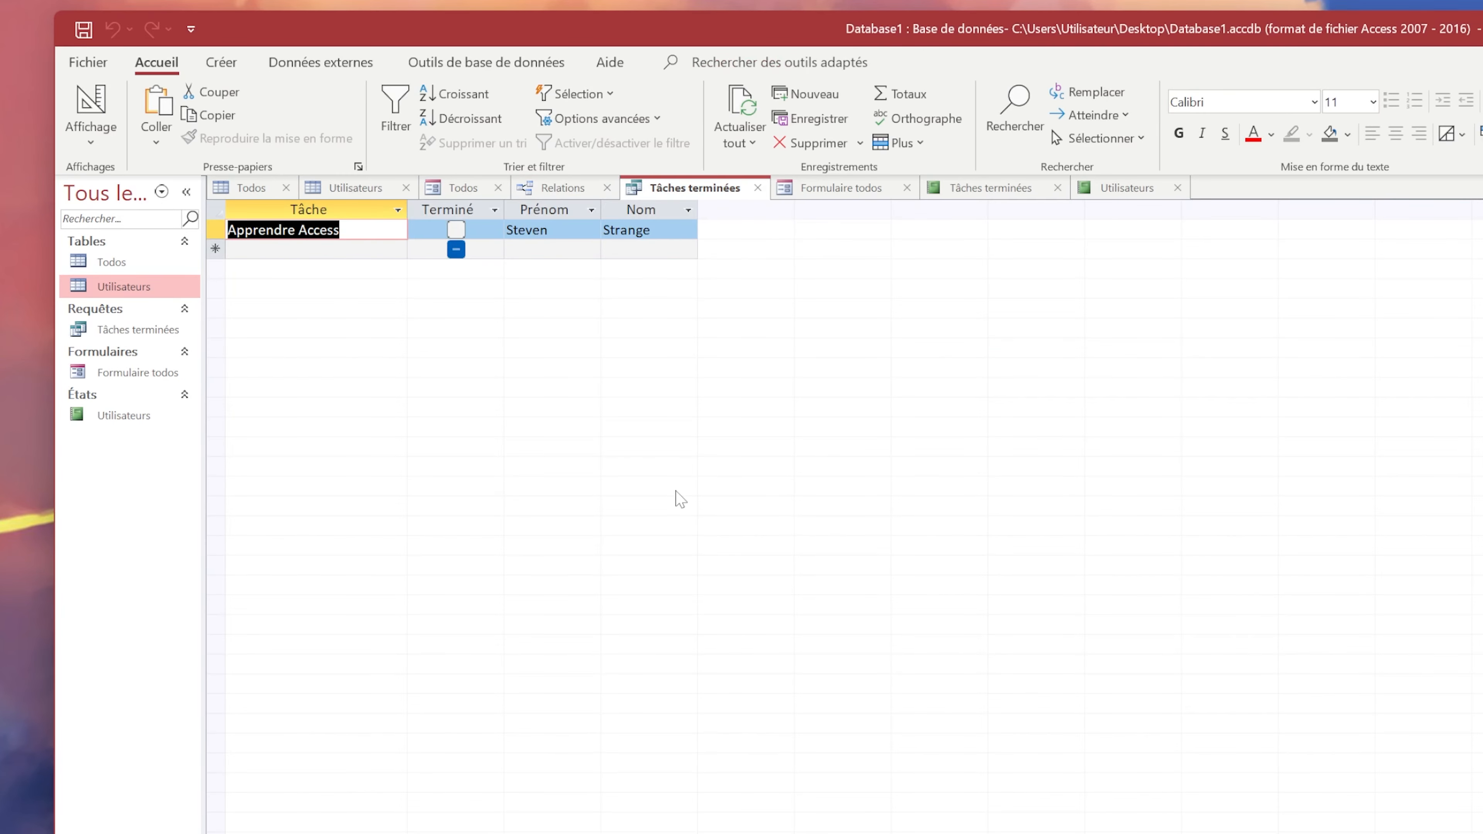